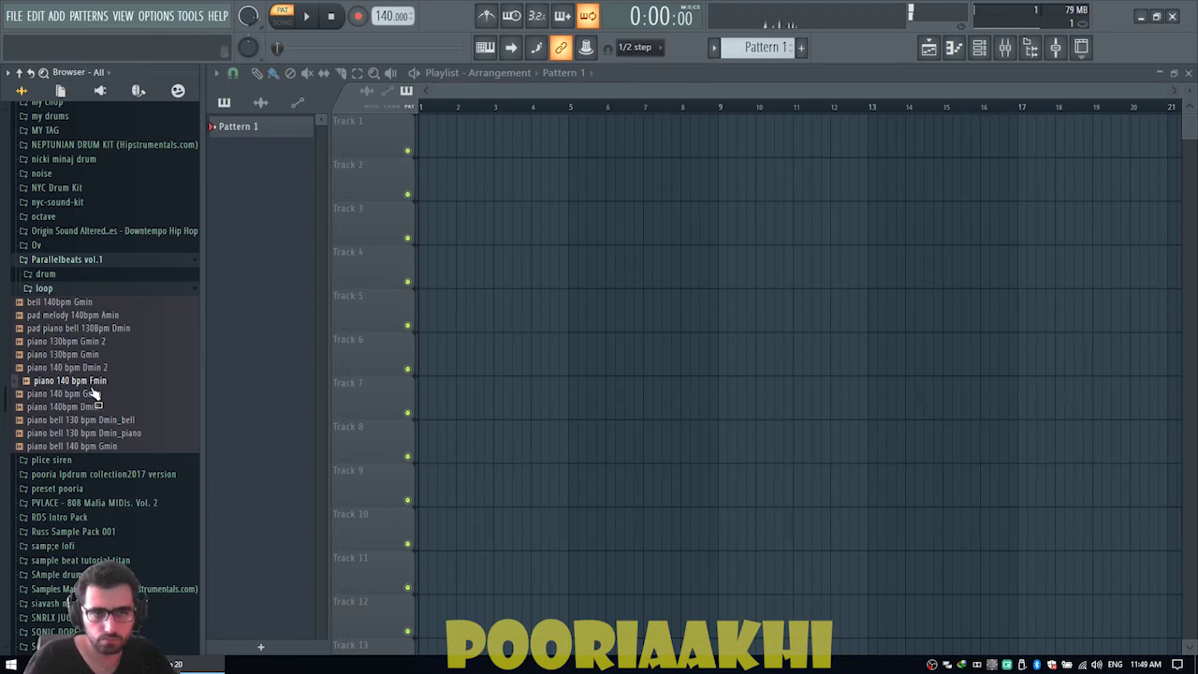
Step: Place the "piano bell 130 bpm Dmin_bell" loop on Track 1 at bar 1 and normalize the sample
{"action": "left_click", "coordinate": [87, 421]}
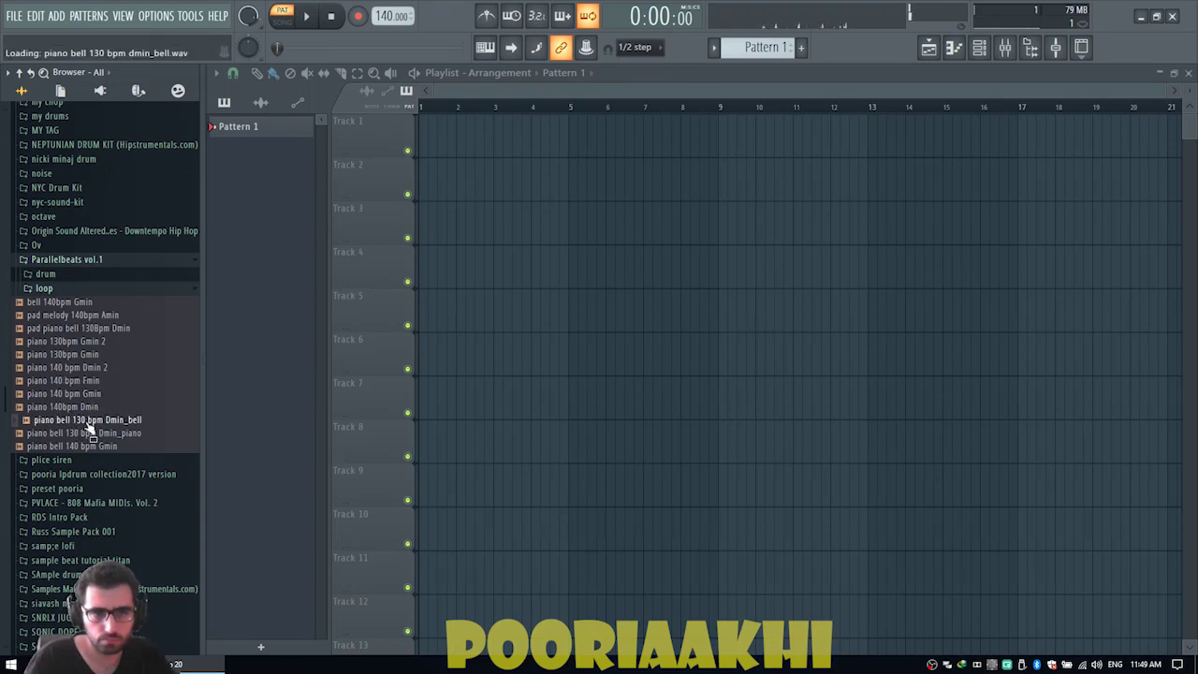
{"action": "left_click_drag", "start_coordinate": [90, 426], "coordinate": [526, 122]}
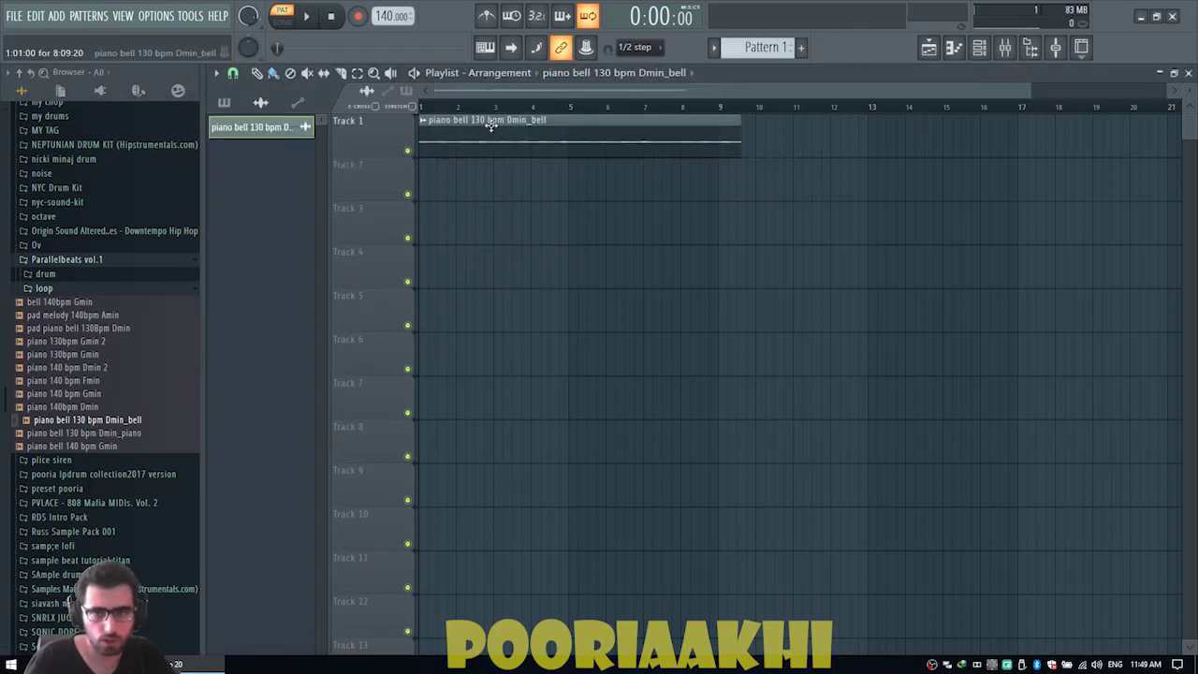
{"action": "double_click", "coordinate": [488, 122]}
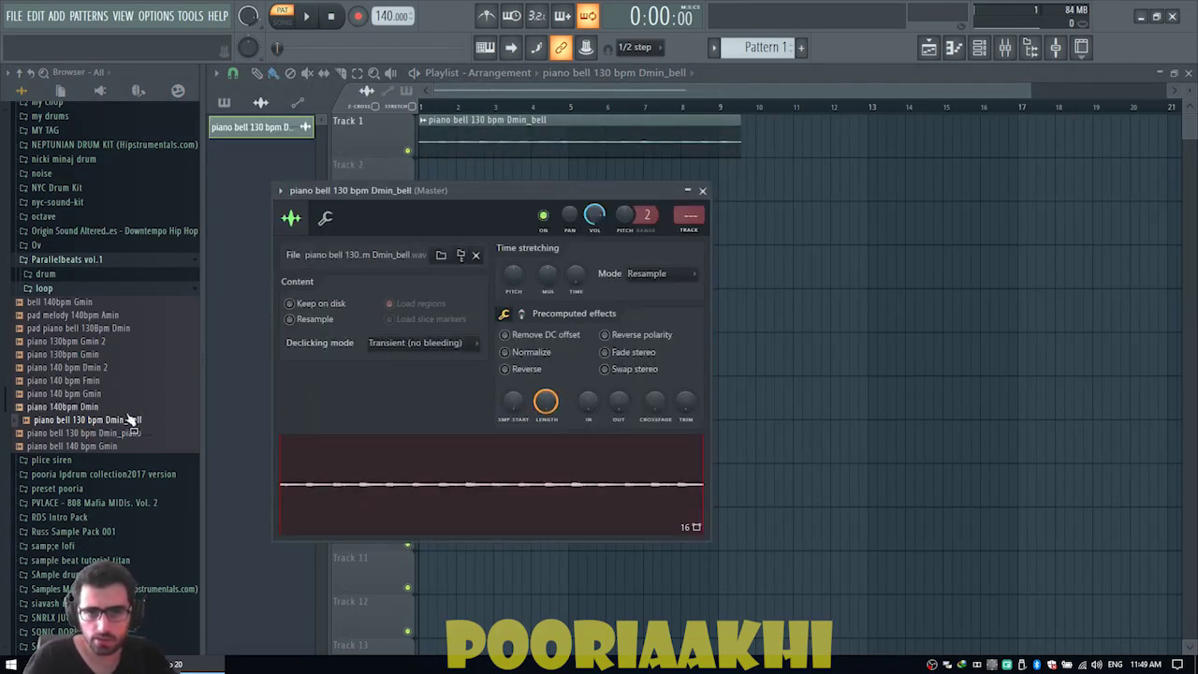
{"action": "left_click", "coordinate": [41, 287]}
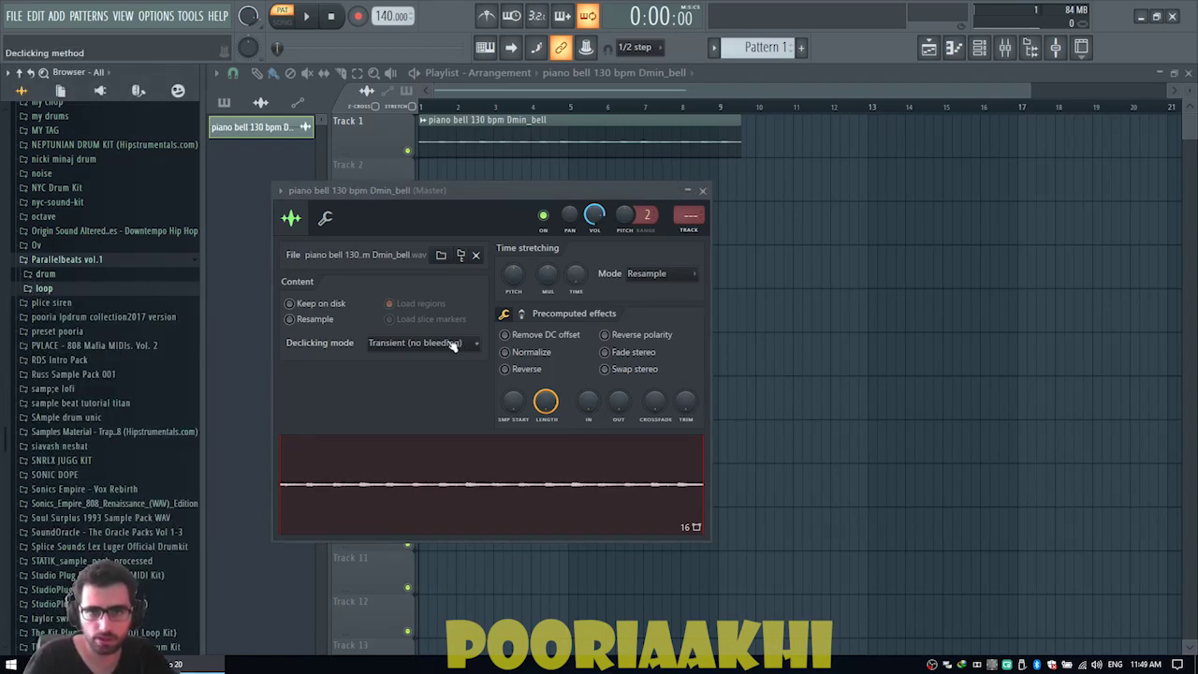
{"action": "left_click", "coordinate": [505, 352]}
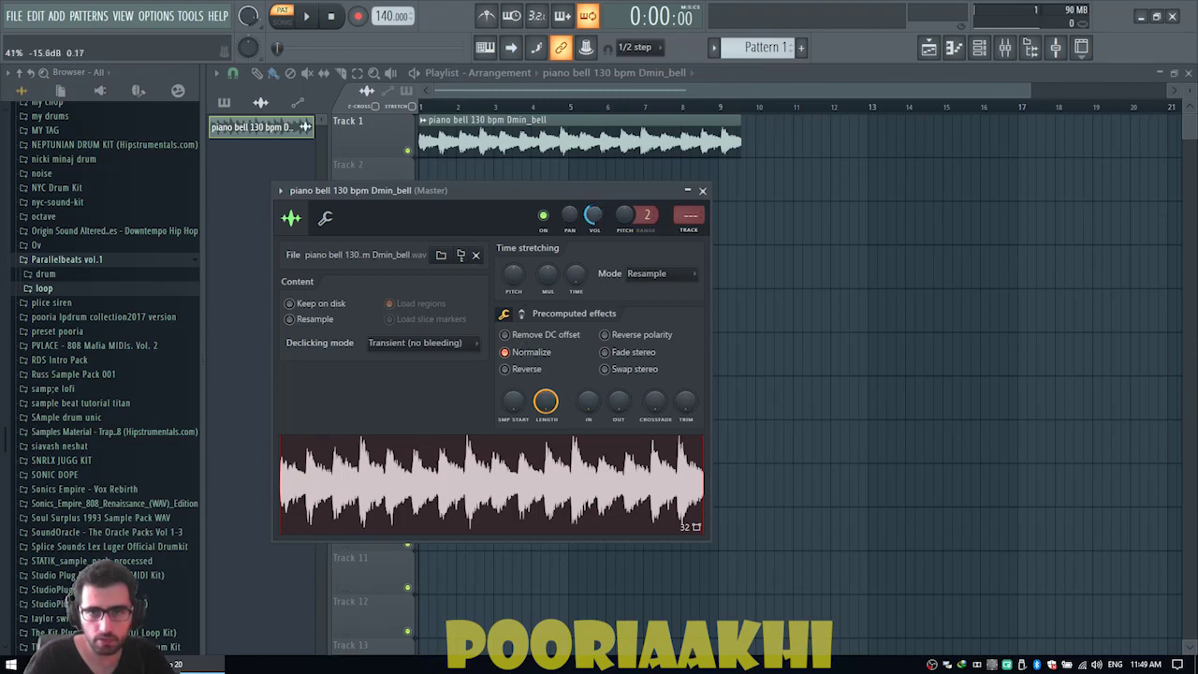
{"action": "left_click", "coordinate": [702, 191]}
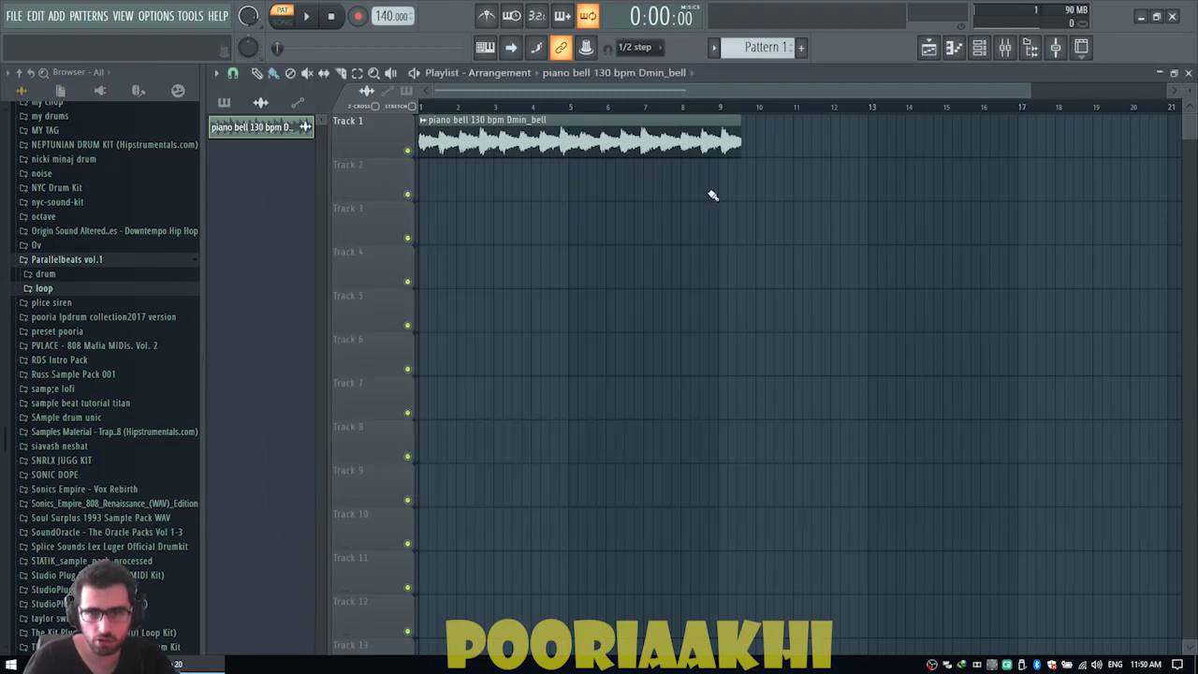
Step: Set the project tempo to 130 BPM and play the arrangement in song mode
{"action": "right_click", "coordinate": [392, 27]}
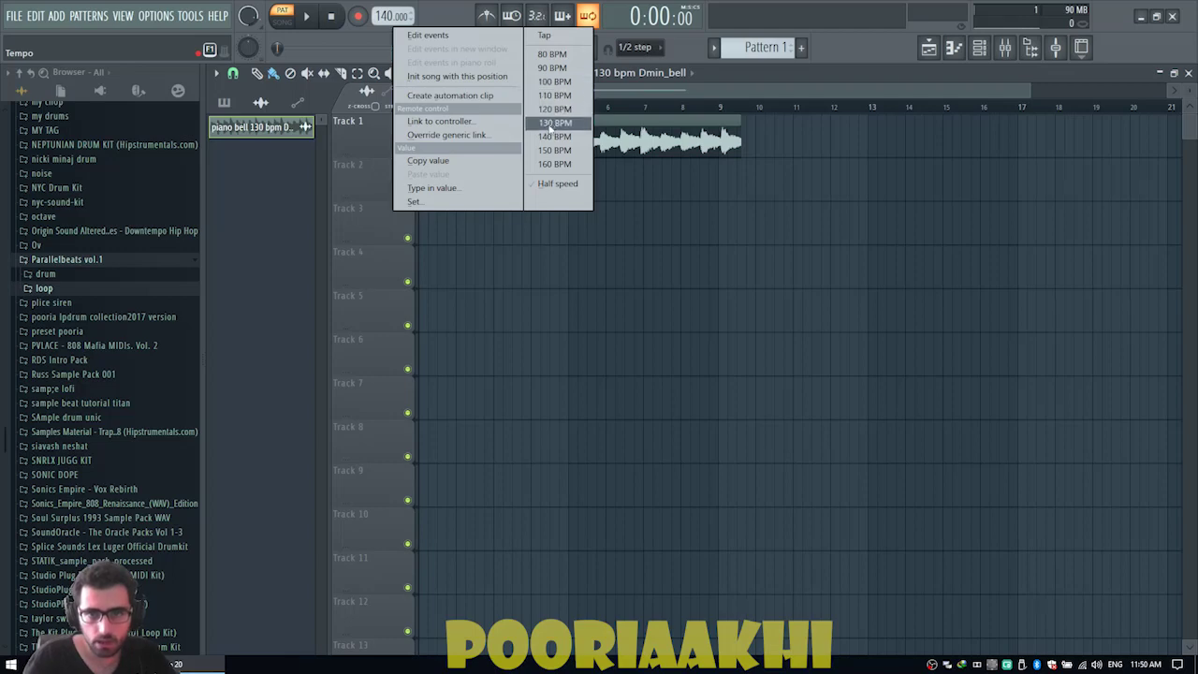
{"action": "left_click", "coordinate": [554, 123]}
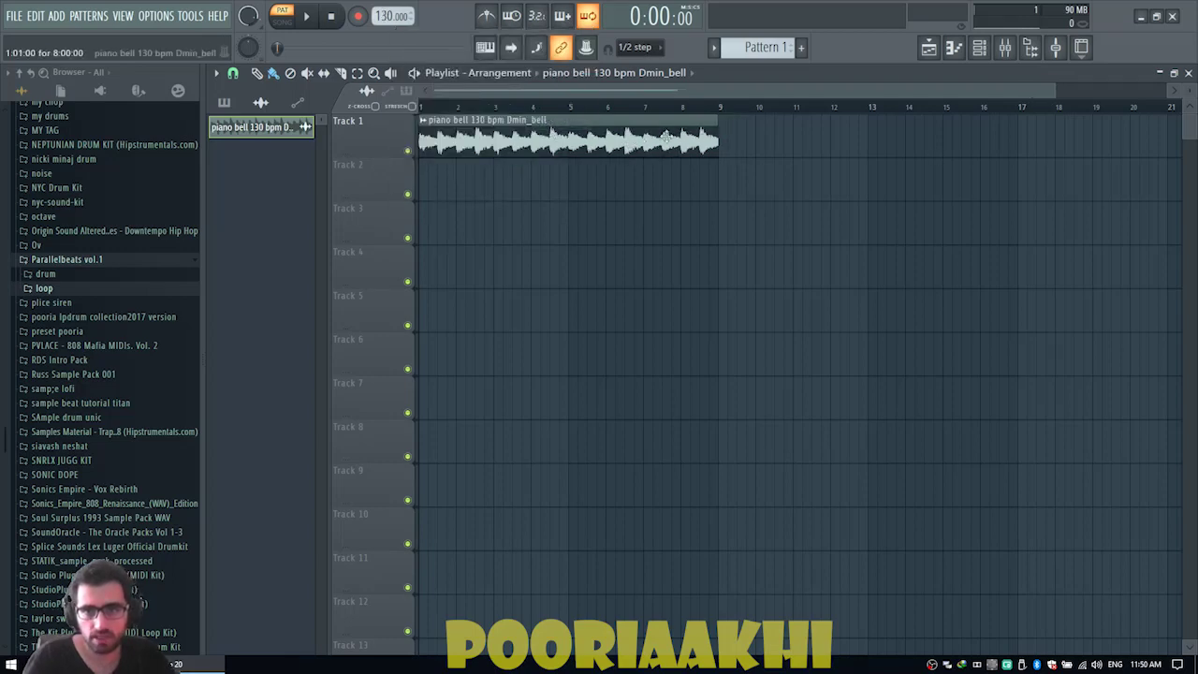
{"action": "key", "text": "l"}
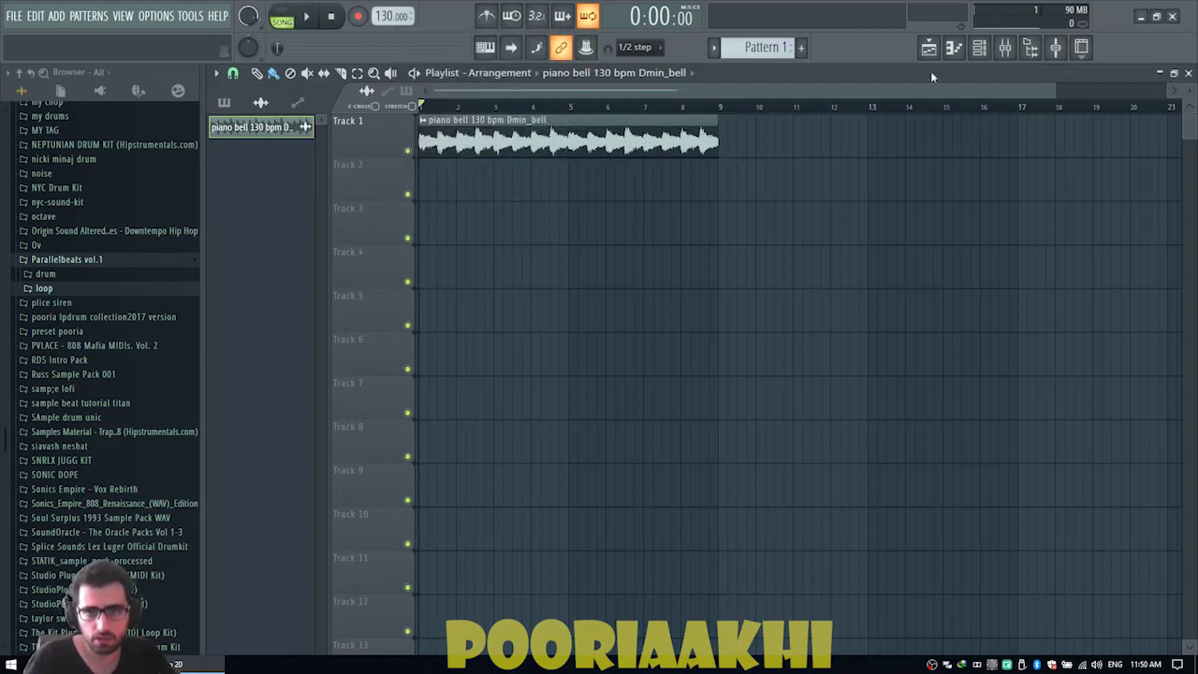
{"action": "key", "text": "space"}
{"action": "double_click", "coordinate": [550, 123]}
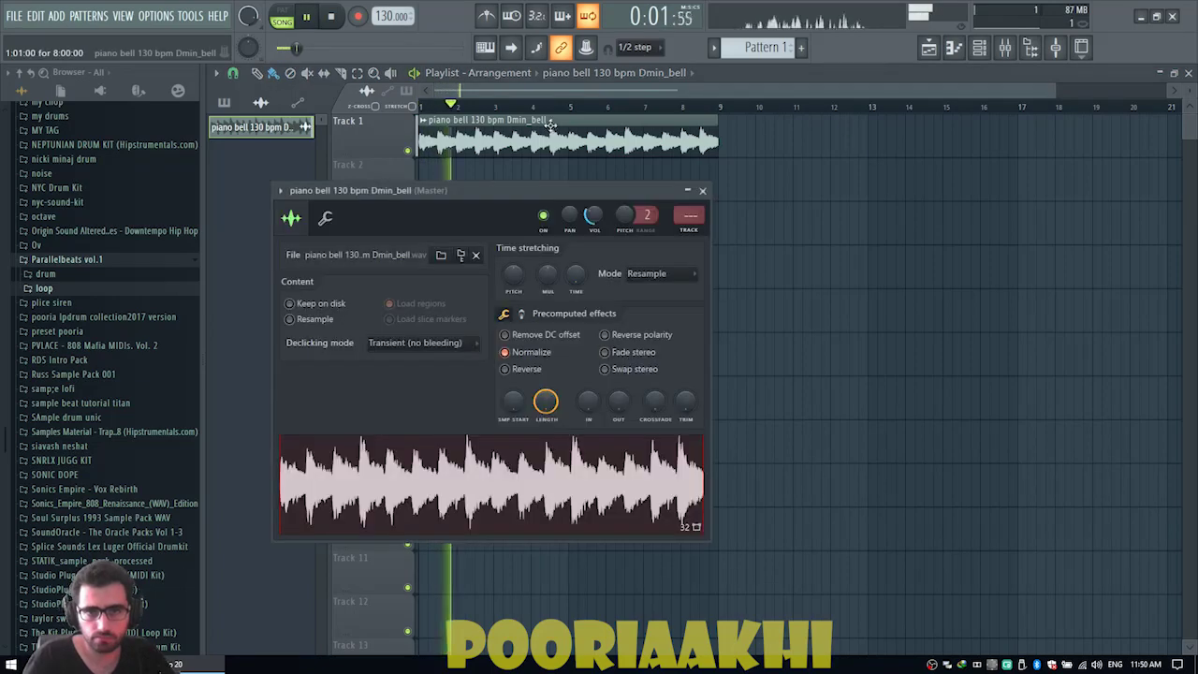
{"action": "left_click", "coordinate": [702, 191]}
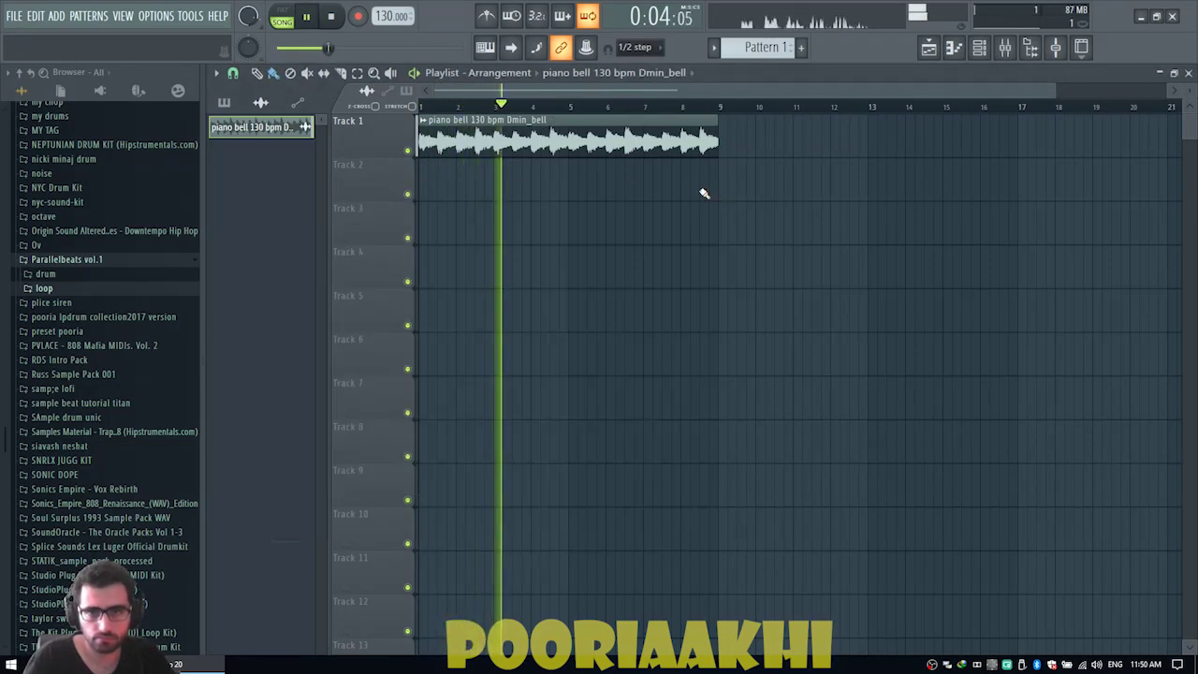
Step: Route the piano bell loop's channel to mixer track Insert 1
{"action": "left_click", "coordinate": [1004, 51]}
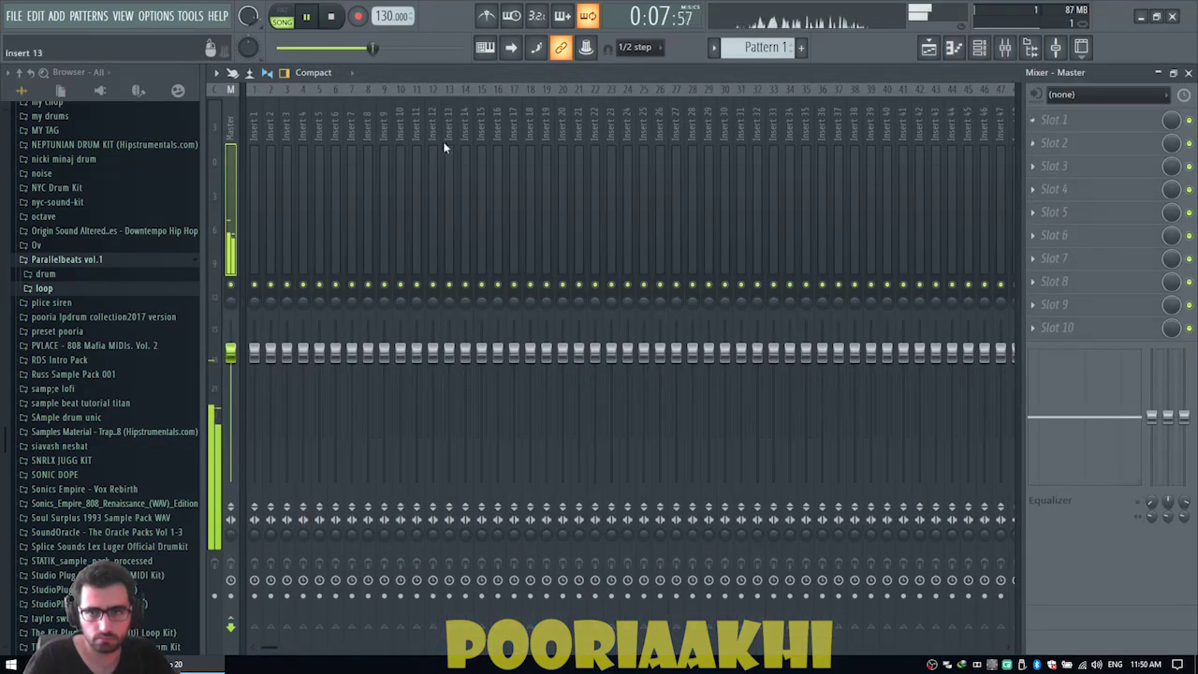
{"action": "left_click", "coordinate": [979, 47]}
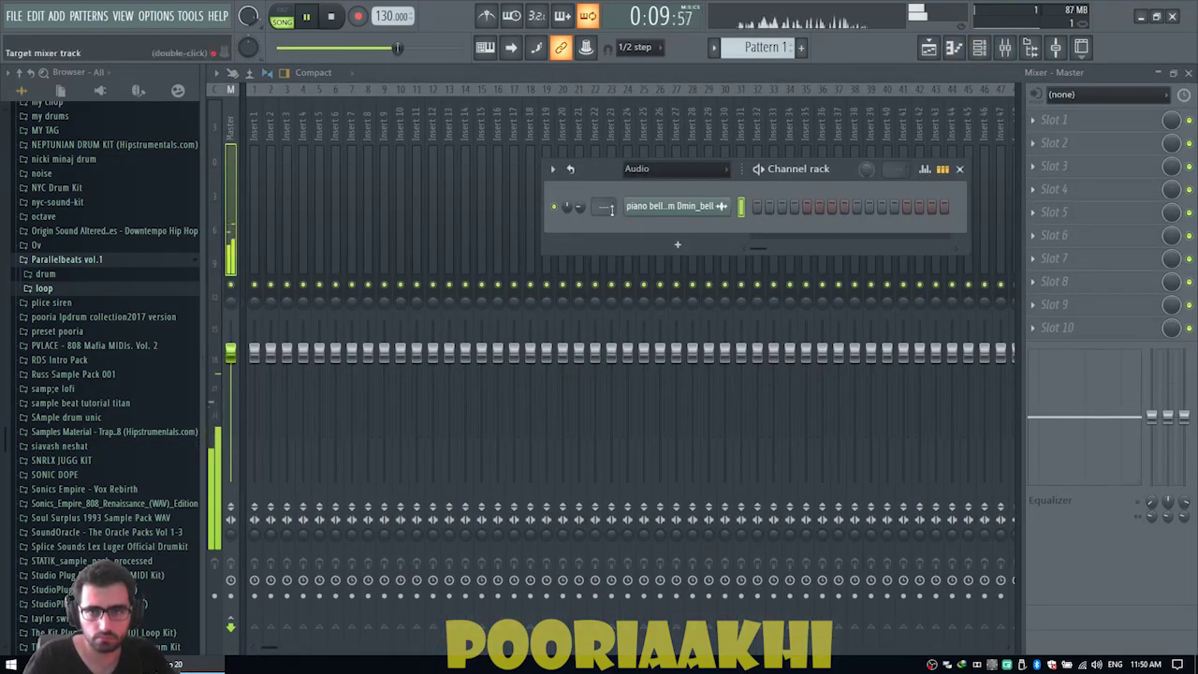
{"action": "left_click_drag", "start_coordinate": [610, 210], "coordinate": [606, 204]}
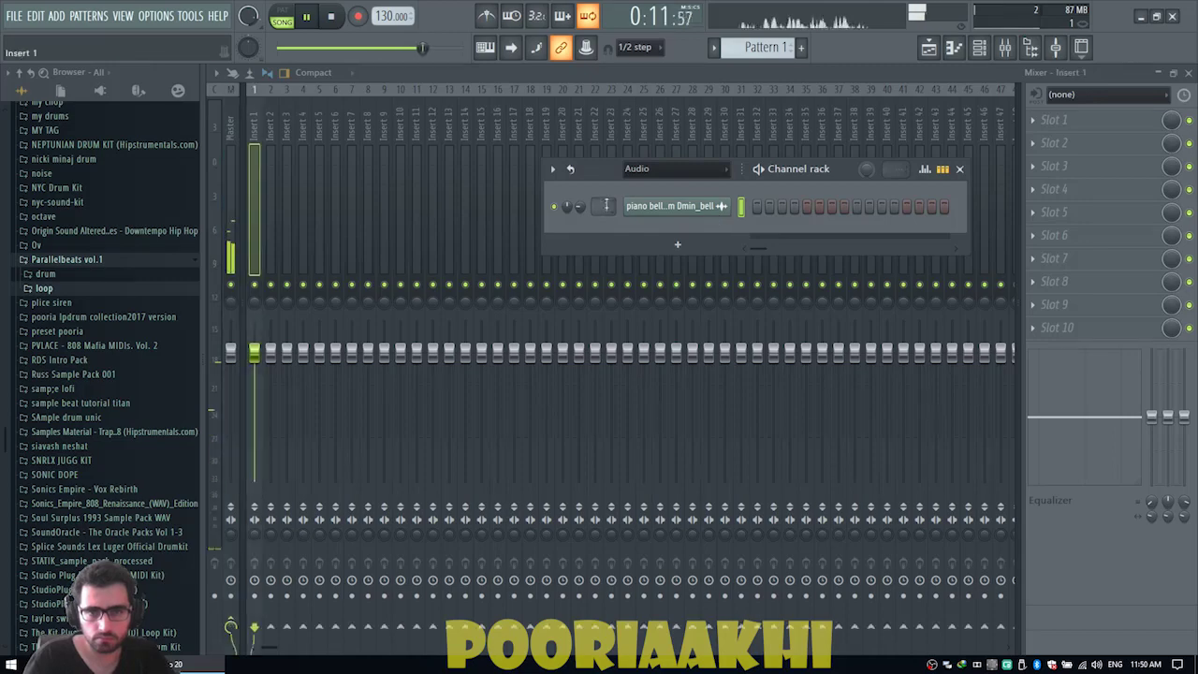
Step: Stop playback and load ShaperBox into the first effect slot of mixer track Insert 1
{"action": "left_click", "coordinate": [1067, 120]}
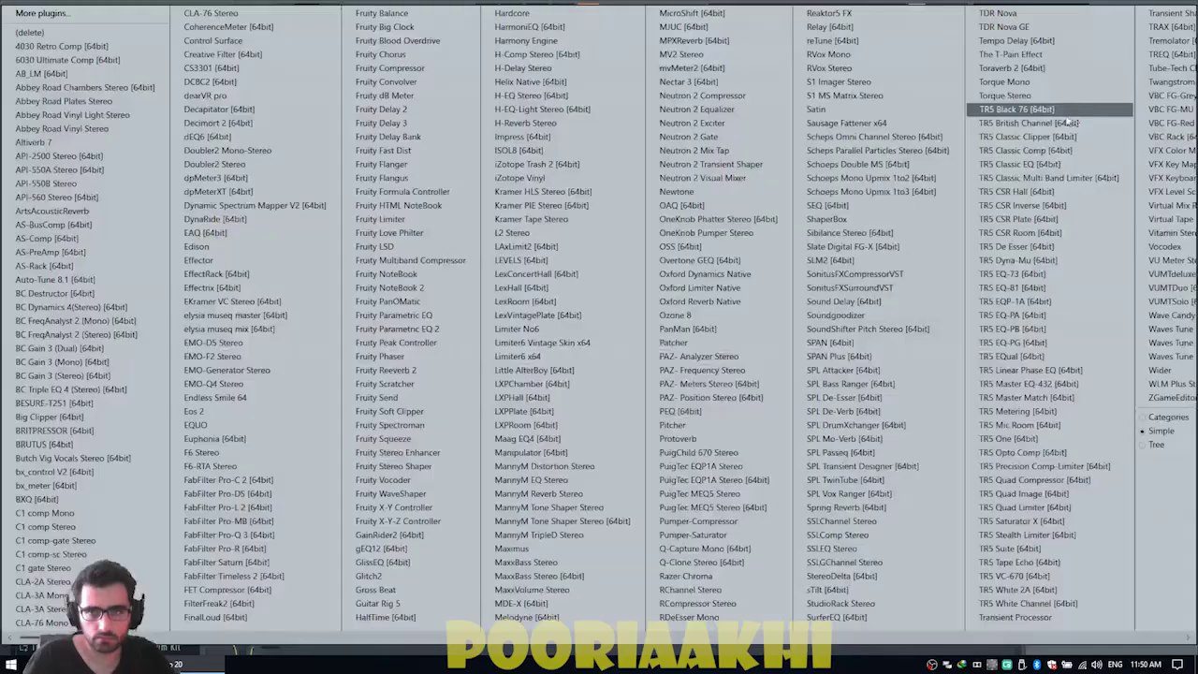
{"action": "left_click", "coordinate": [725, 651]}
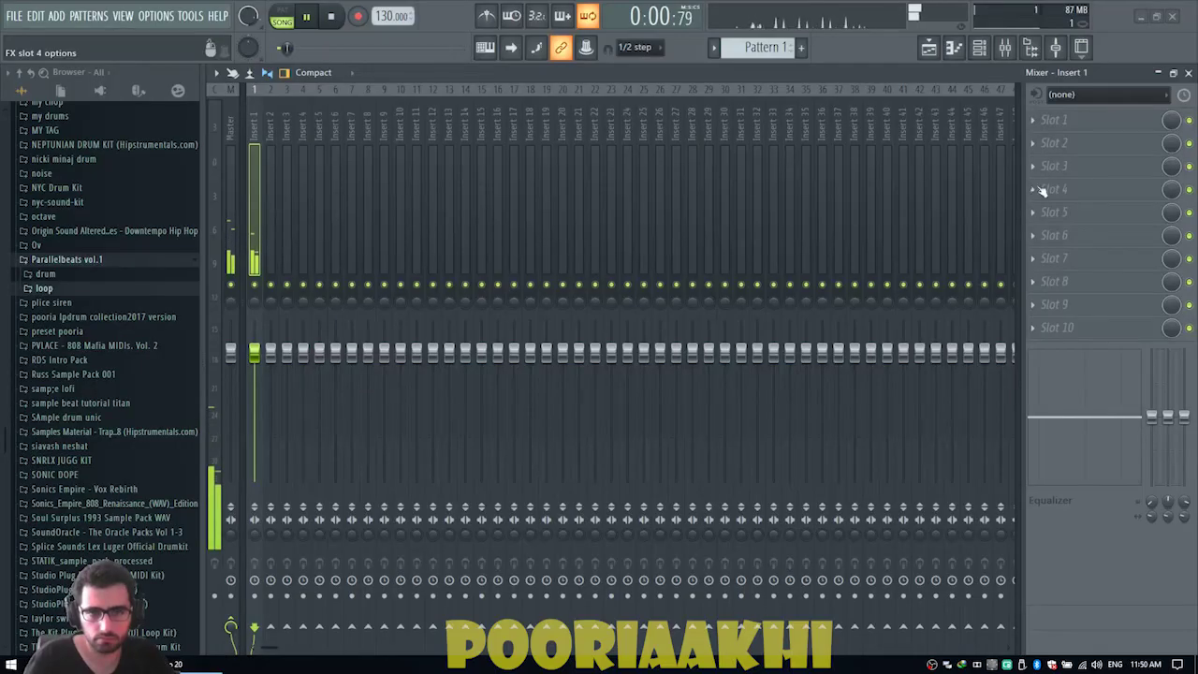
{"action": "key", "text": "space"}
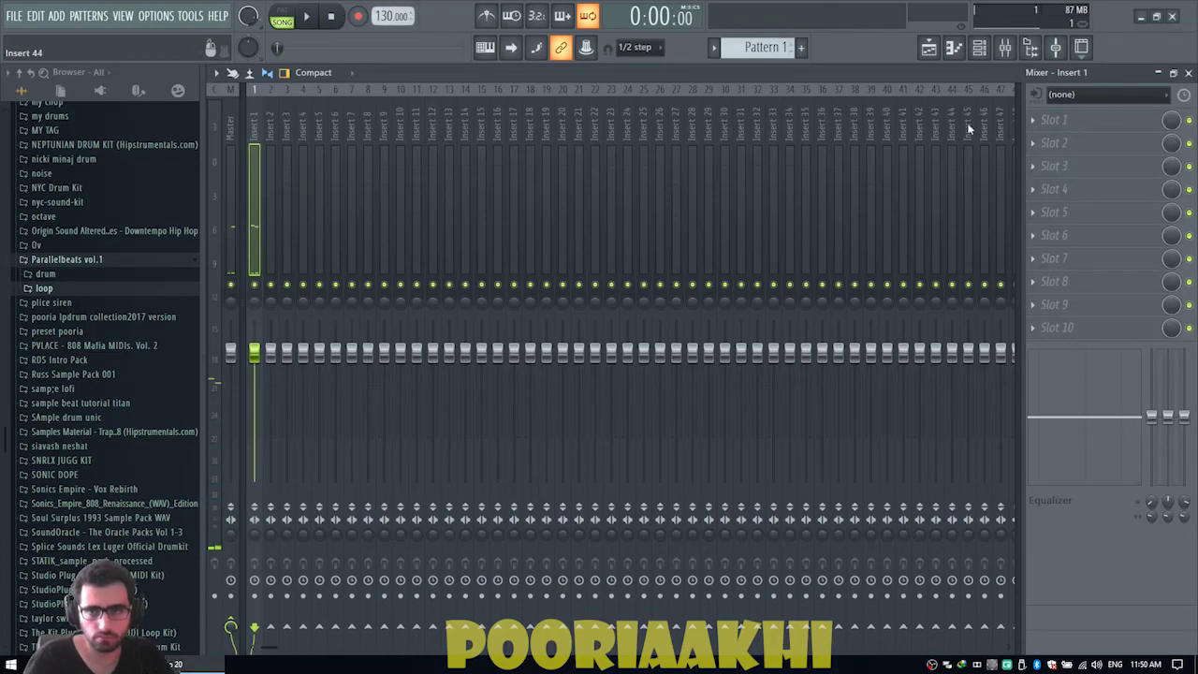
{"action": "left_click", "coordinate": [1079, 120]}
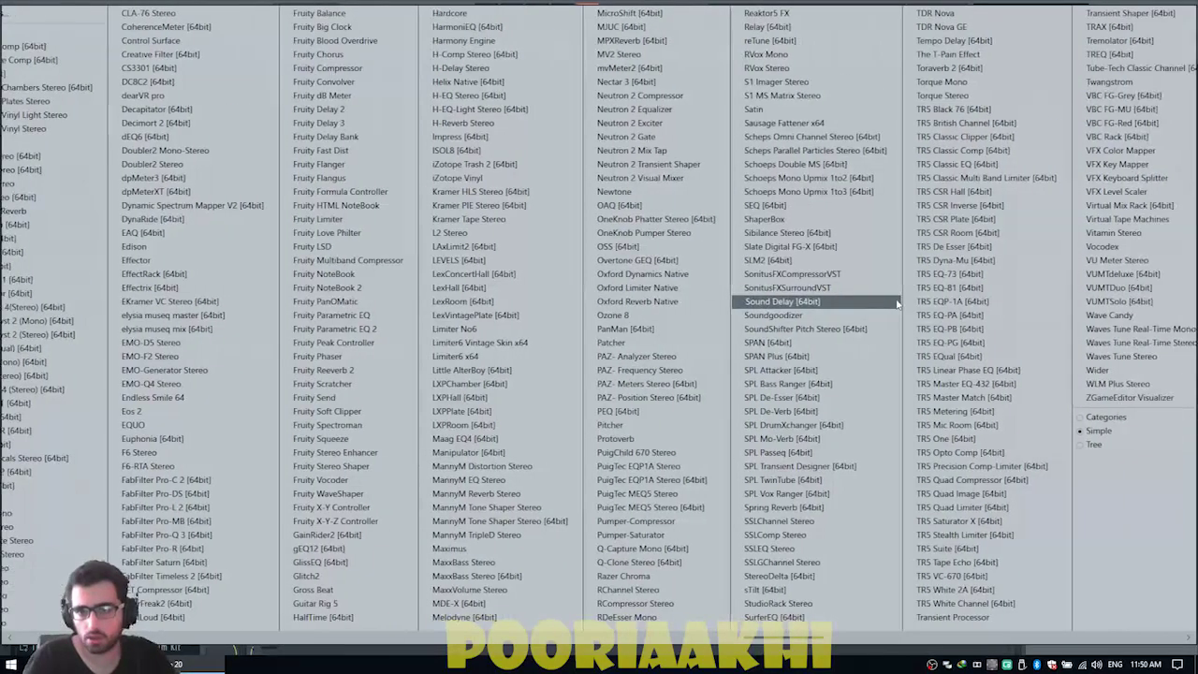
{"action": "left_click", "coordinate": [783, 219]}
{"action": "left_click_drag", "start_coordinate": [556, 207], "coordinate": [615, 114]}
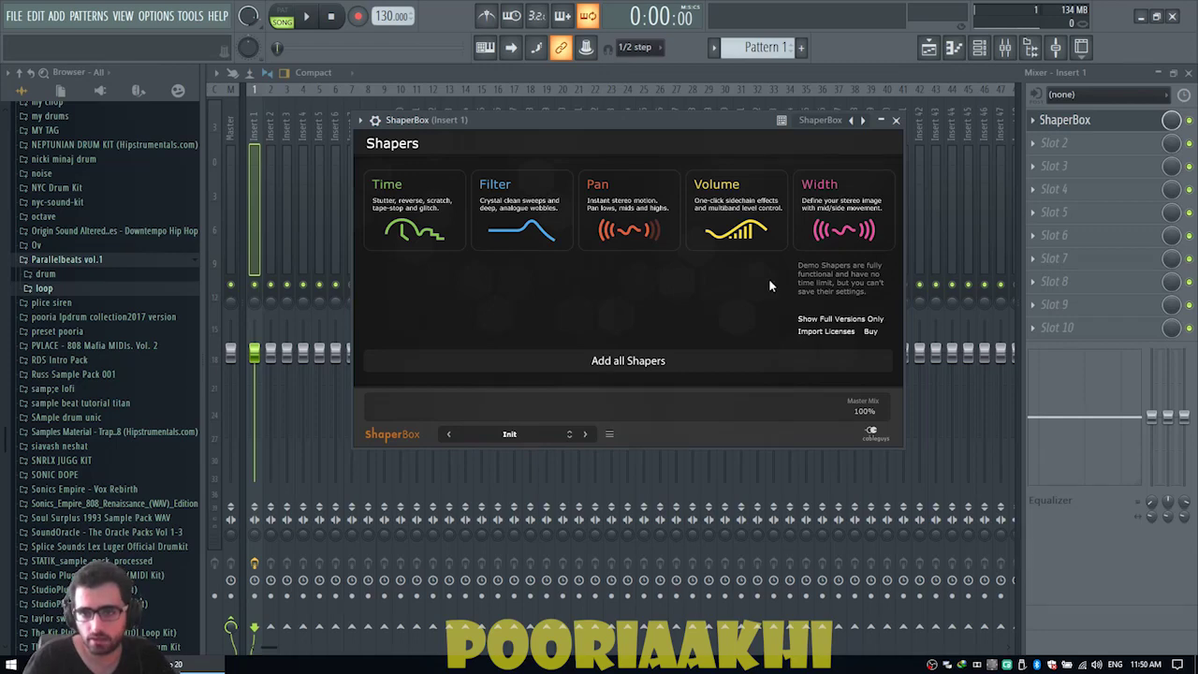
Step: Add the Time shaper and the Filter shaper to ShaperBox
{"action": "left_click", "coordinate": [413, 210]}
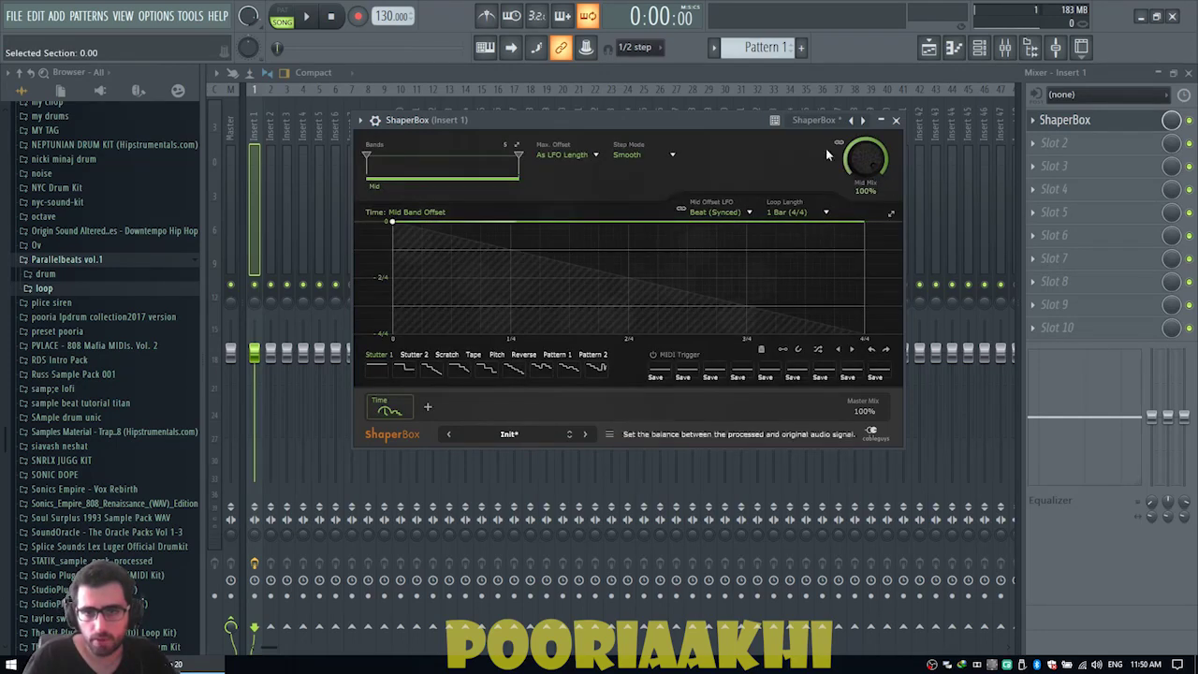
{"action": "left_click_drag", "start_coordinate": [654, 119], "coordinate": [660, 156]}
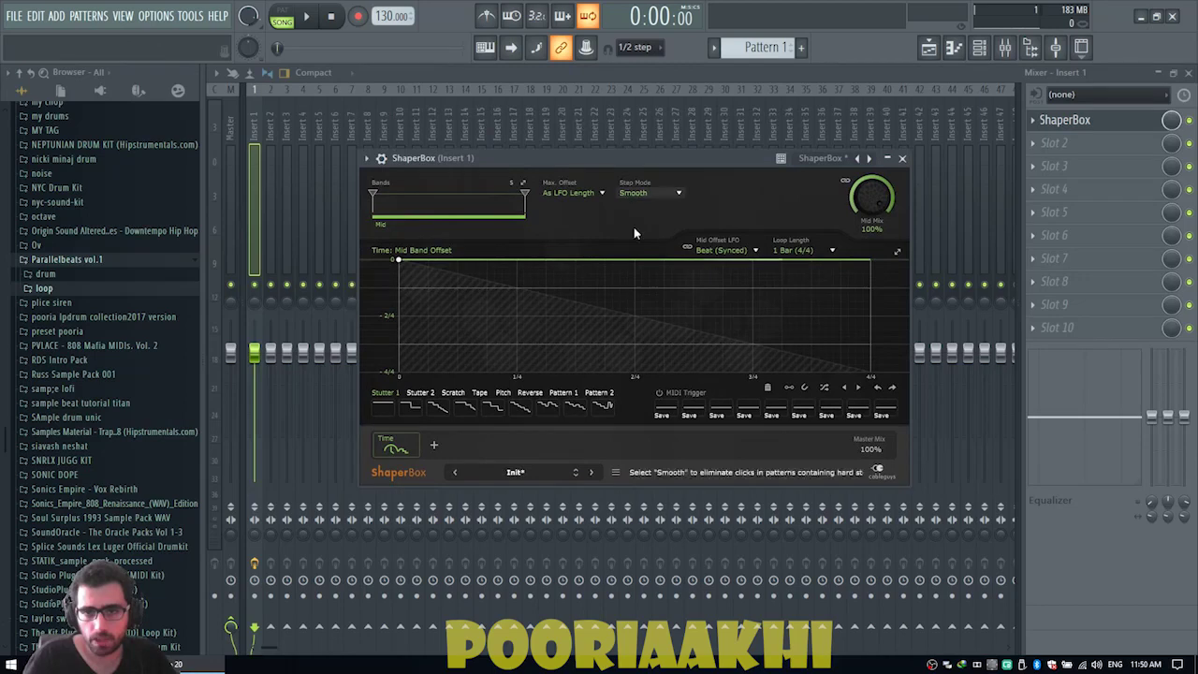
{"action": "left_click", "coordinate": [435, 442]}
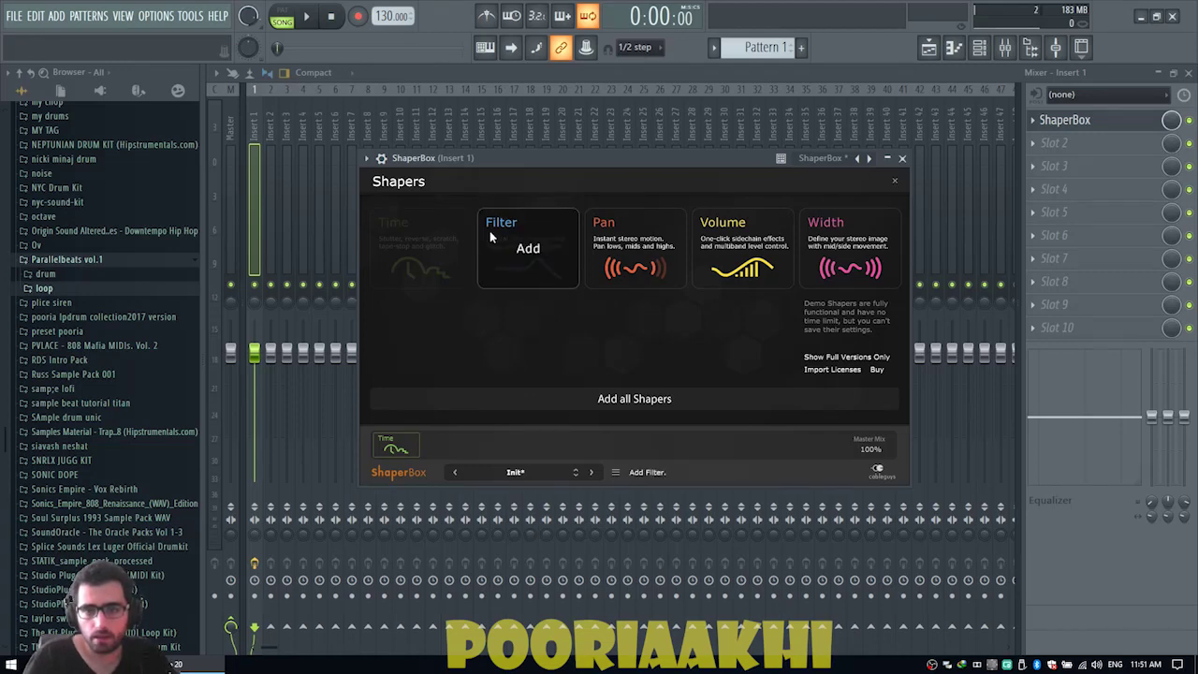
{"action": "left_click", "coordinate": [515, 225]}
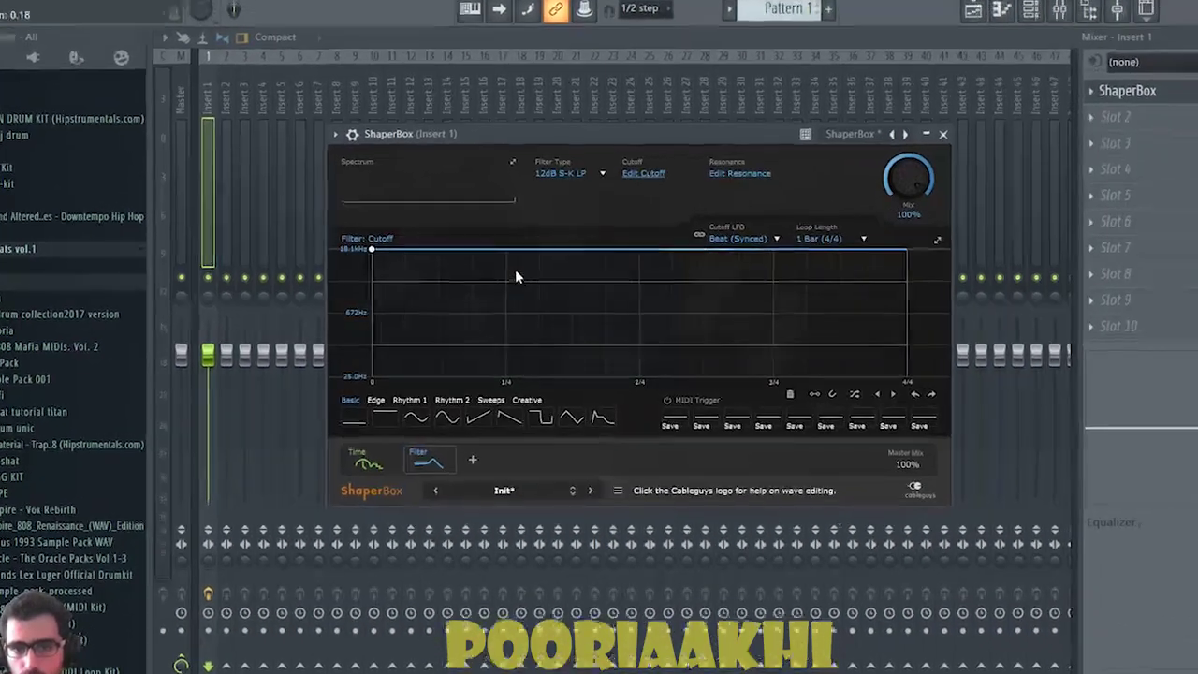
Step: Bend the filter cutoff curve down to a 25.0 Hz low point and move that point to about 2/4 of the bar
{"action": "left_click_drag", "start_coordinate": [525, 259], "coordinate": [461, 314]}
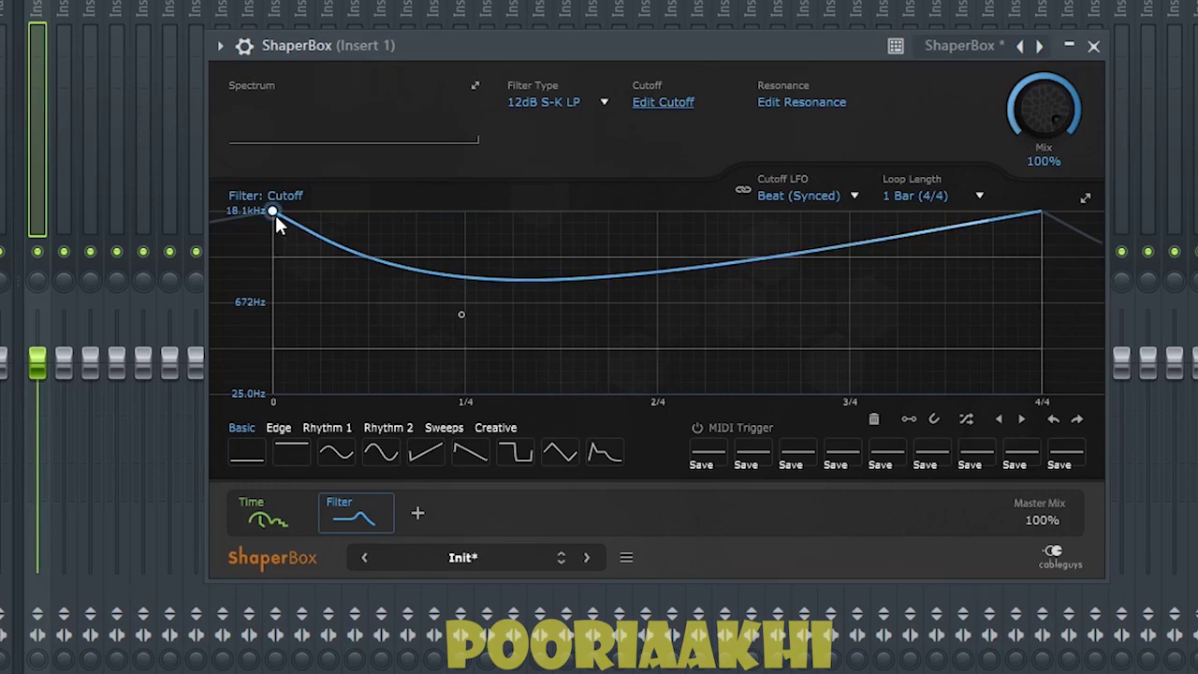
{"action": "mouse_move", "coordinate": [274, 211]}
{"action": "left_mouse_down"}
{"action": "mouse_move", "coordinate": [280, 371]}
{"action": "mouse_move", "coordinate": [273, 211]}
{"action": "left_mouse_up"}
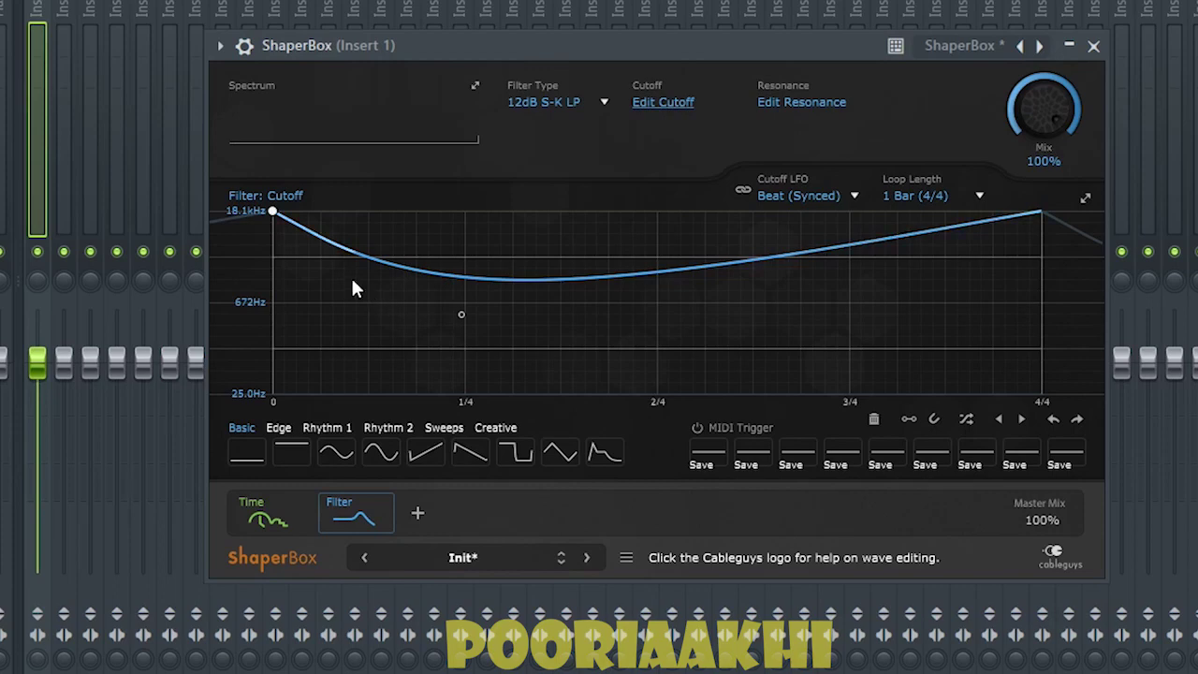
{"action": "left_click_drag", "start_coordinate": [461, 315], "coordinate": [471, 400]}
{"action": "left_click", "coordinate": [471, 388]}
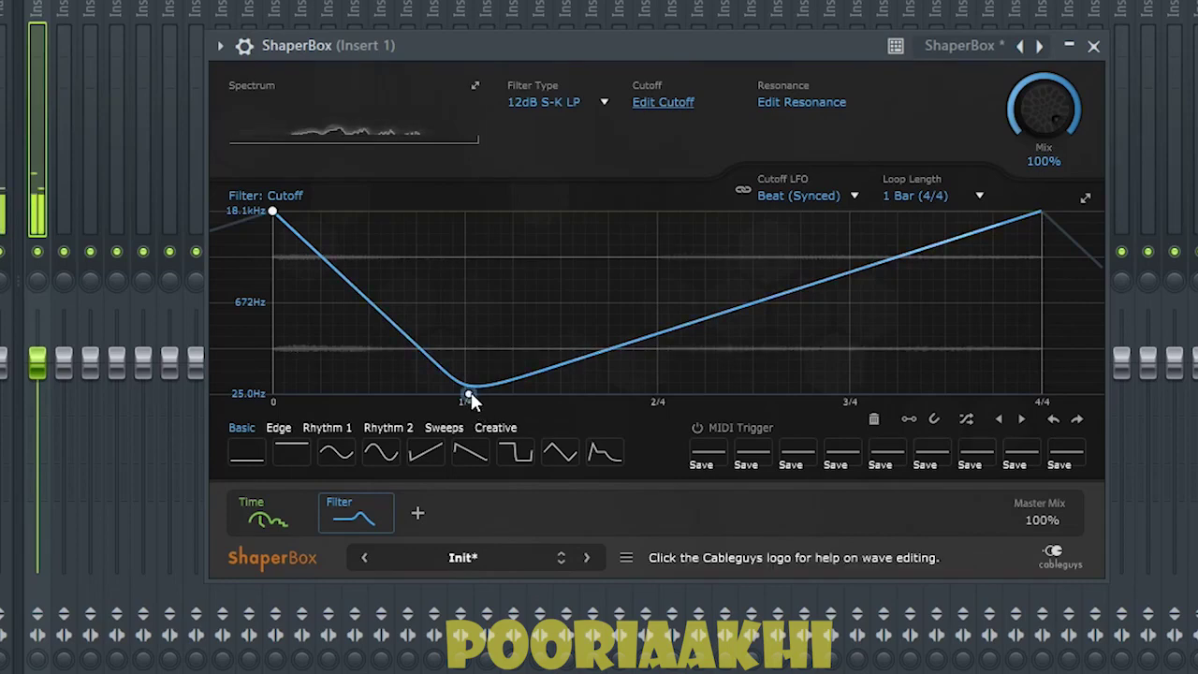
{"action": "left_click_drag", "start_coordinate": [468, 389], "coordinate": [648, 393]}
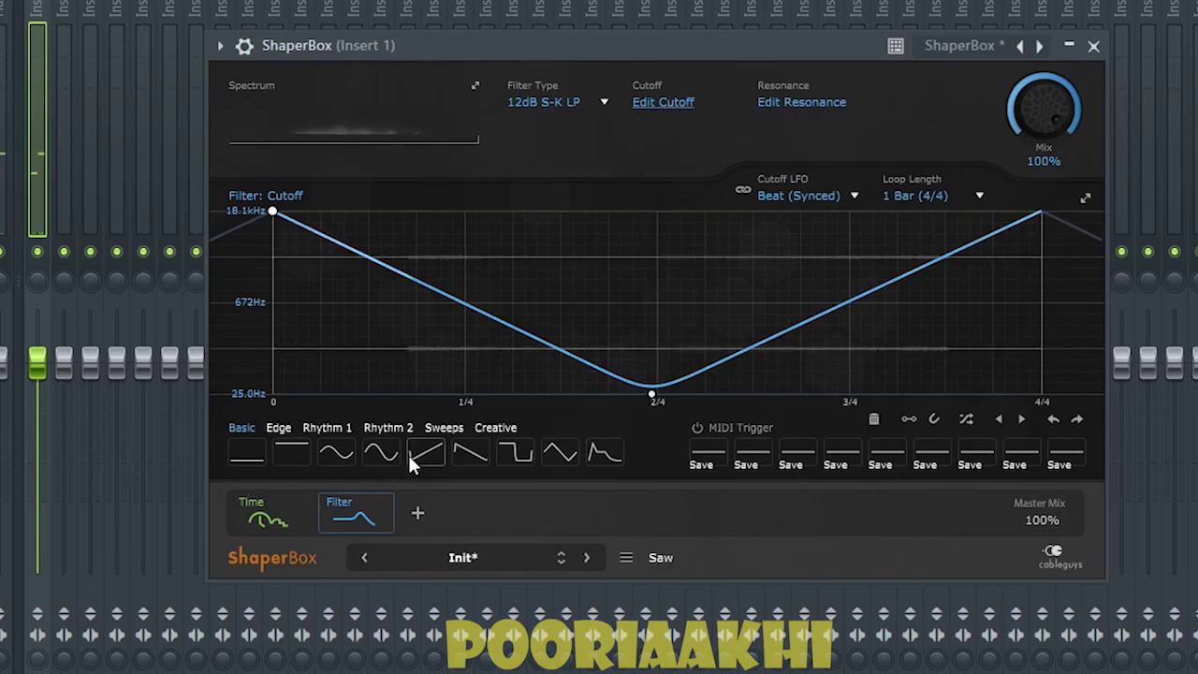
Step: Apply the full-height sine wave to the filter cutoff with a loop length of 4 Bars and play the result
{"action": "left_click", "coordinate": [379, 452]}
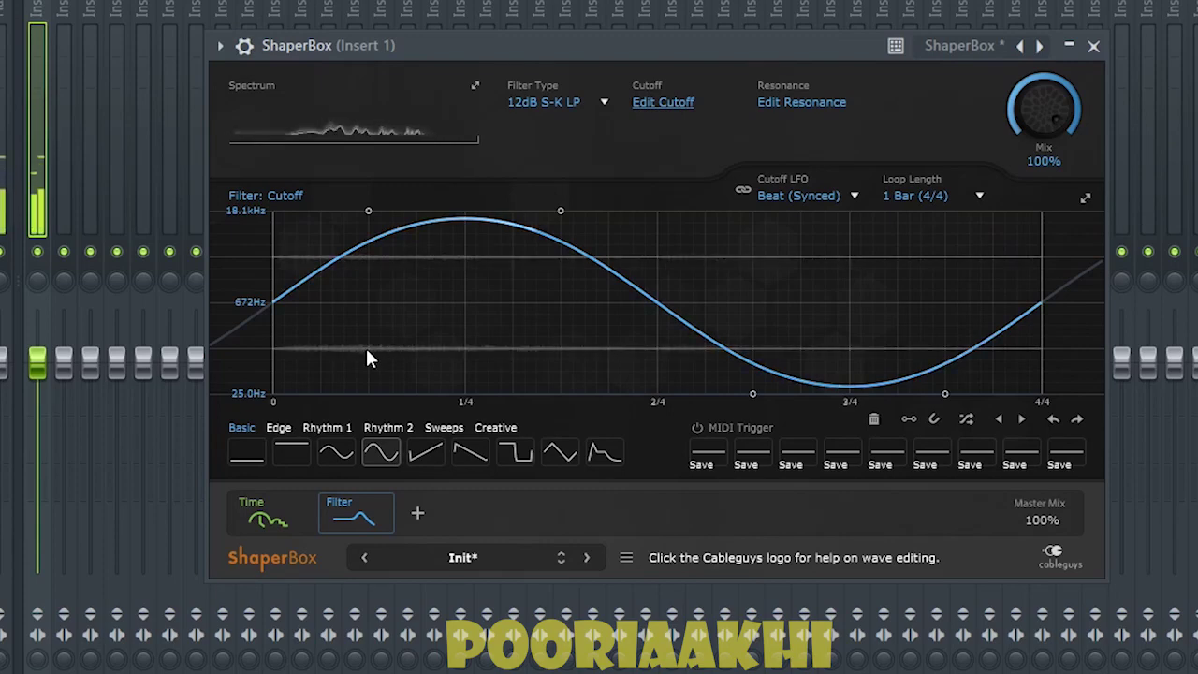
{"action": "left_click", "coordinate": [896, 196]}
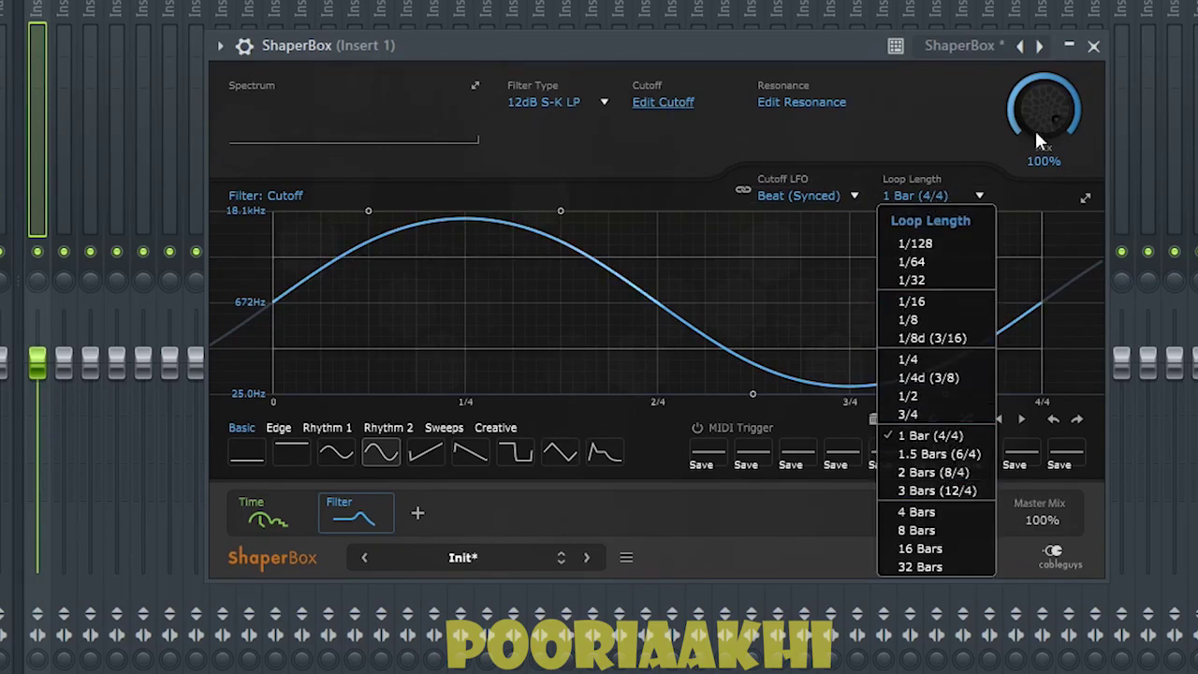
{"action": "left_click", "coordinate": [903, 138]}
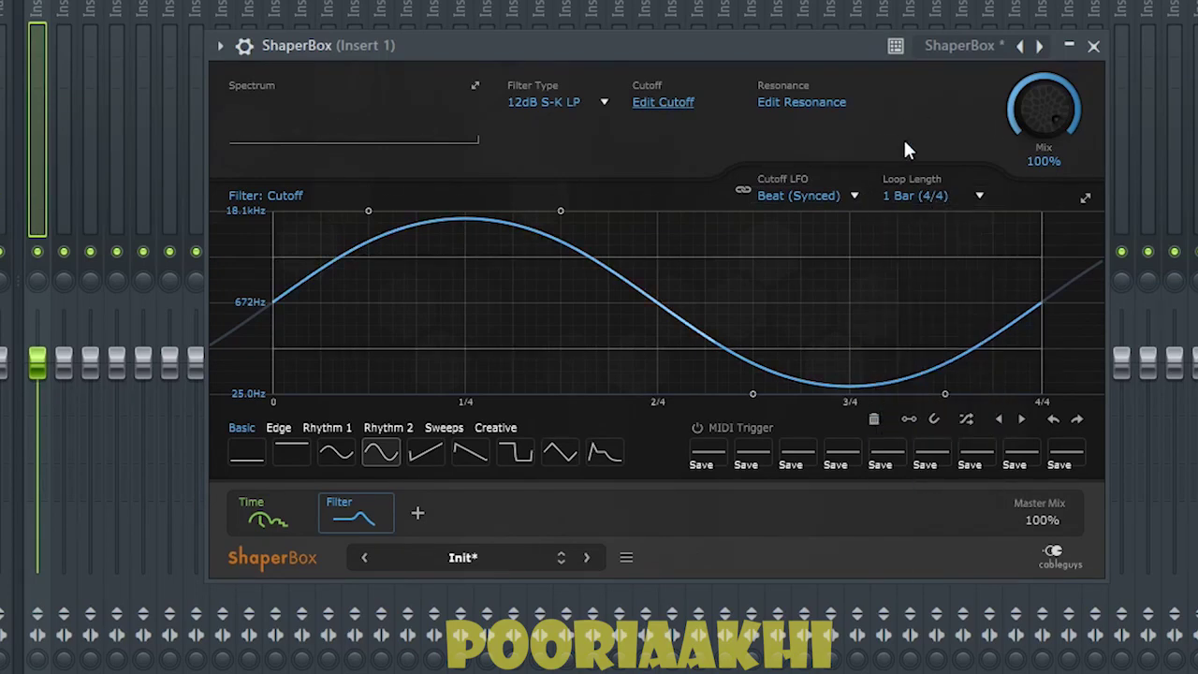
{"action": "left_click", "coordinate": [918, 193]}
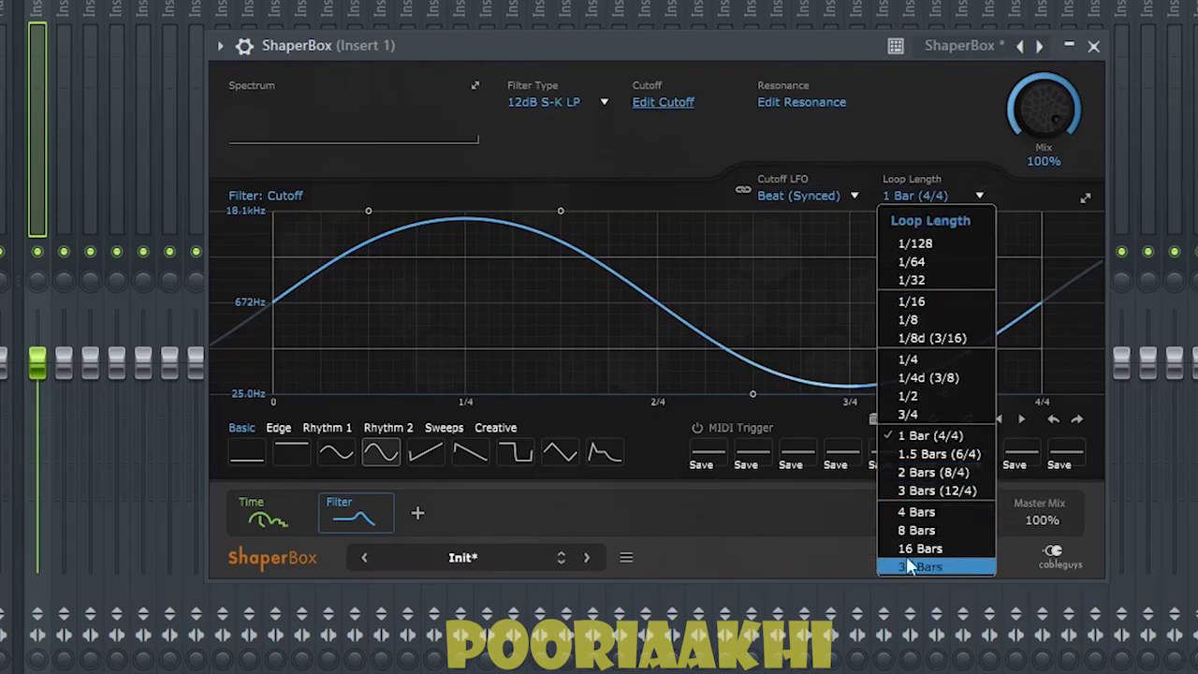
{"action": "left_click", "coordinate": [927, 511]}
{"action": "key", "text": "space"}
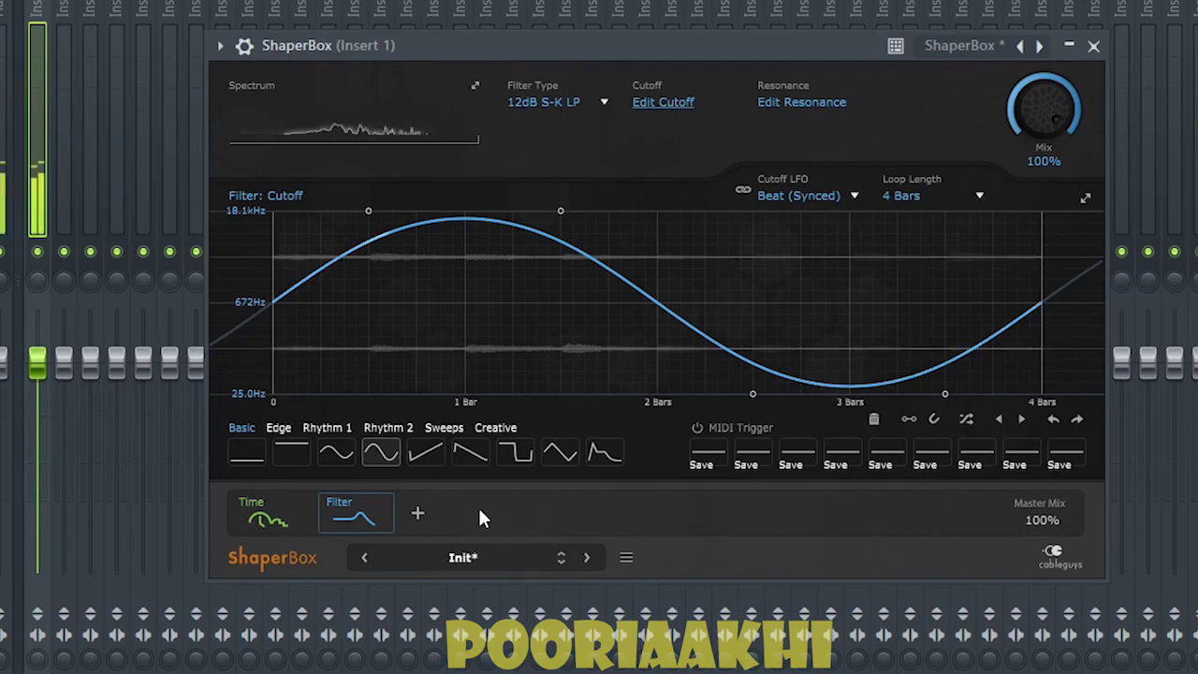
Step: Make the cutoff curve's points at 1.5 and 3.5 bars hard, and raise the second to just above 672 Hz at about 3.3 bars
{"action": "left_click", "coordinate": [560, 211]}
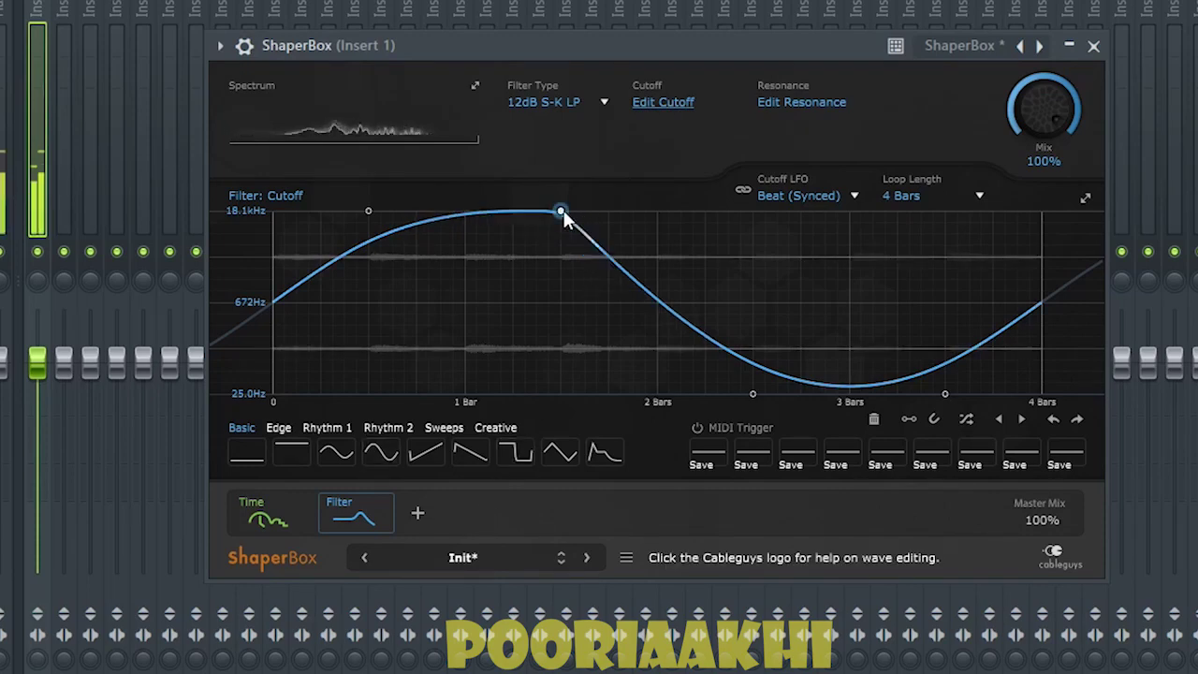
{"action": "left_click", "coordinate": [944, 393]}
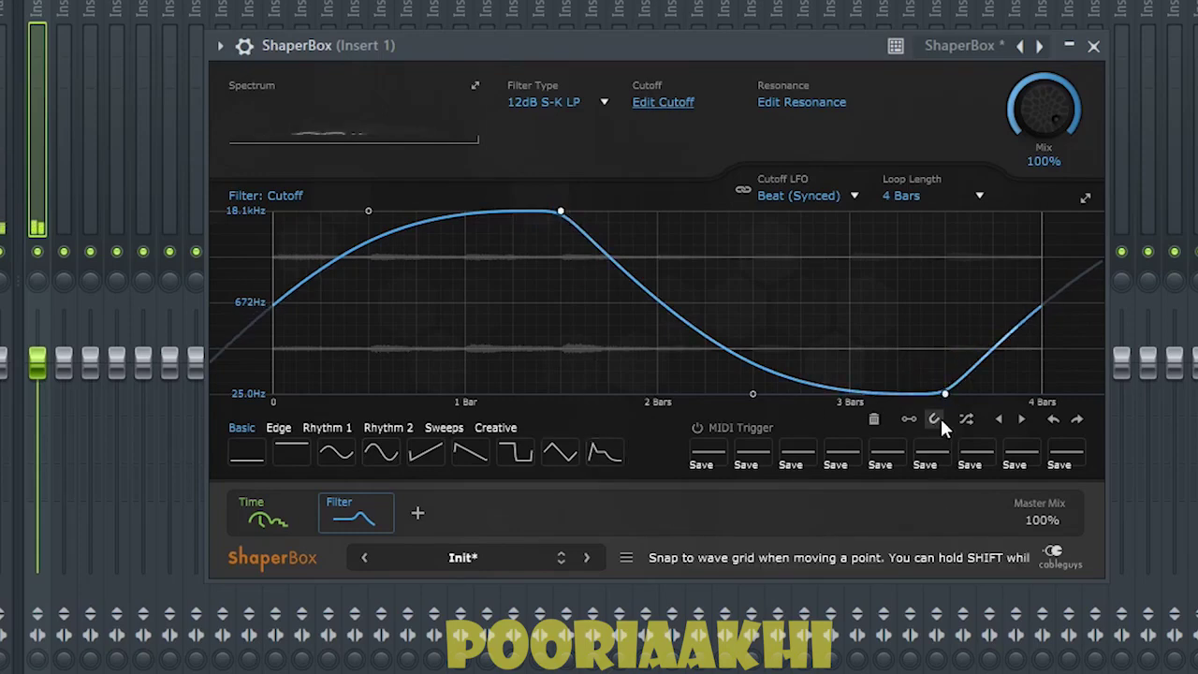
{"action": "left_click_drag", "start_coordinate": [945, 393], "coordinate": [914, 292]}
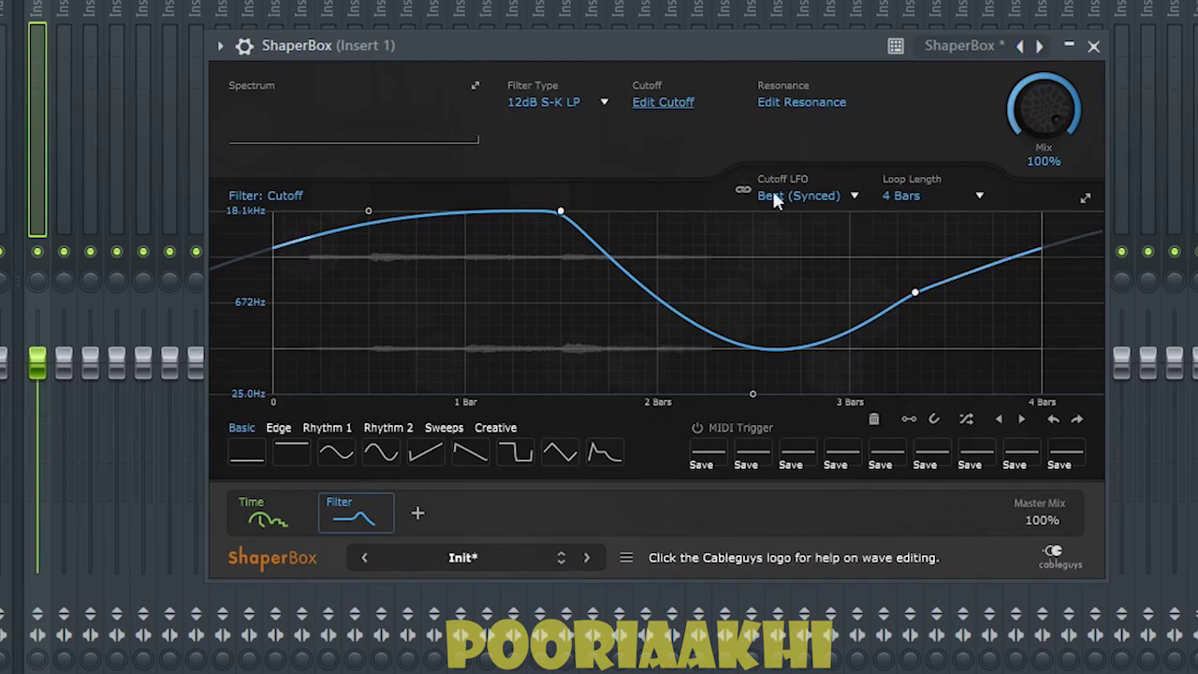
Step: Look over the filter types, then shape the resonance curve into a near-pointed peak at 100% at about 2/4 of the bar
{"action": "left_click", "coordinate": [587, 102]}
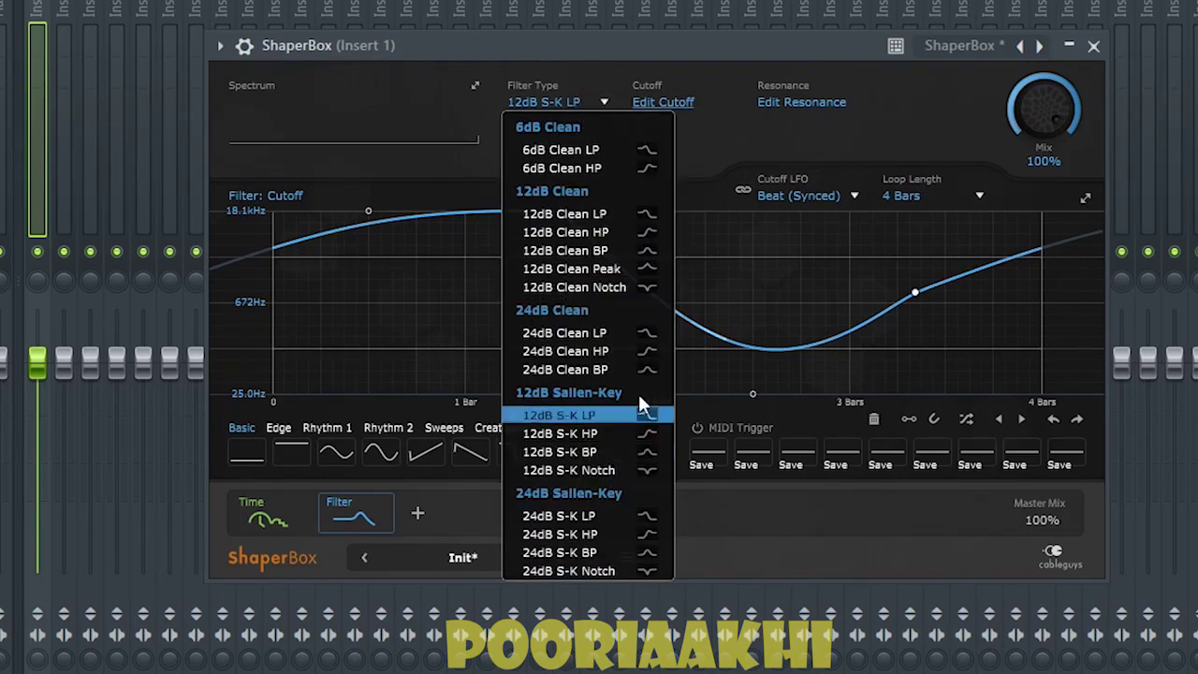
{"action": "left_click", "coordinate": [763, 140]}
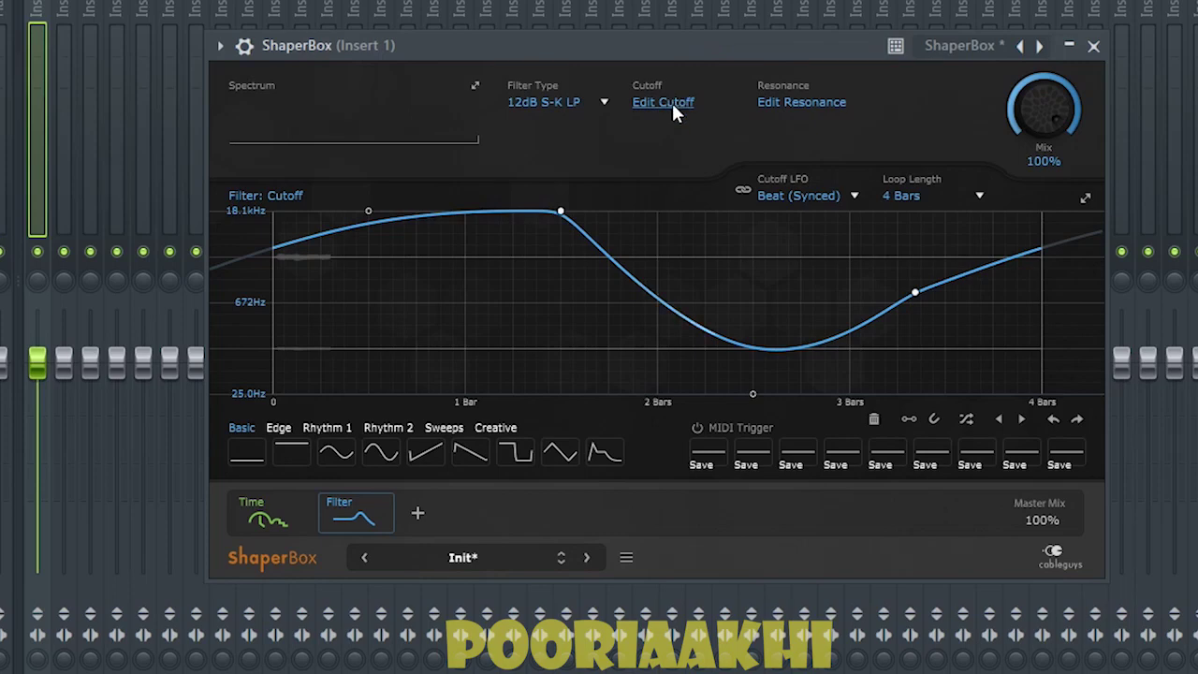
{"action": "left_click", "coordinate": [768, 101]}
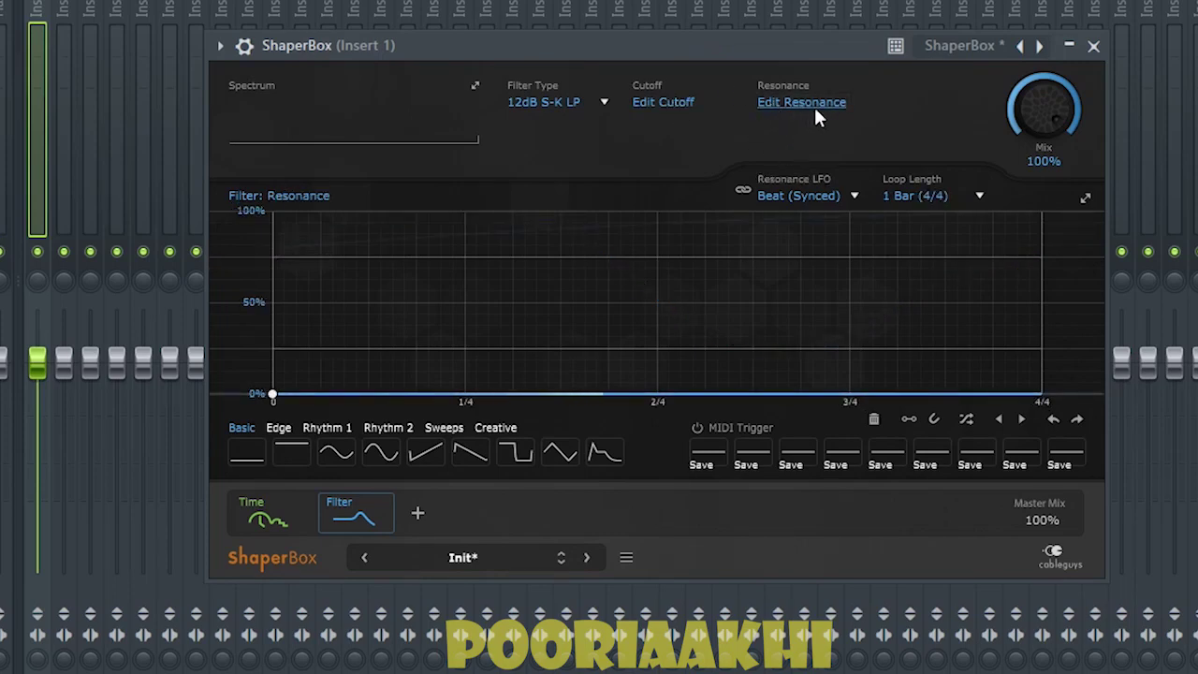
{"action": "left_click_drag", "start_coordinate": [636, 393], "coordinate": [638, 211]}
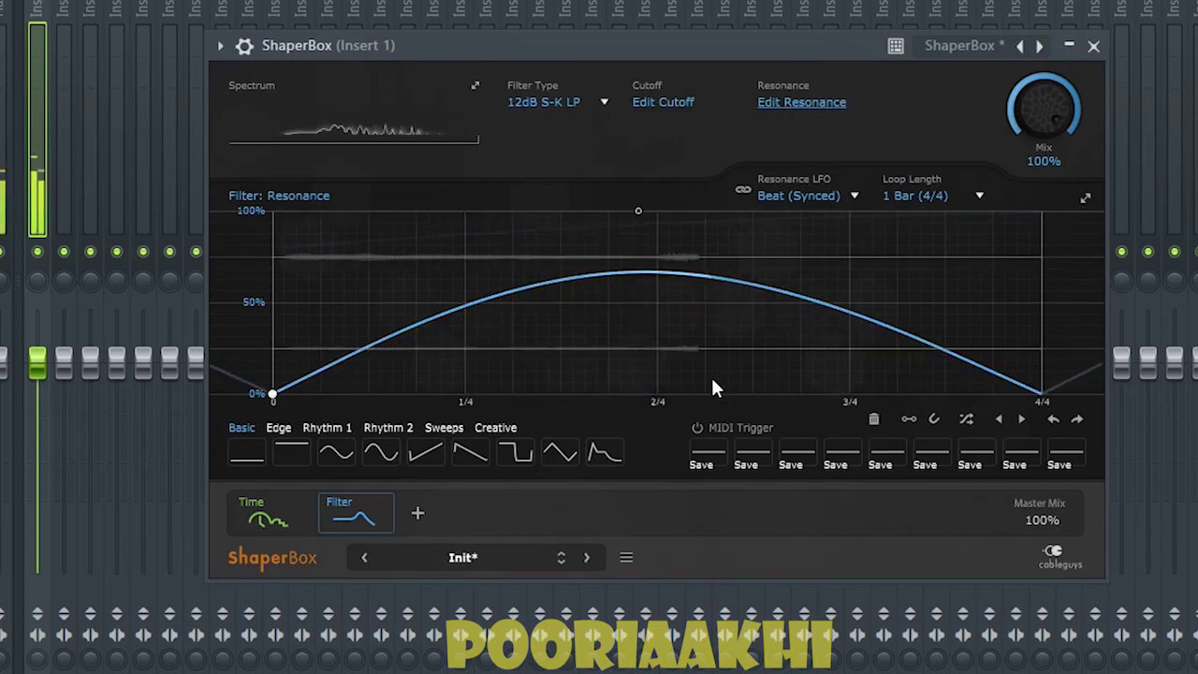
{"action": "right_click", "coordinate": [654, 230]}
{"action": "left_click", "coordinate": [644, 216]}
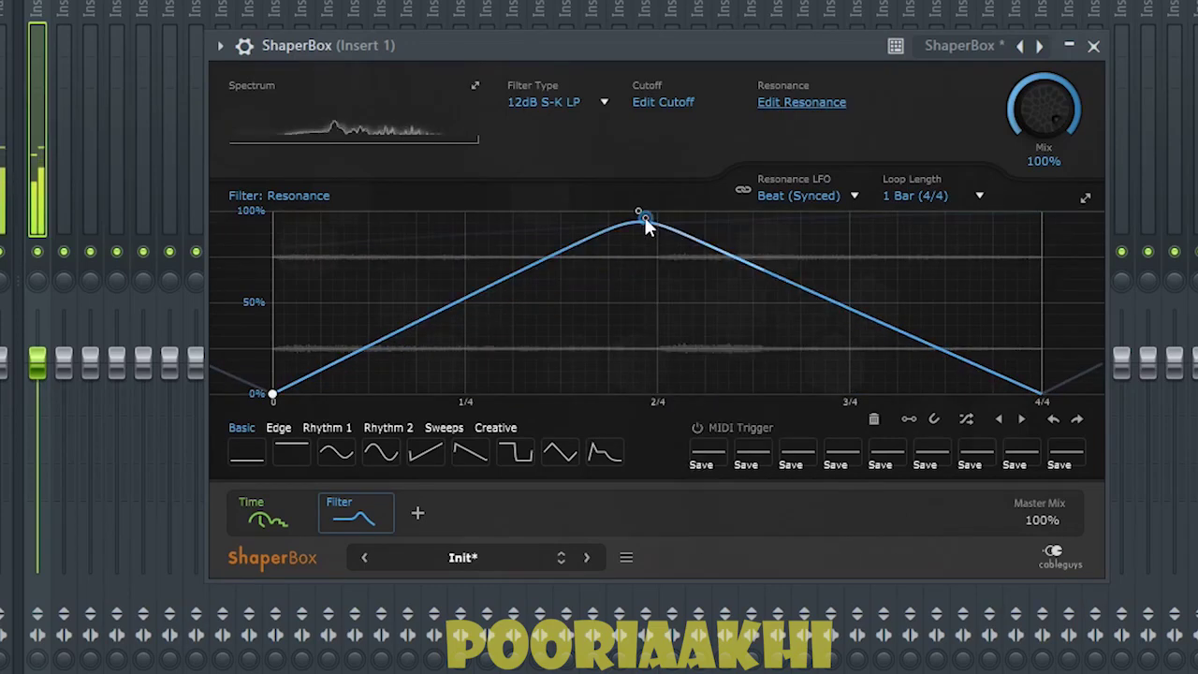
{"action": "mouse_move", "coordinate": [642, 215]}
{"action": "left_mouse_down"}
{"action": "mouse_move", "coordinate": [622, 210]}
{"action": "mouse_move", "coordinate": [637, 210]}
{"action": "left_mouse_up"}
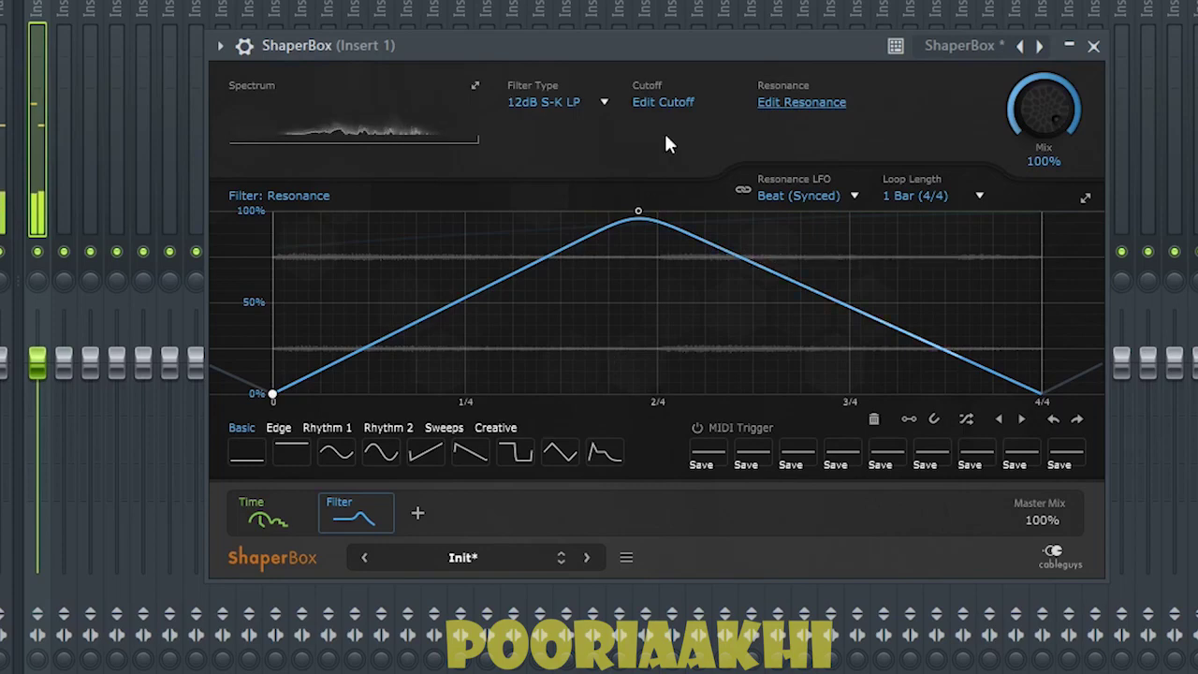
Step: Compare the cutoff and resonance curves, and lower the cutoff curve's hard point near 1.5 bars to between 672 Hz and 18.1 kHz
{"action": "left_click", "coordinate": [678, 102]}
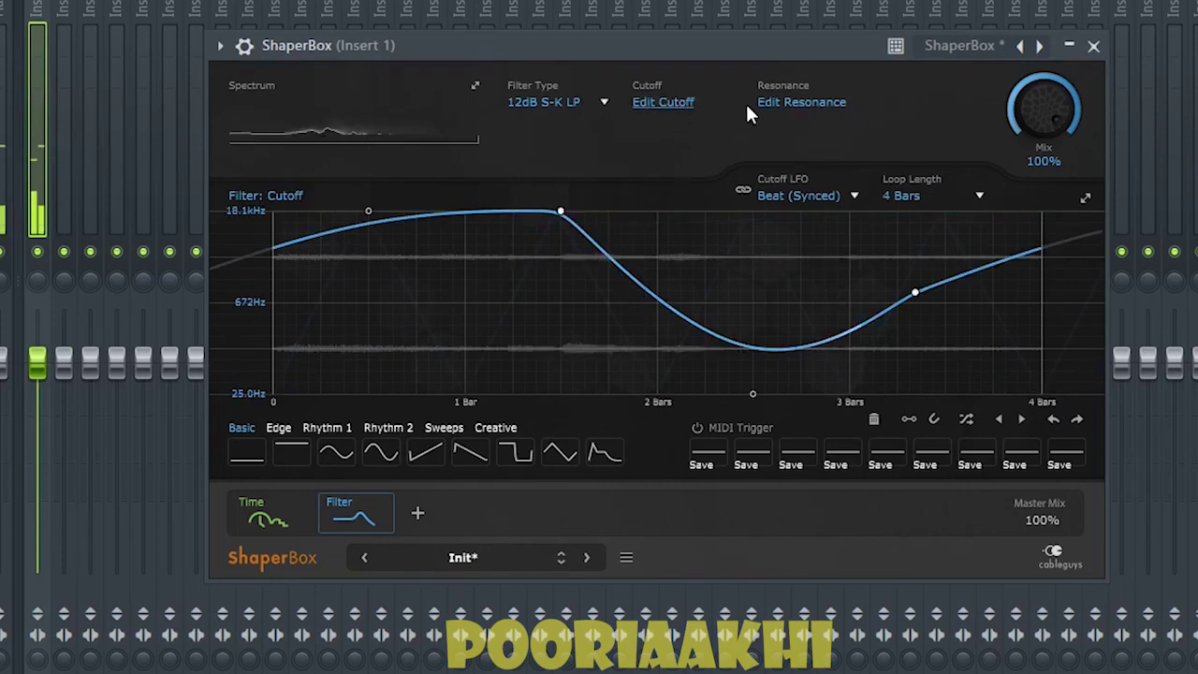
{"action": "left_click", "coordinate": [792, 106]}
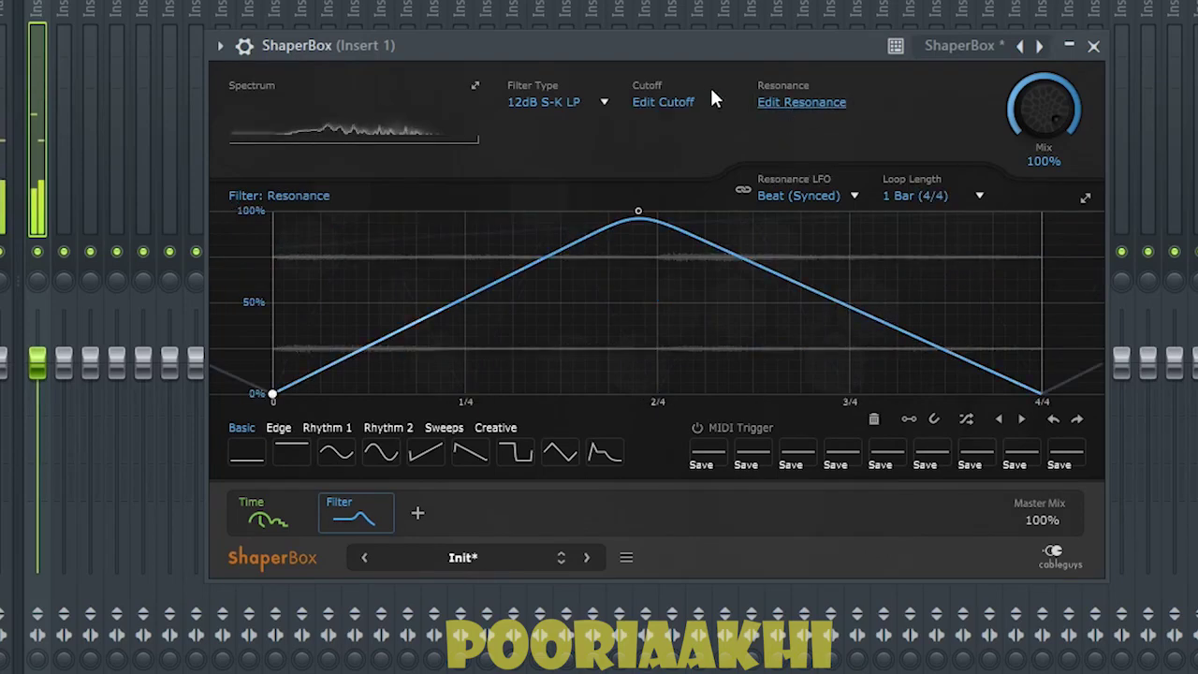
{"action": "left_click", "coordinate": [687, 101]}
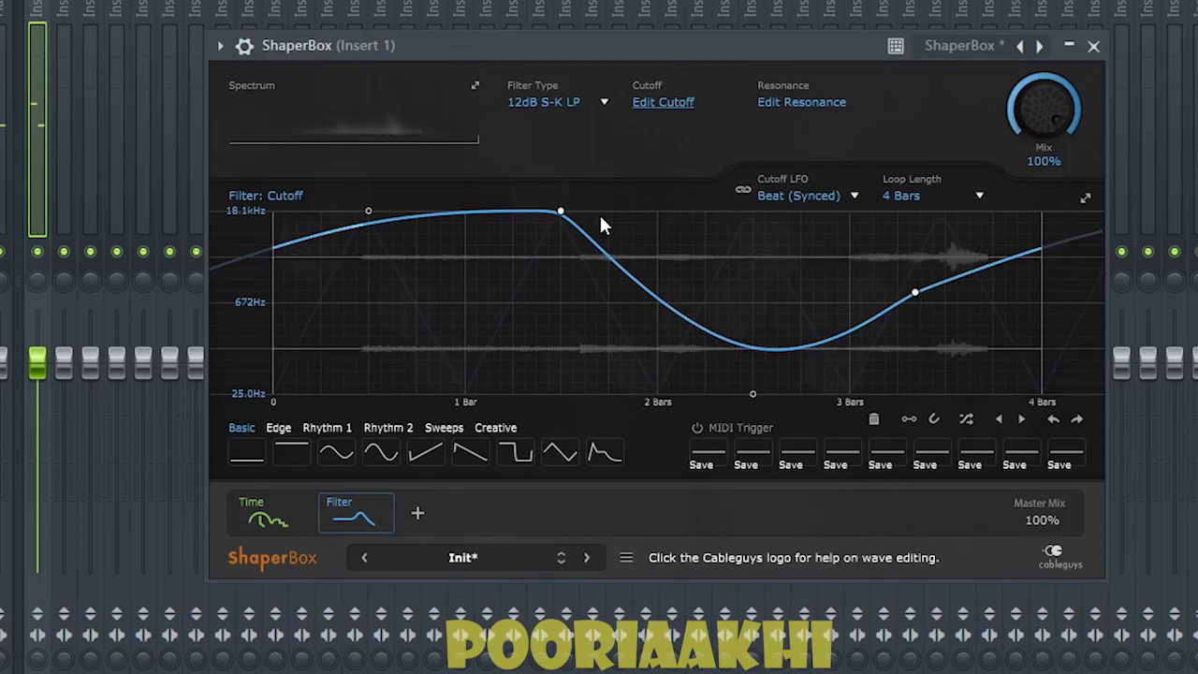
{"action": "left_click_drag", "start_coordinate": [559, 212], "coordinate": [552, 264]}
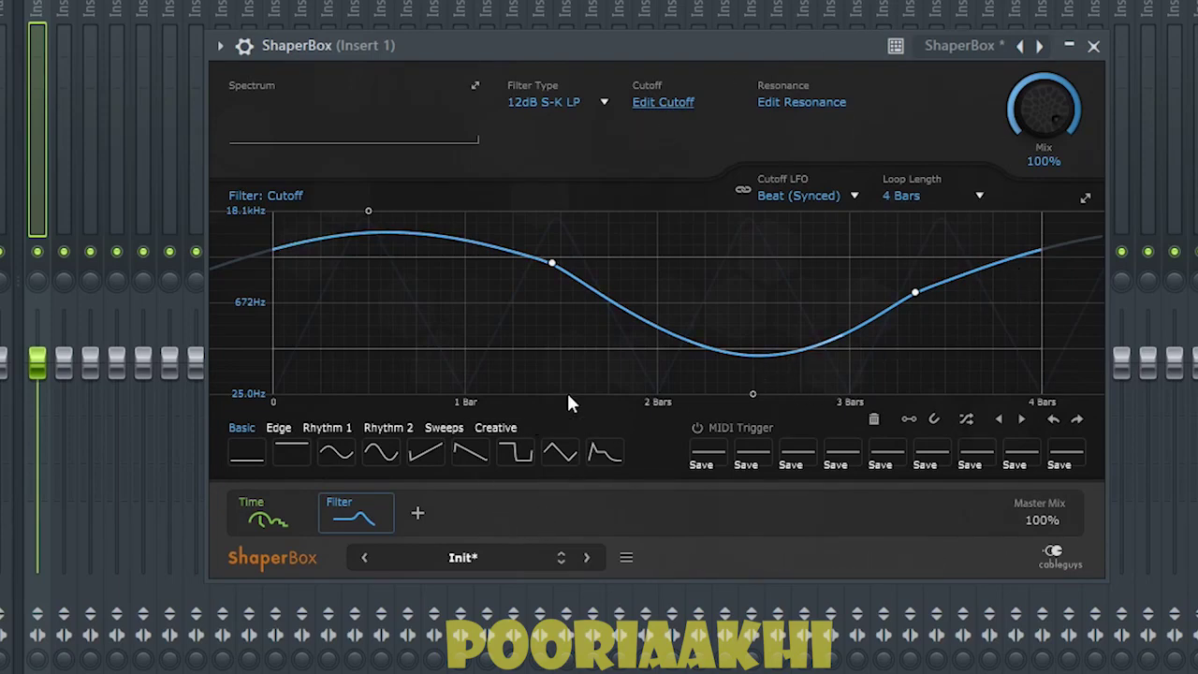
Step: Remove the Filter shaper from ShaperBox and check the loop length options of the Time shaper
{"action": "left_click", "coordinate": [375, 521]}
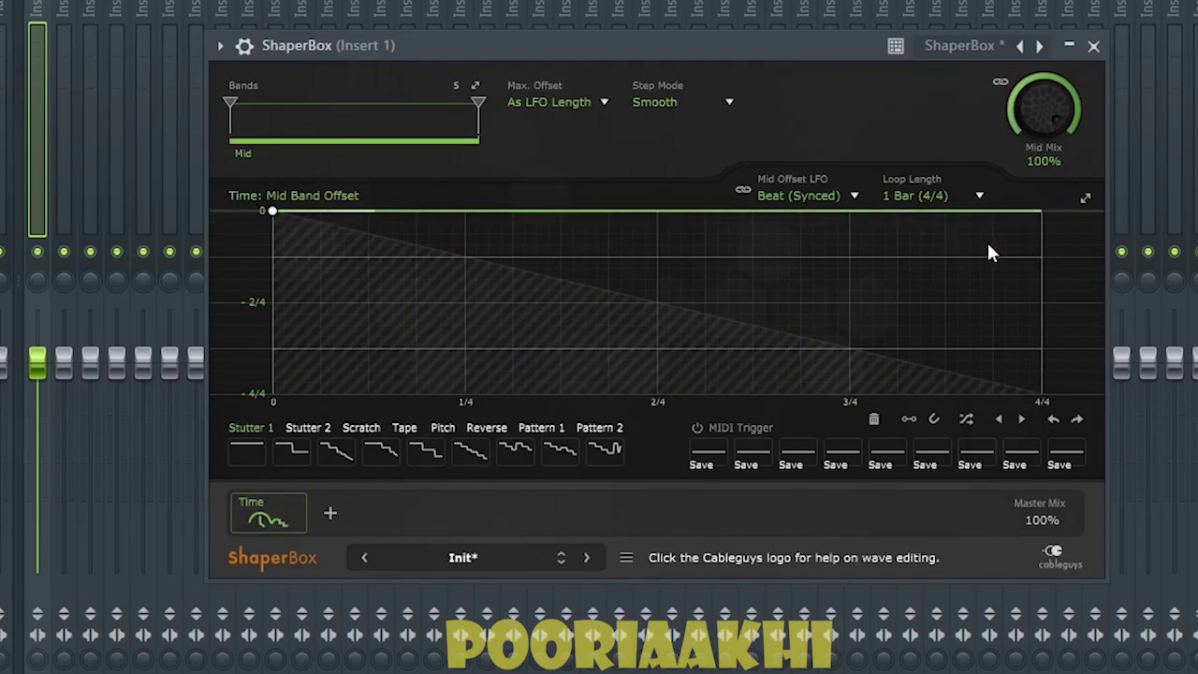
{"action": "left_click", "coordinate": [983, 197]}
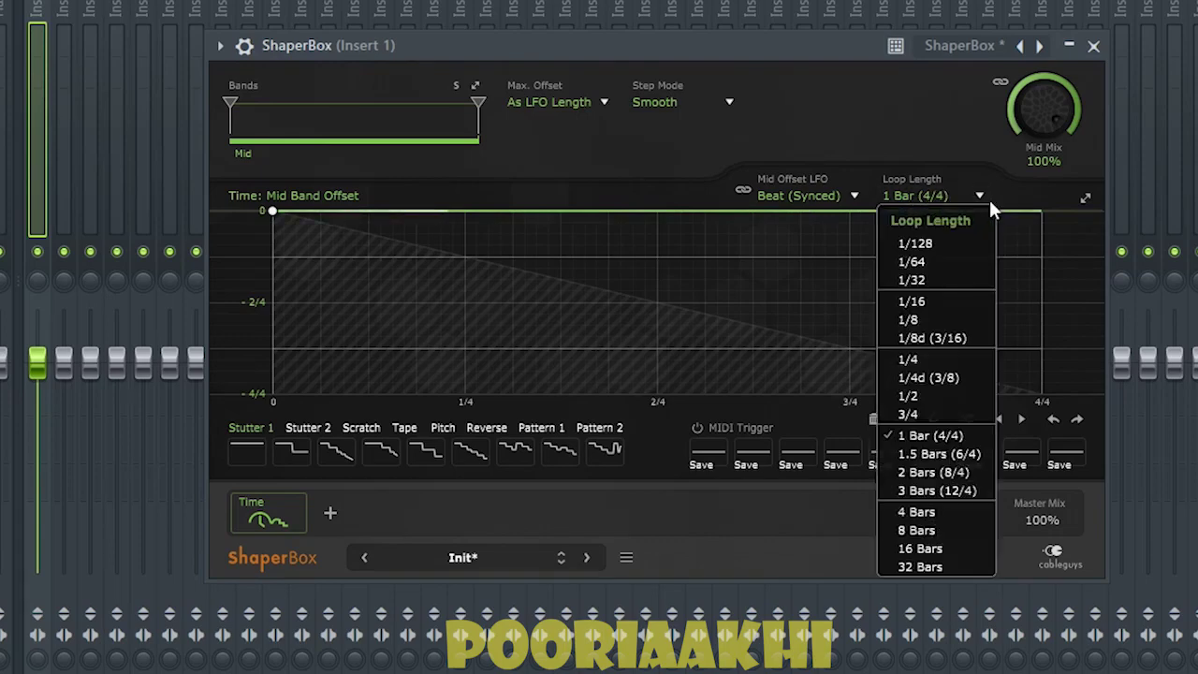
{"action": "left_click", "coordinate": [888, 150]}
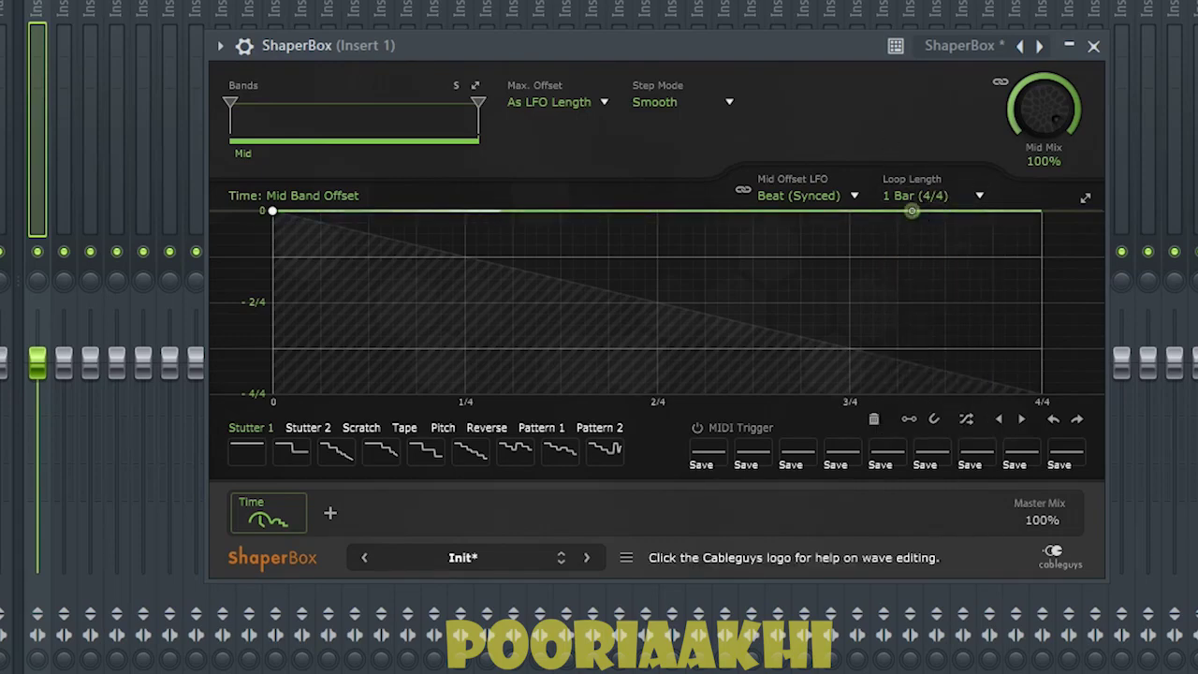
{"action": "right_click", "coordinate": [910, 211]}
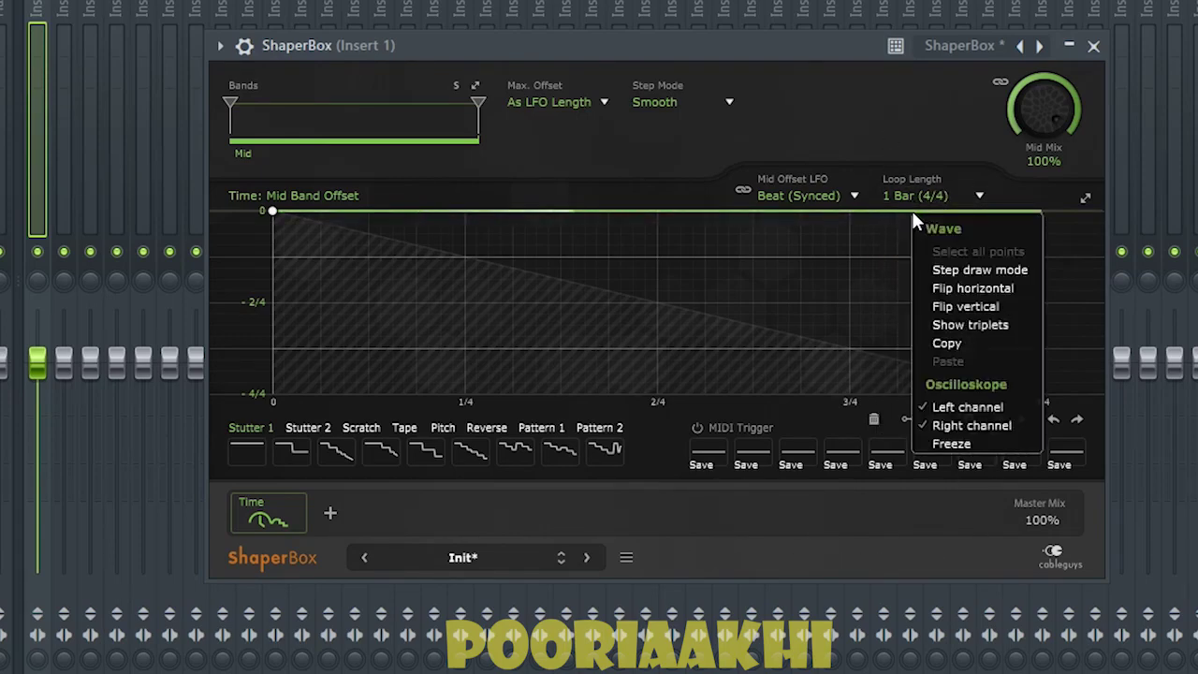
{"action": "left_click", "coordinate": [811, 254]}
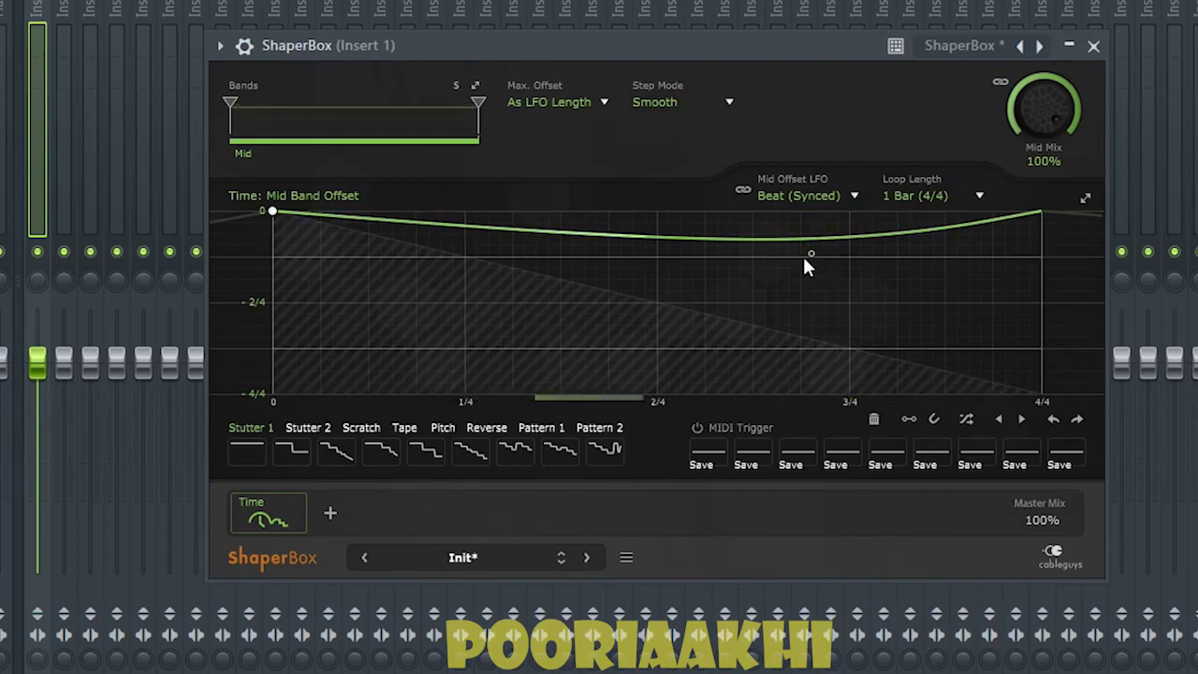
{"action": "double_click", "coordinate": [779, 262]}
{"action": "double_click", "coordinate": [779, 262]}
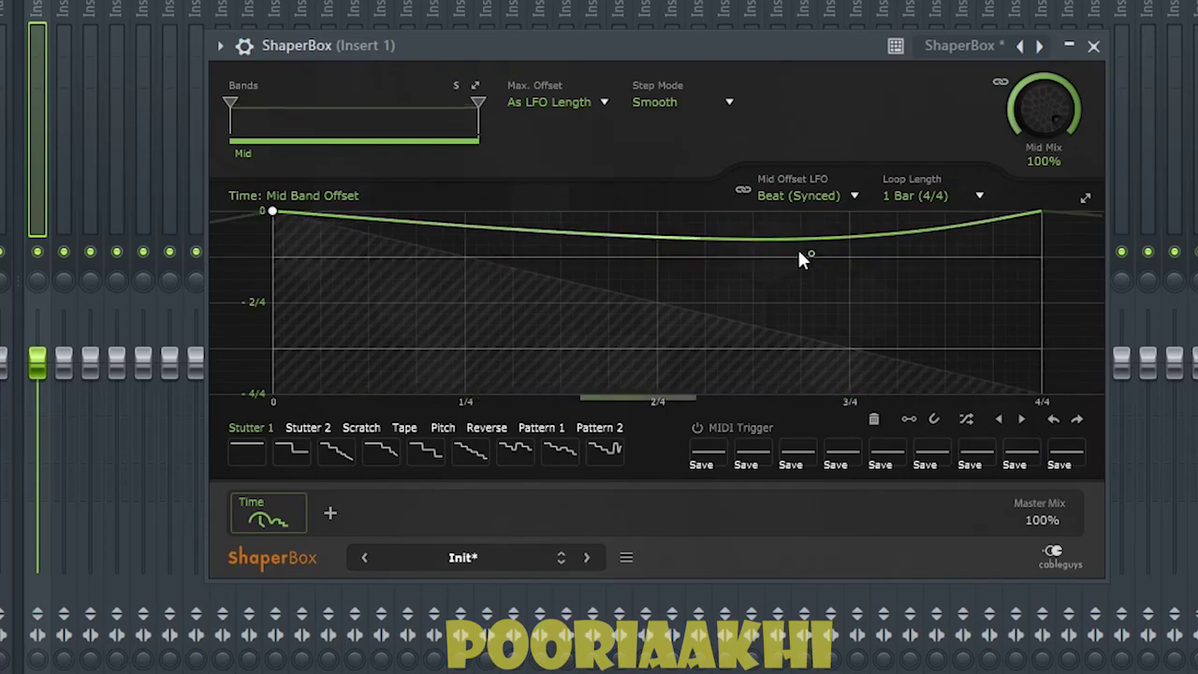
{"action": "double_click", "coordinate": [811, 254]}
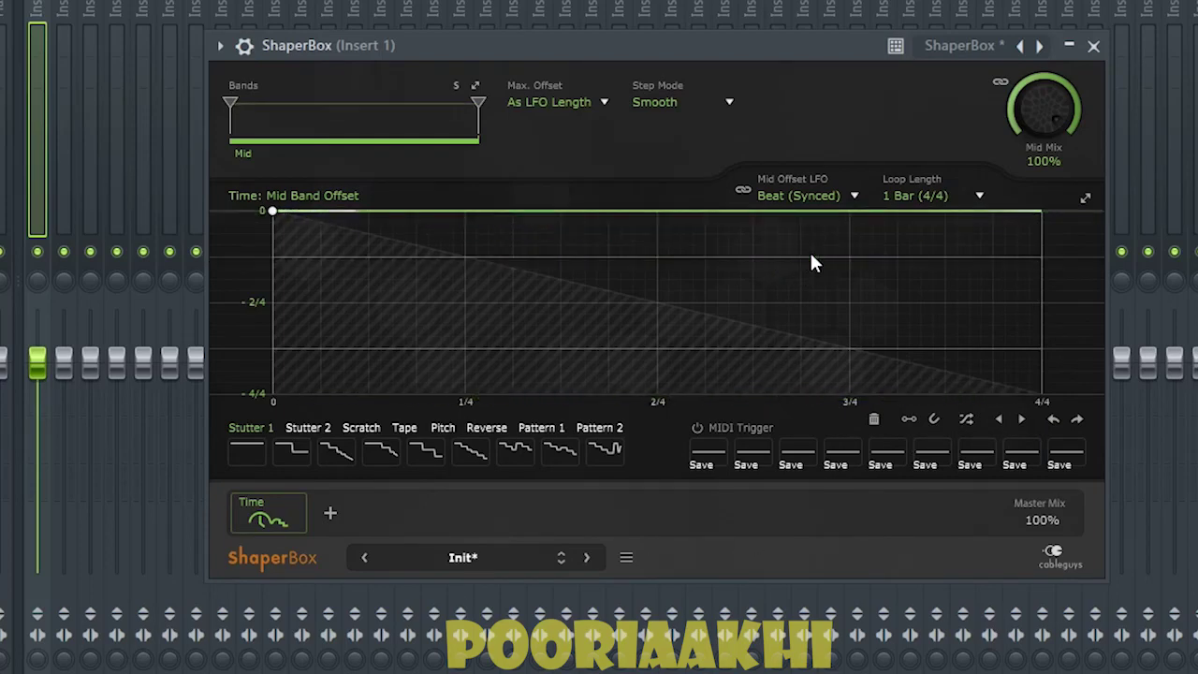
Step: Form a V in the Time shaper's offset curve with a hard point at 2/4 of the bar, lowered to an offset of -4/4
{"action": "left_click", "coordinate": [656, 216]}
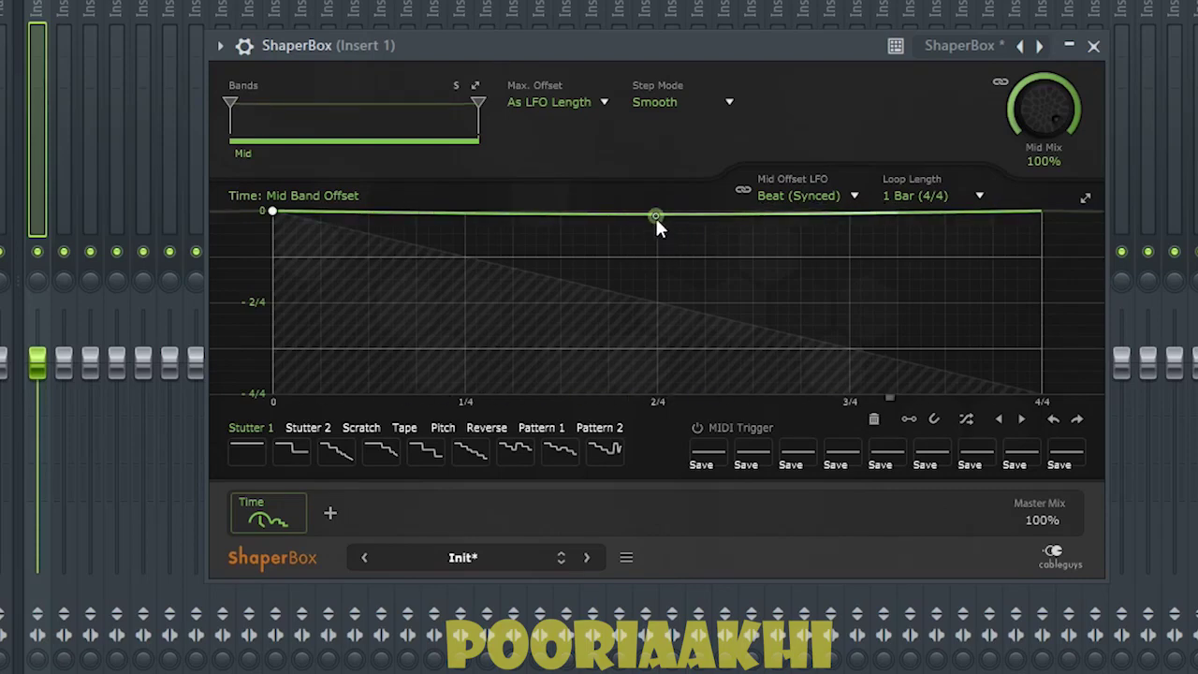
{"action": "left_click_drag", "start_coordinate": [657, 217], "coordinate": [651, 334]}
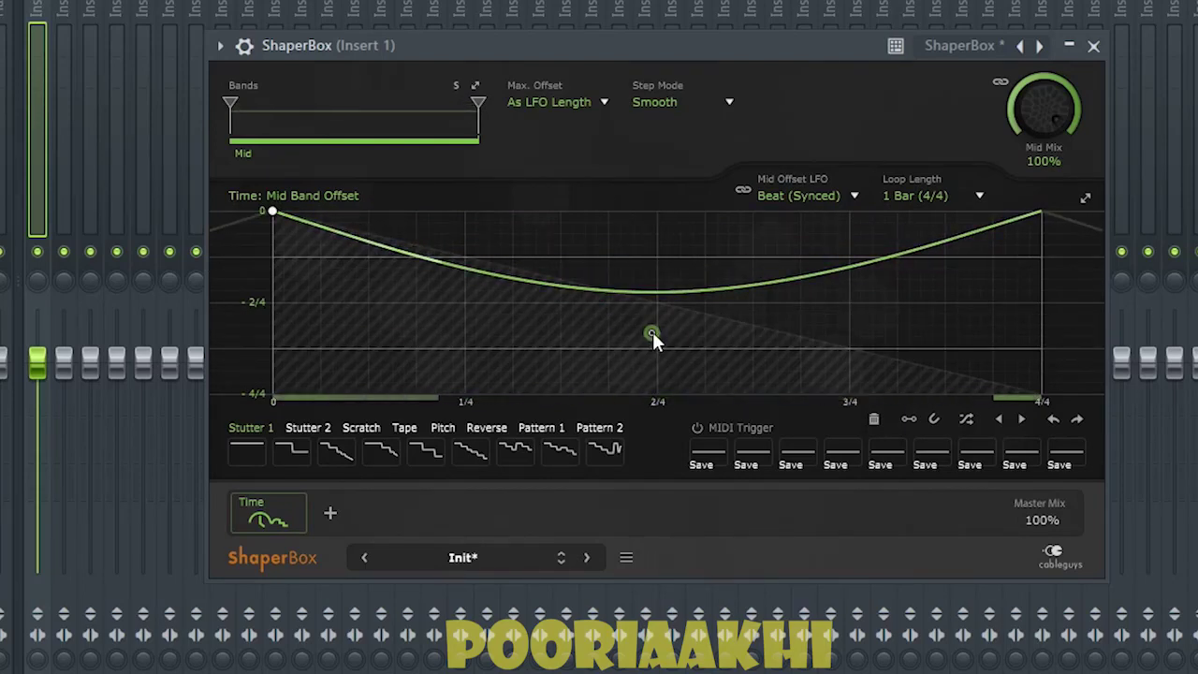
{"action": "left_click", "coordinate": [652, 332]}
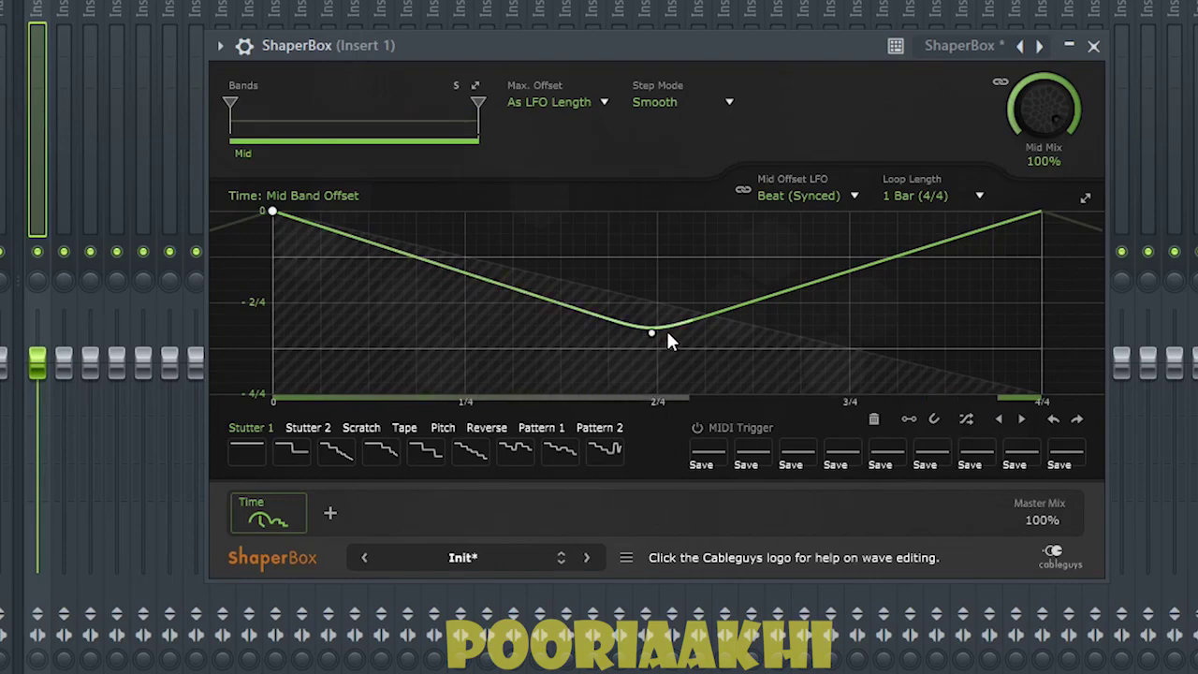
{"action": "left_click_drag", "start_coordinate": [651, 333], "coordinate": [654, 351]}
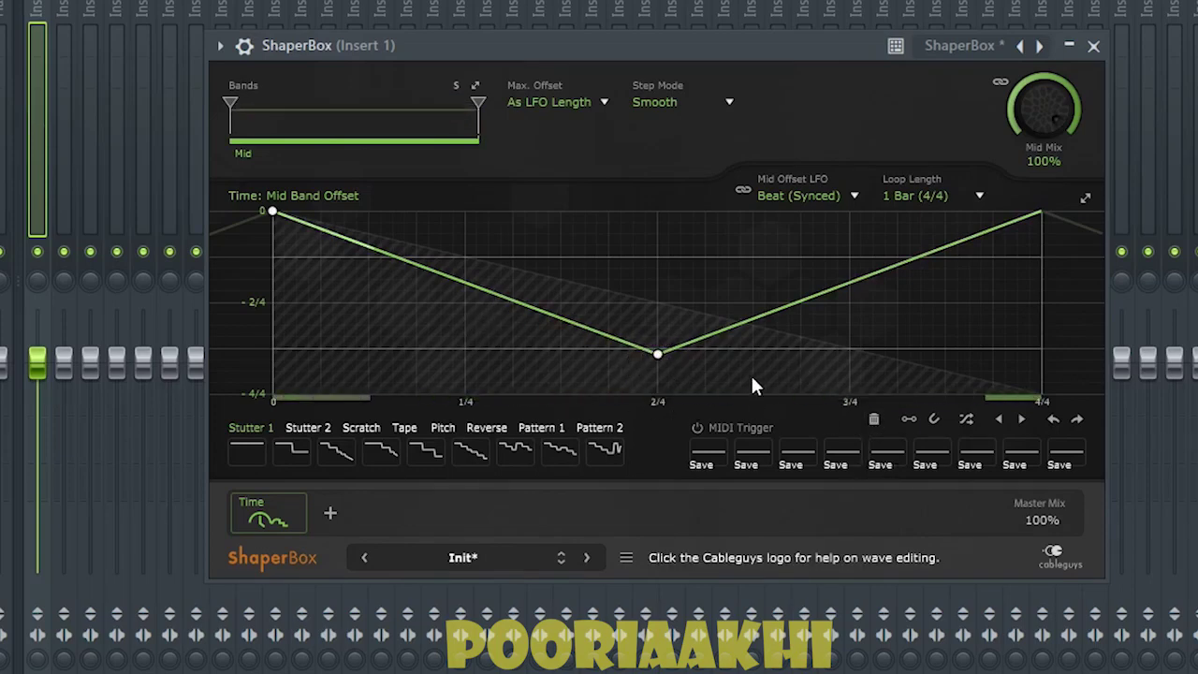
{"action": "left_click_drag", "start_coordinate": [657, 353], "coordinate": [658, 393]}
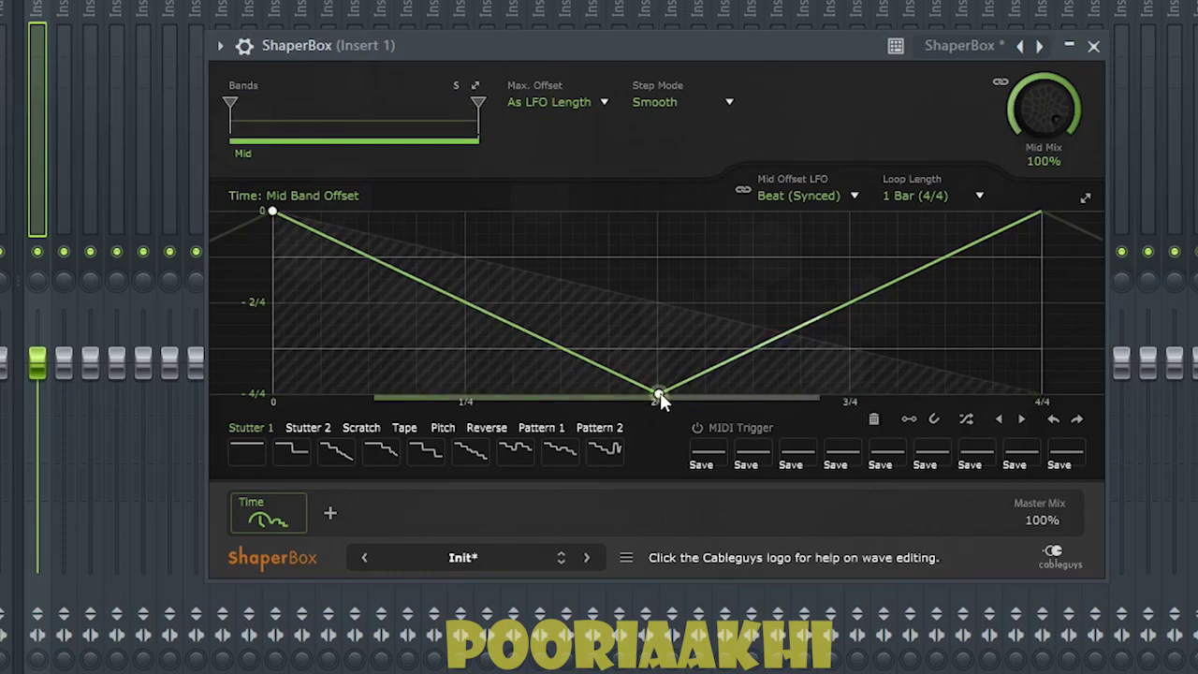
{"action": "left_click_drag", "start_coordinate": [659, 394], "coordinate": [659, 394]}
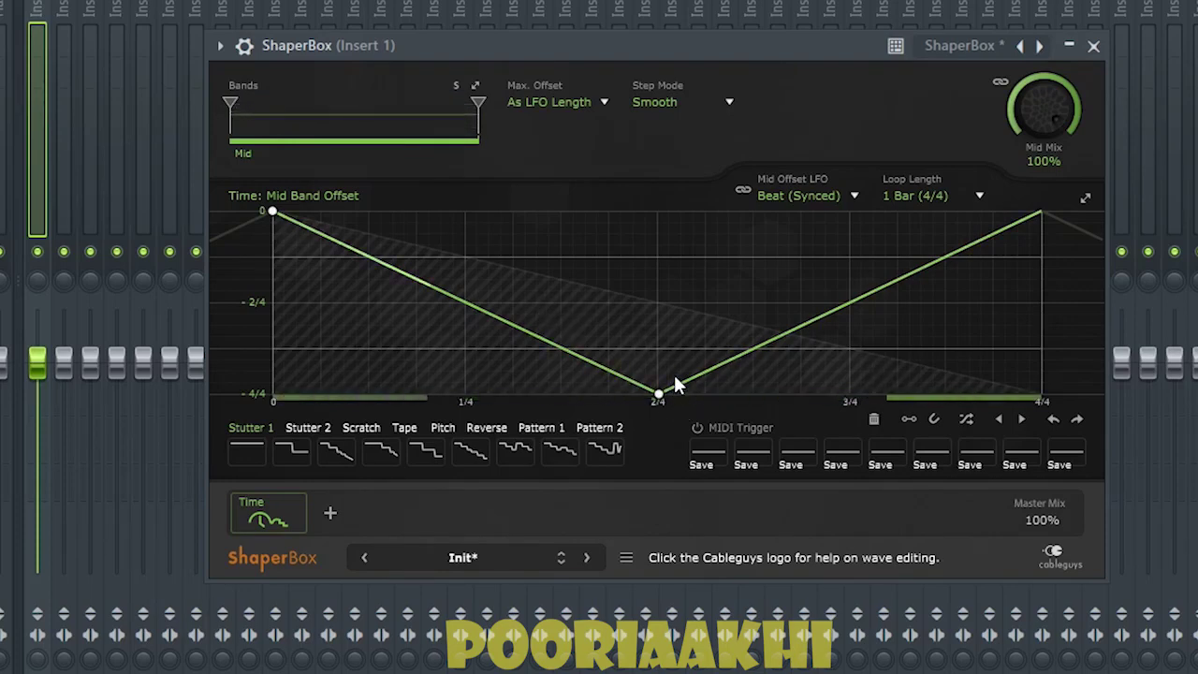
Step: Enlarge the wave editor and try the V curve's middle point at offsets of about -2/4 and -4/4
{"action": "left_click_drag", "start_coordinate": [660, 392], "coordinate": [659, 305]}
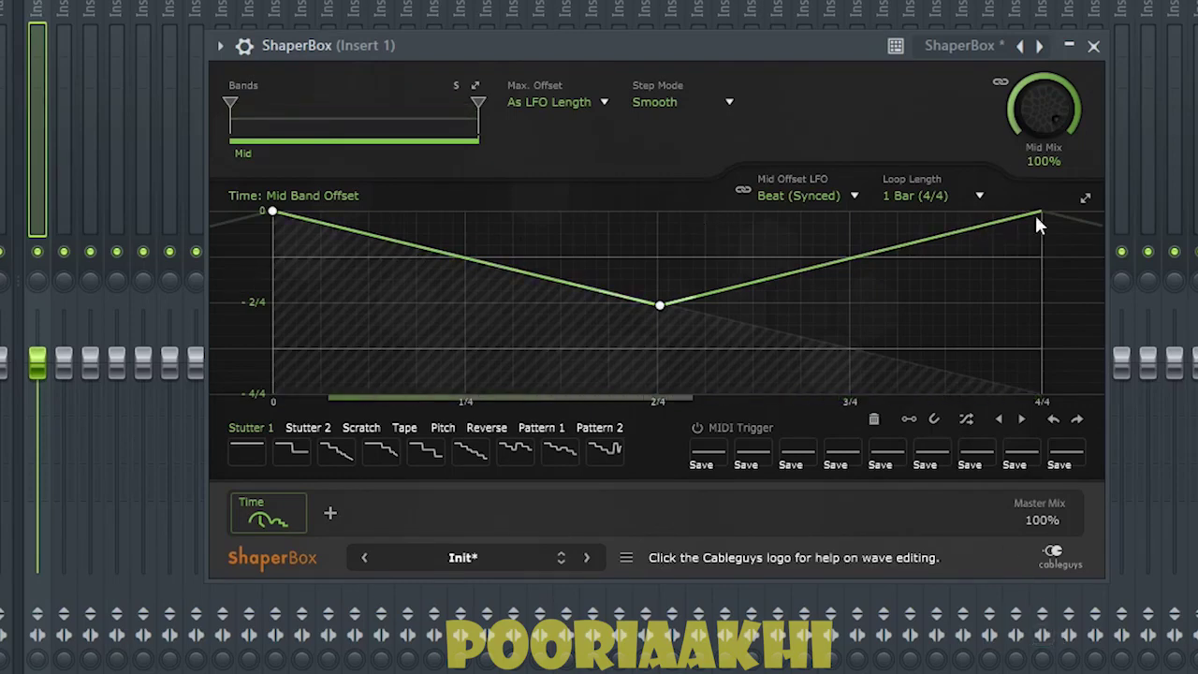
{"action": "left_click", "coordinate": [1086, 198]}
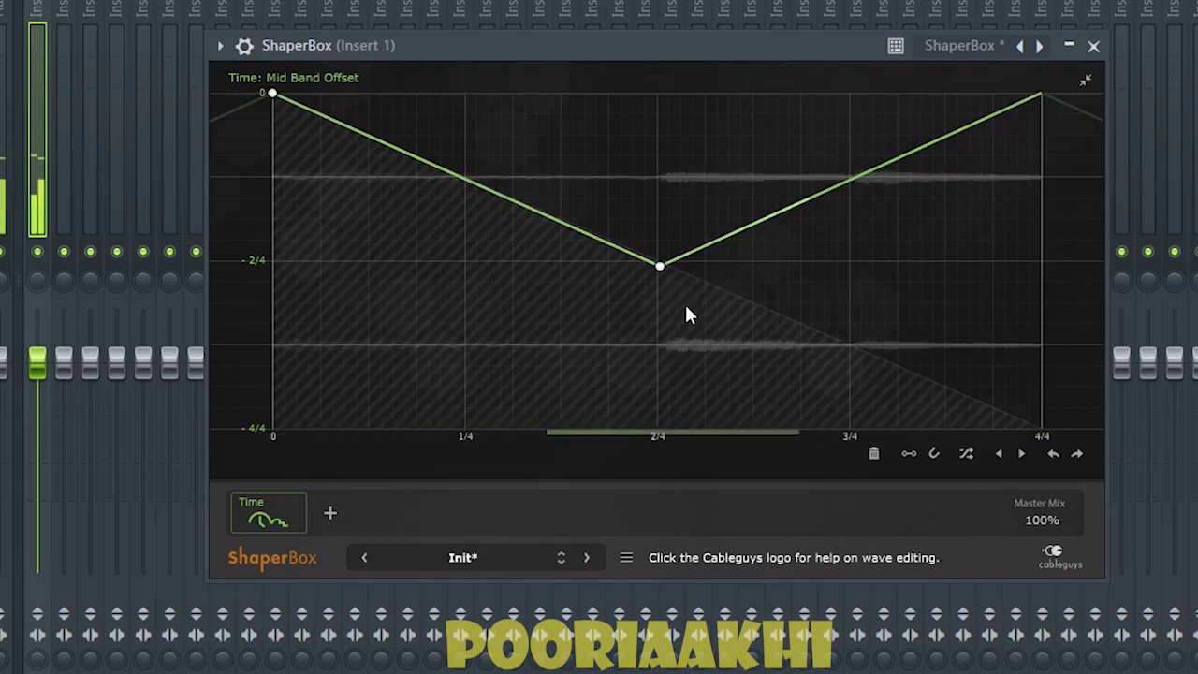
{"action": "left_click_drag", "start_coordinate": [659, 265], "coordinate": [655, 268]}
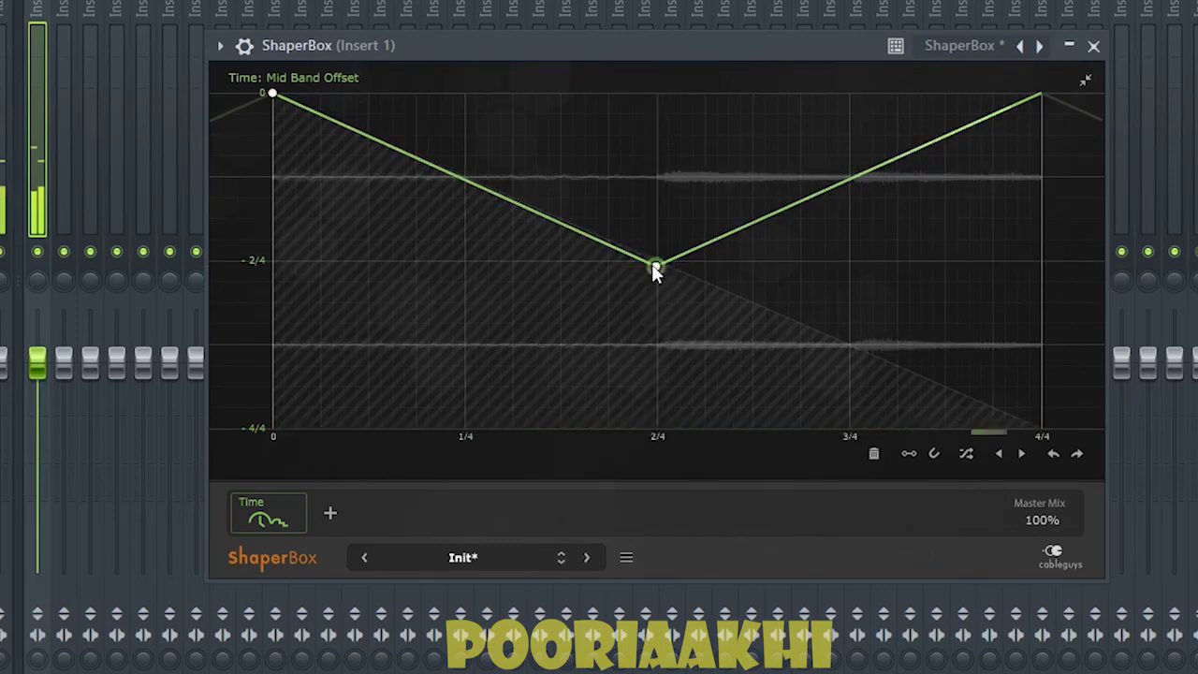
{"action": "left_click_drag", "start_coordinate": [653, 259], "coordinate": [657, 430]}
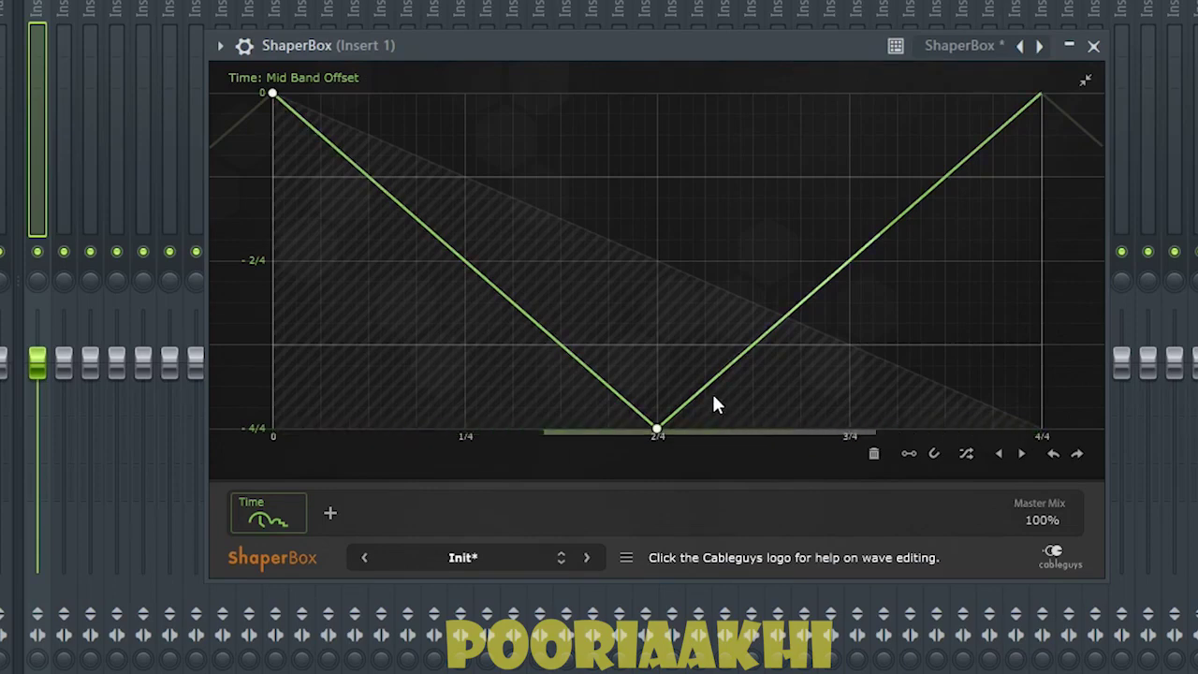
Step: Replace the middle point with a hard point at 4/4 of the bar and test it at offsets of -4/4, about -3/4 and about -2/4
{"action": "right_click", "coordinate": [657, 430]}
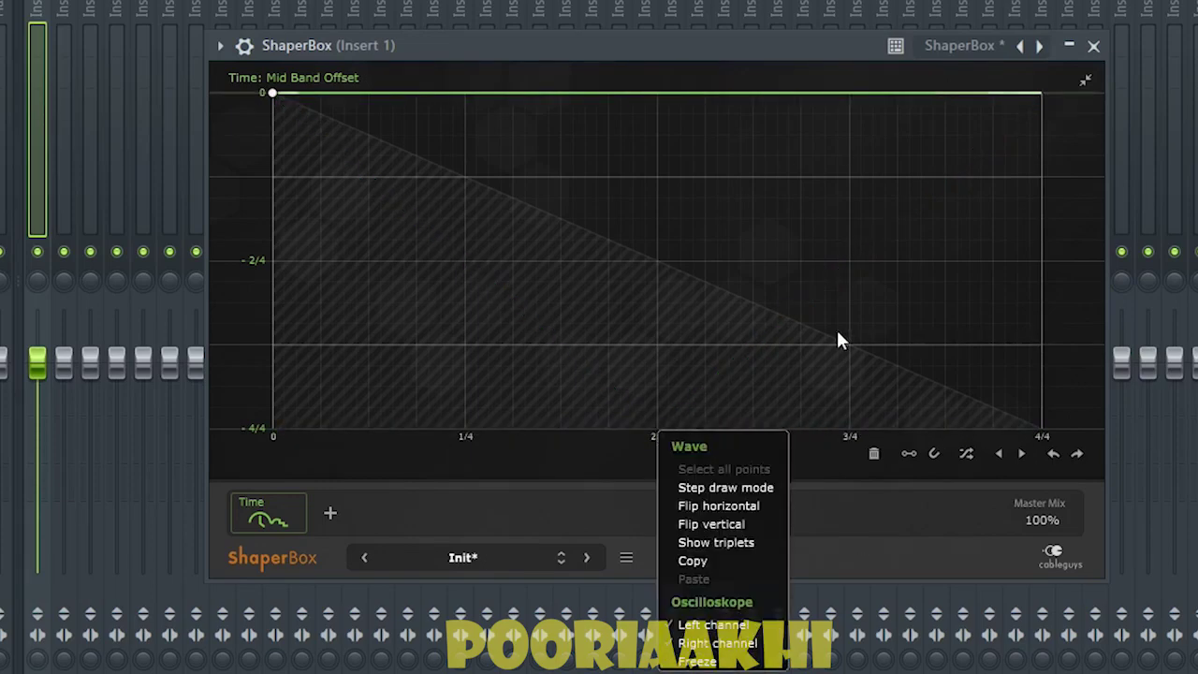
{"action": "left_click", "coordinate": [1037, 143]}
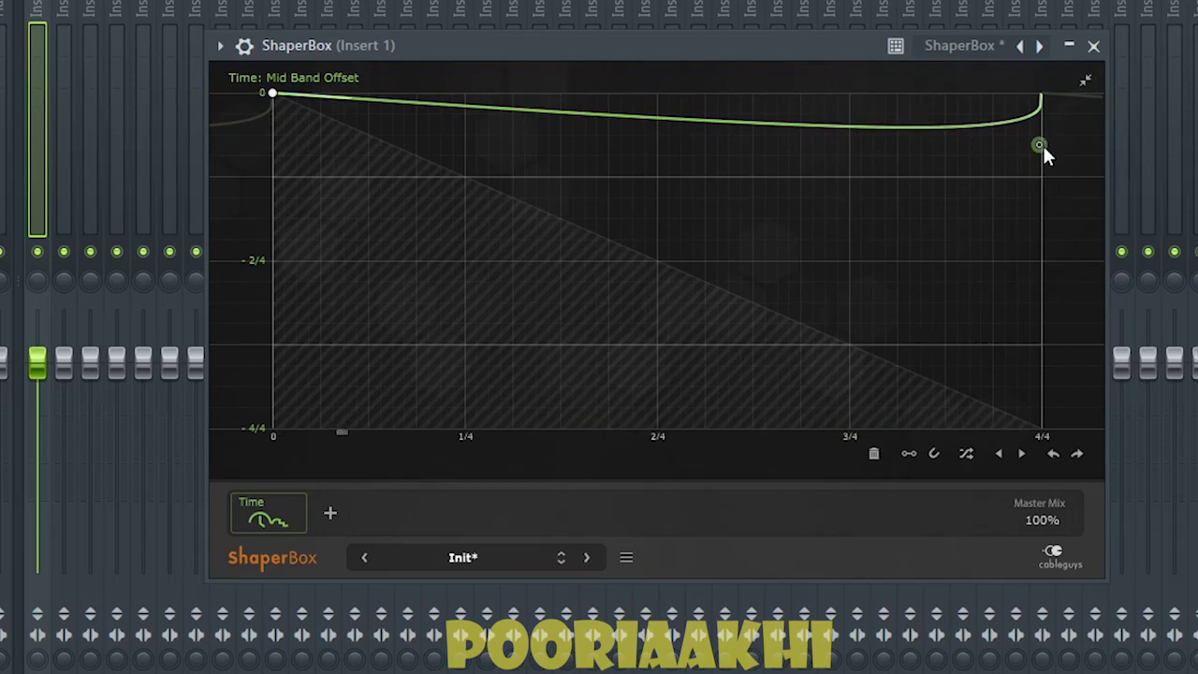
{"action": "left_click", "coordinate": [1042, 146]}
{"action": "left_click_drag", "start_coordinate": [1040, 145], "coordinate": [1041, 428]}
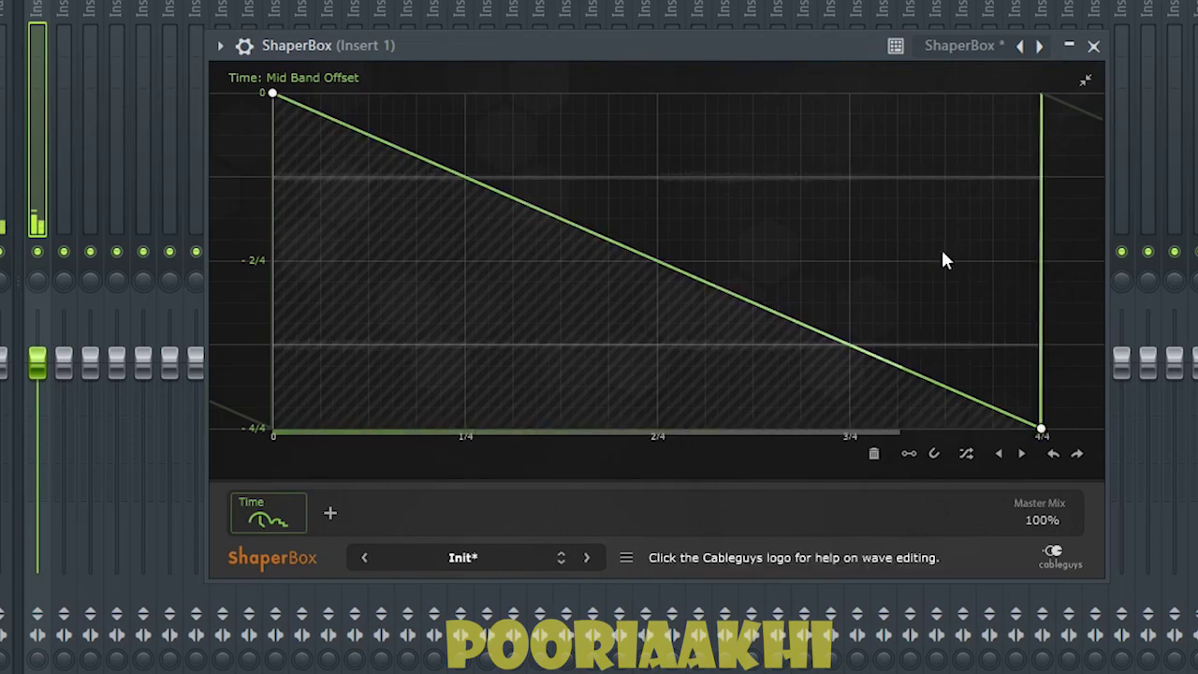
{"action": "left_click_drag", "start_coordinate": [1040, 429], "coordinate": [1041, 348]}
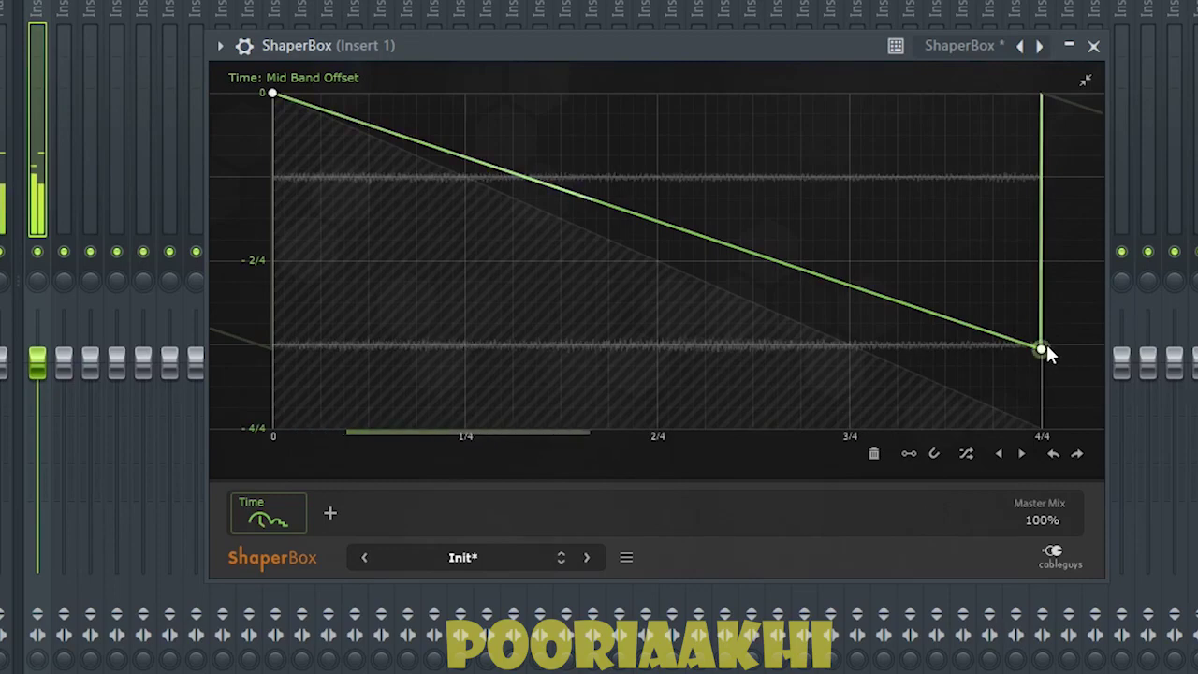
{"action": "left_click_drag", "start_coordinate": [1040, 349], "coordinate": [1043, 265]}
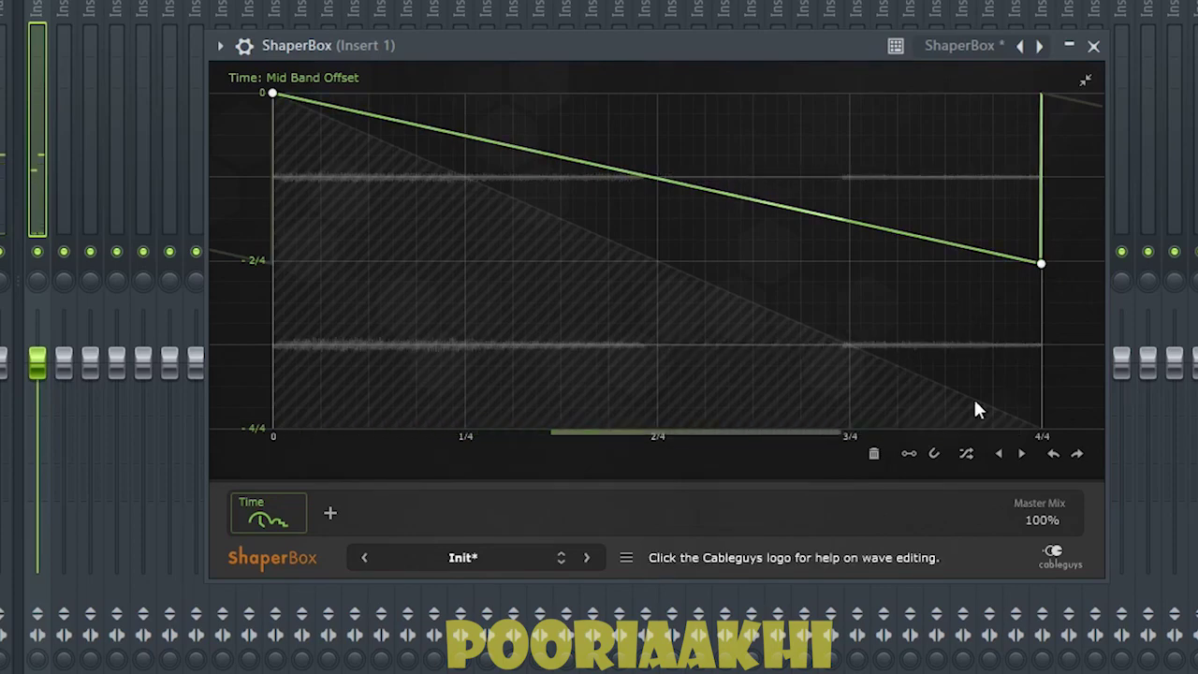
Step: Reshape the offset curve to rise from -4/4 at the bar's start to 0 at its end, with a soft point just after the start
{"action": "left_click_drag", "start_coordinate": [1041, 264], "coordinate": [1040, 92]}
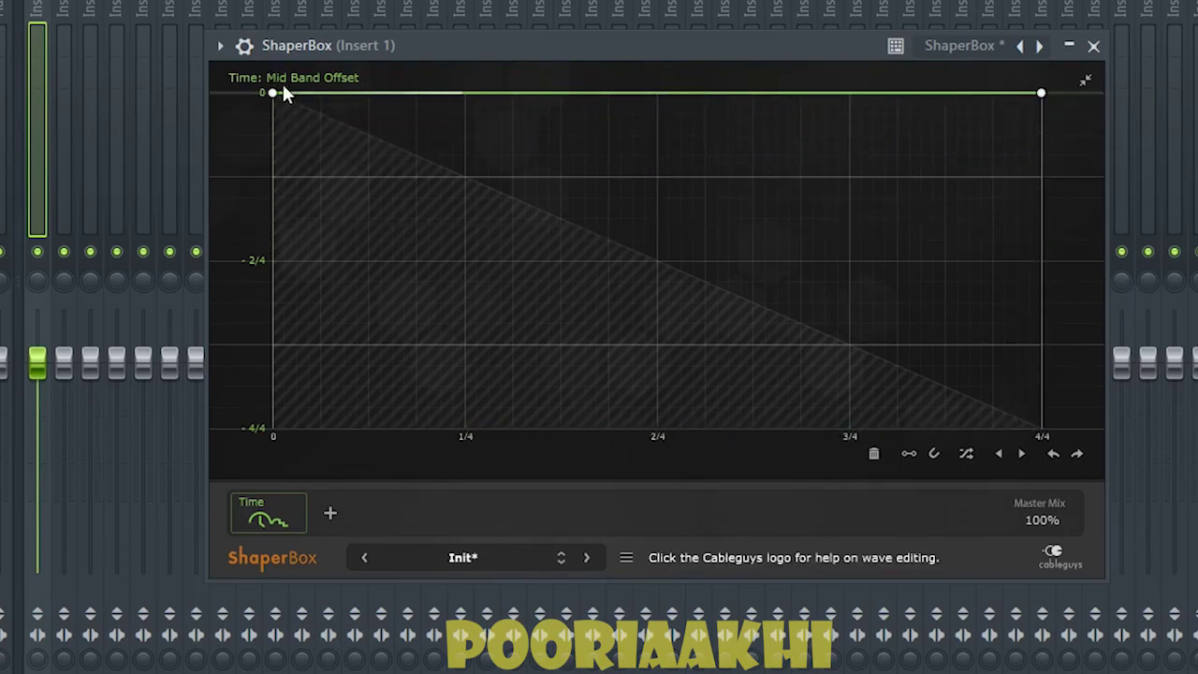
{"action": "left_click_drag", "start_coordinate": [282, 87], "coordinate": [273, 428]}
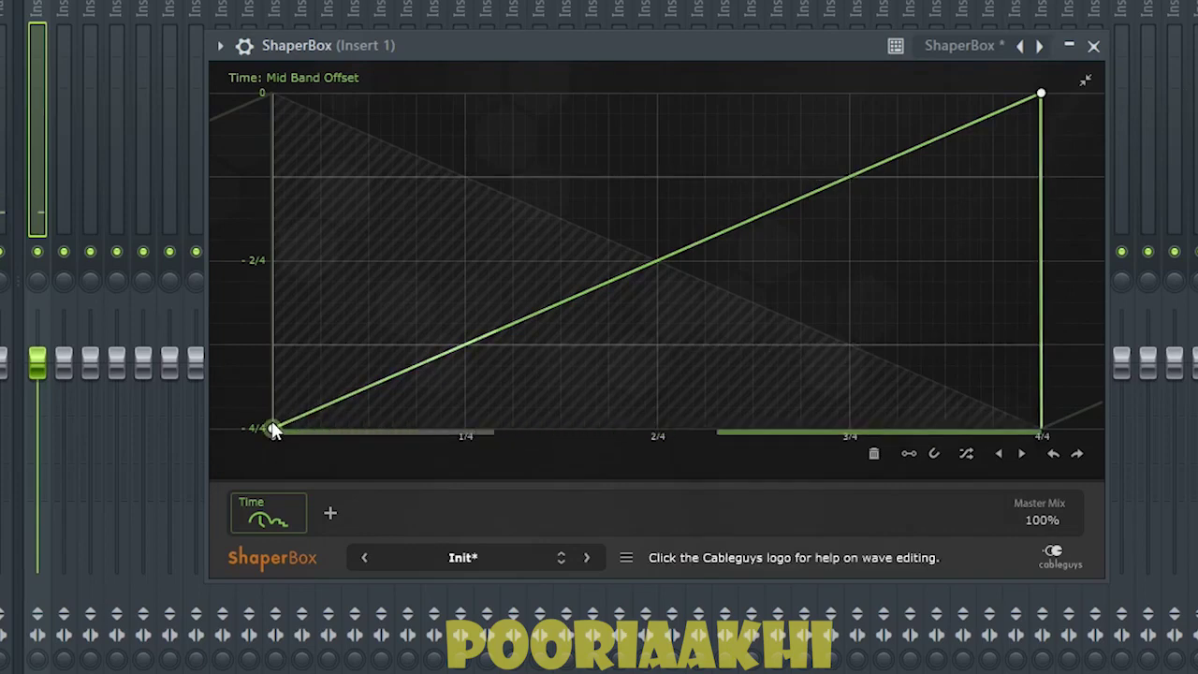
{"action": "left_click_drag", "start_coordinate": [272, 428], "coordinate": [305, 427]}
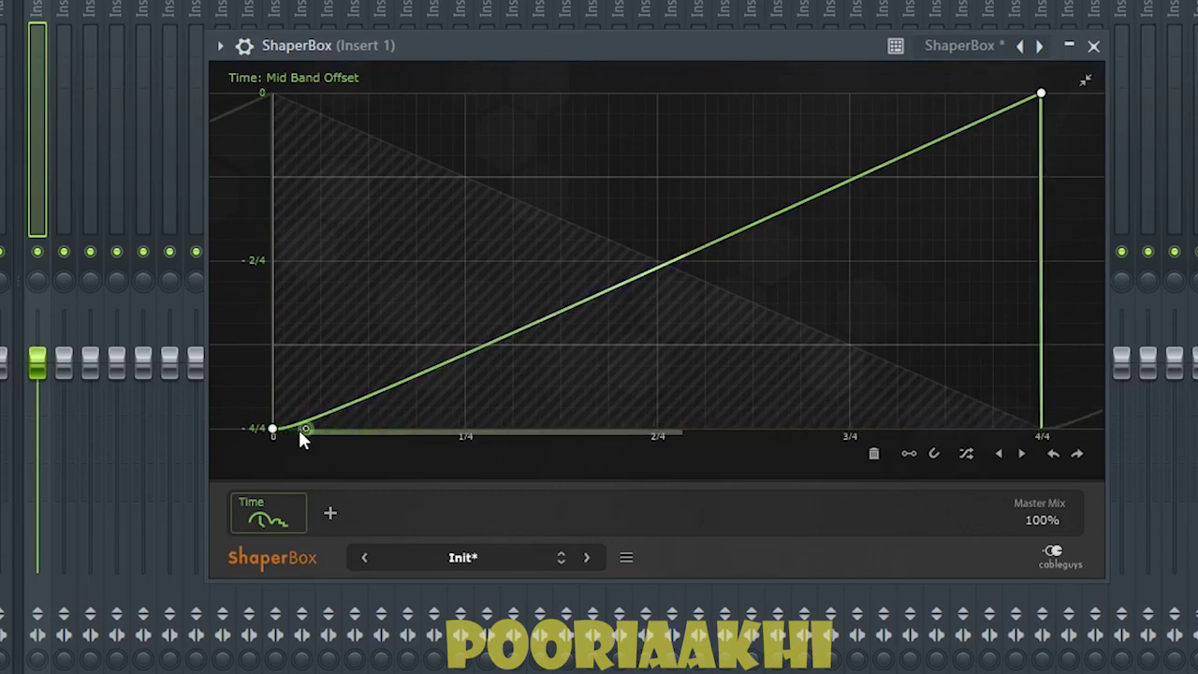
Step: Test the offset curve's start point at about -2/4, -3/4 and -4/4, then return the wave editor to its normal size
{"action": "left_click_drag", "start_coordinate": [305, 427], "coordinate": [272, 263]}
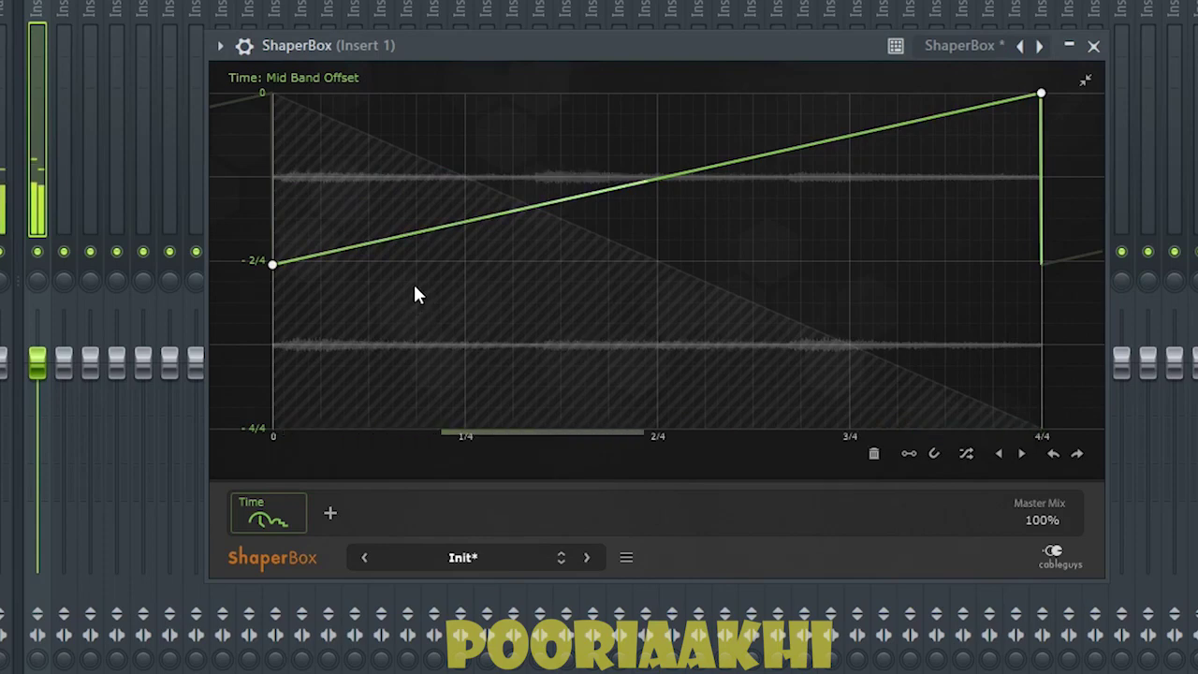
{"action": "left_click_drag", "start_coordinate": [273, 264], "coordinate": [272, 351]}
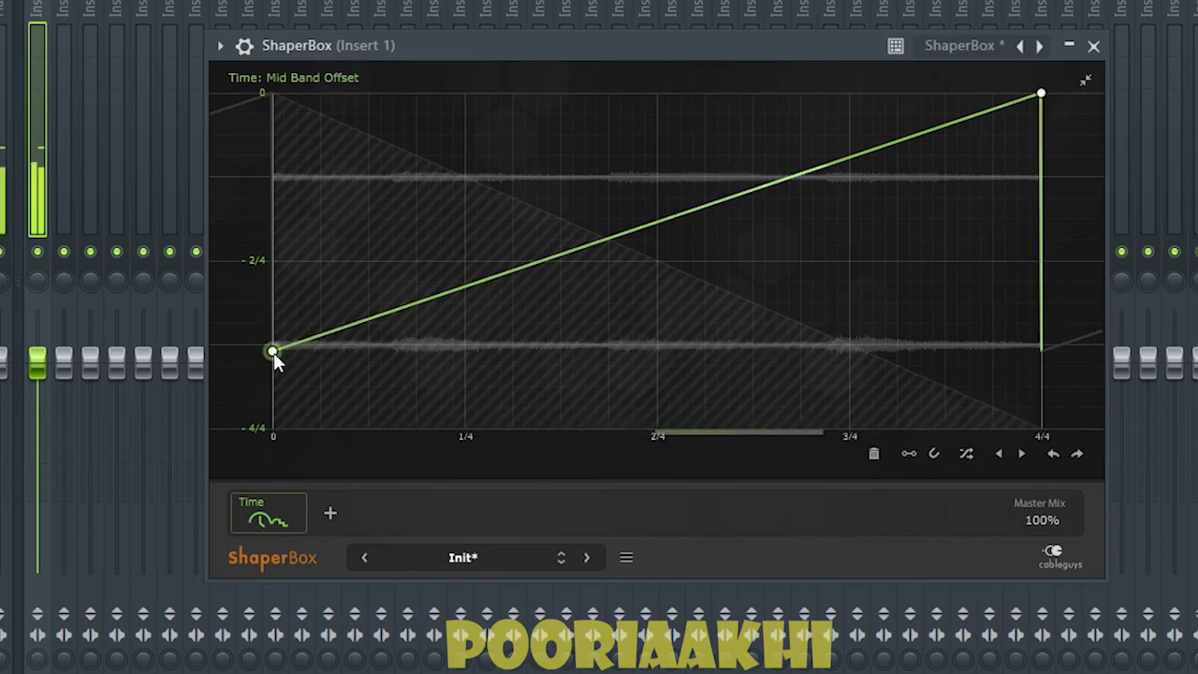
{"action": "left_click_drag", "start_coordinate": [273, 352], "coordinate": [273, 427]}
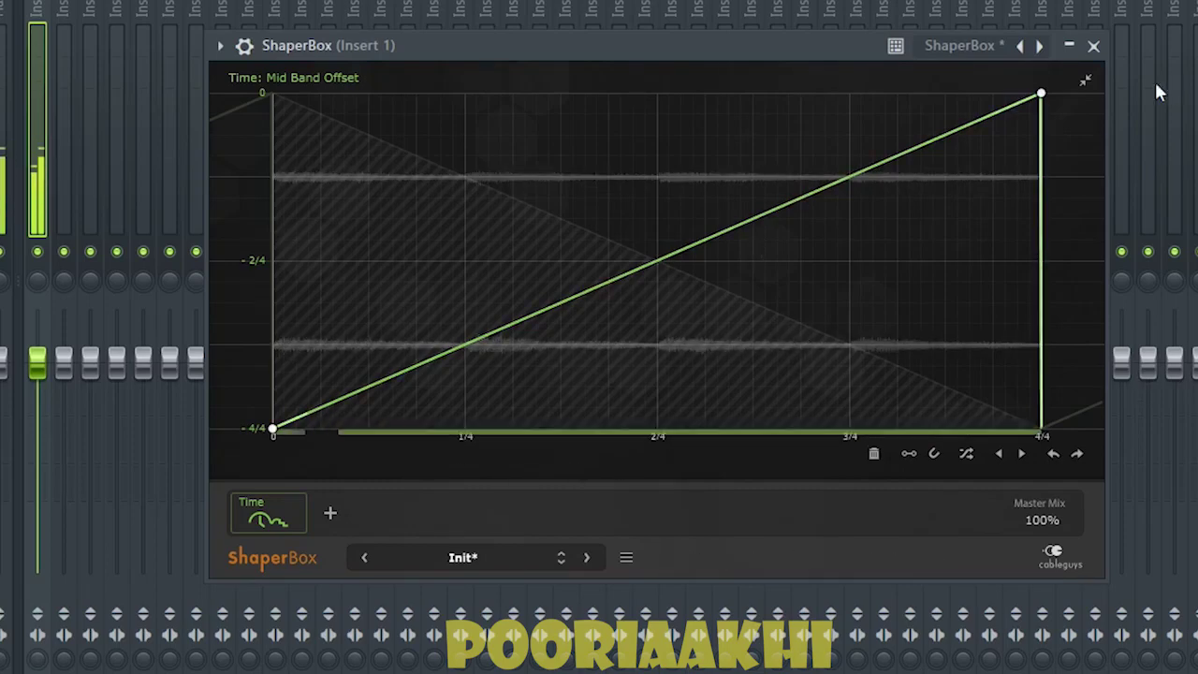
{"action": "left_click", "coordinate": [1085, 81]}
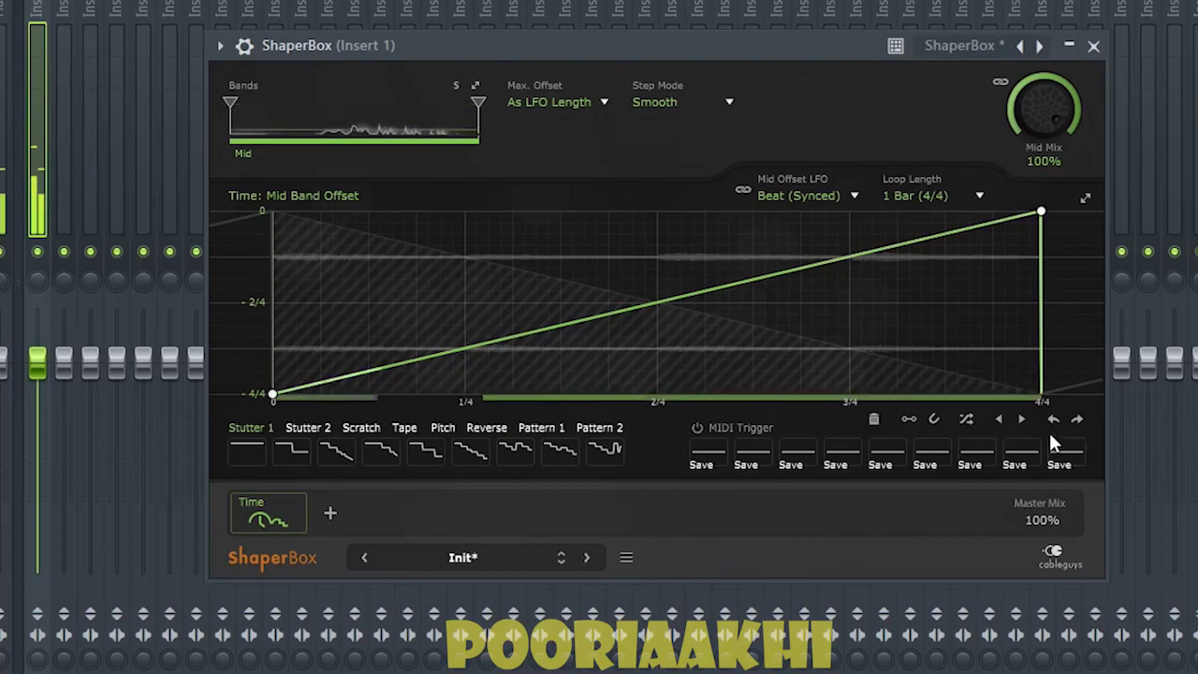
Step: Try maximum offsets of 1 Bar and 8 Bars, settle on 2 Bars, and raise the curve's start point to about -6/4
{"action": "left_click", "coordinate": [706, 103]}
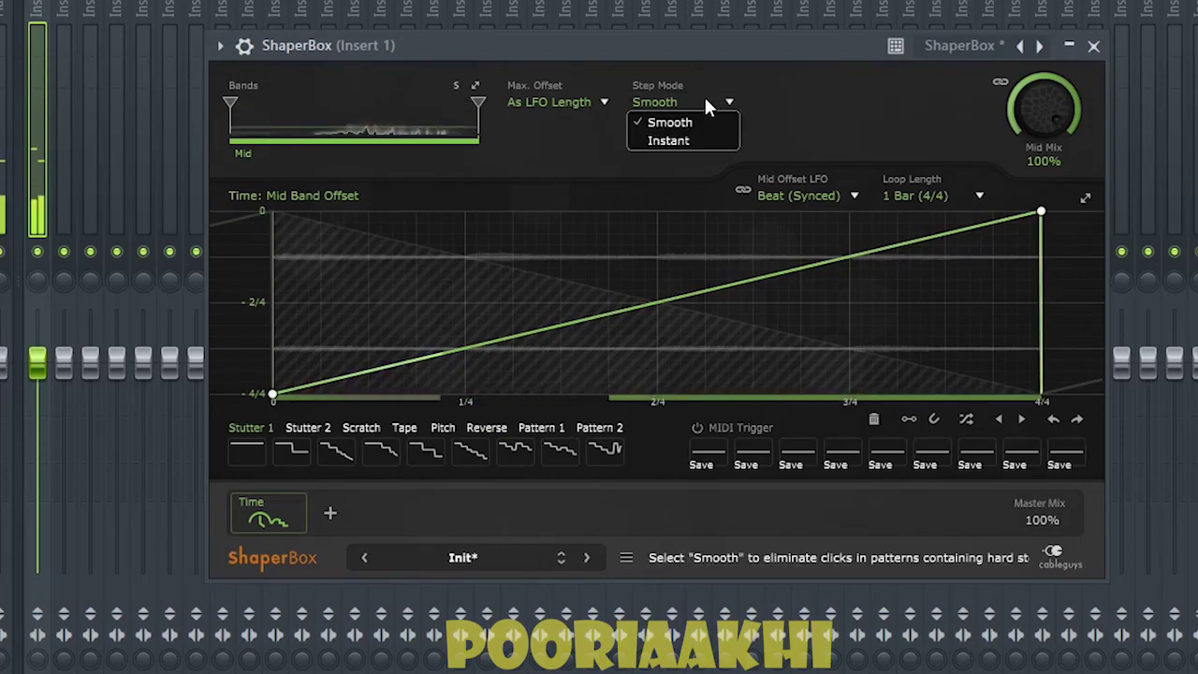
{"action": "left_click", "coordinate": [705, 102]}
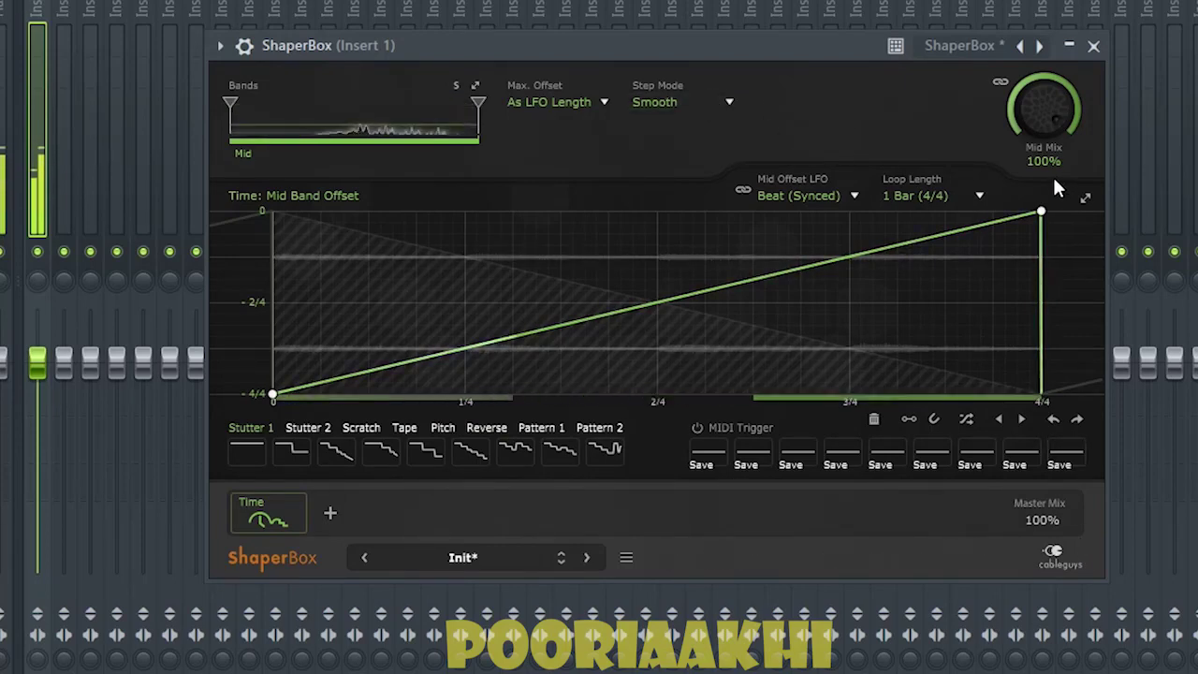
{"action": "left_click", "coordinate": [567, 95]}
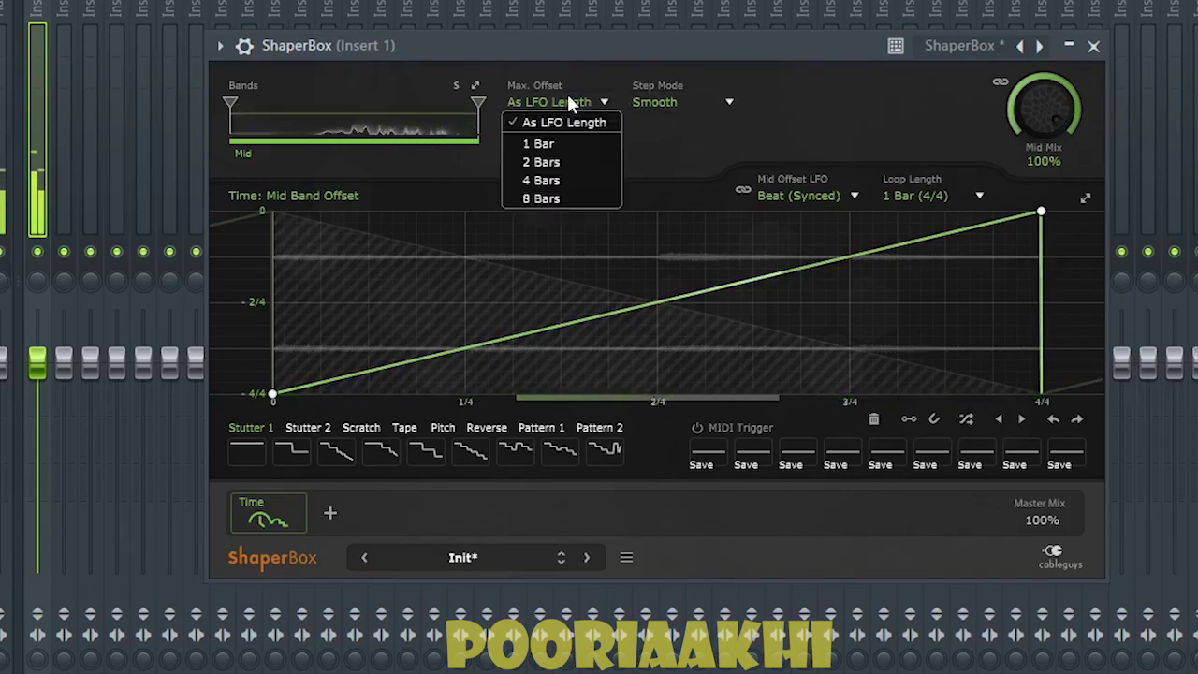
{"action": "left_click", "coordinate": [568, 143]}
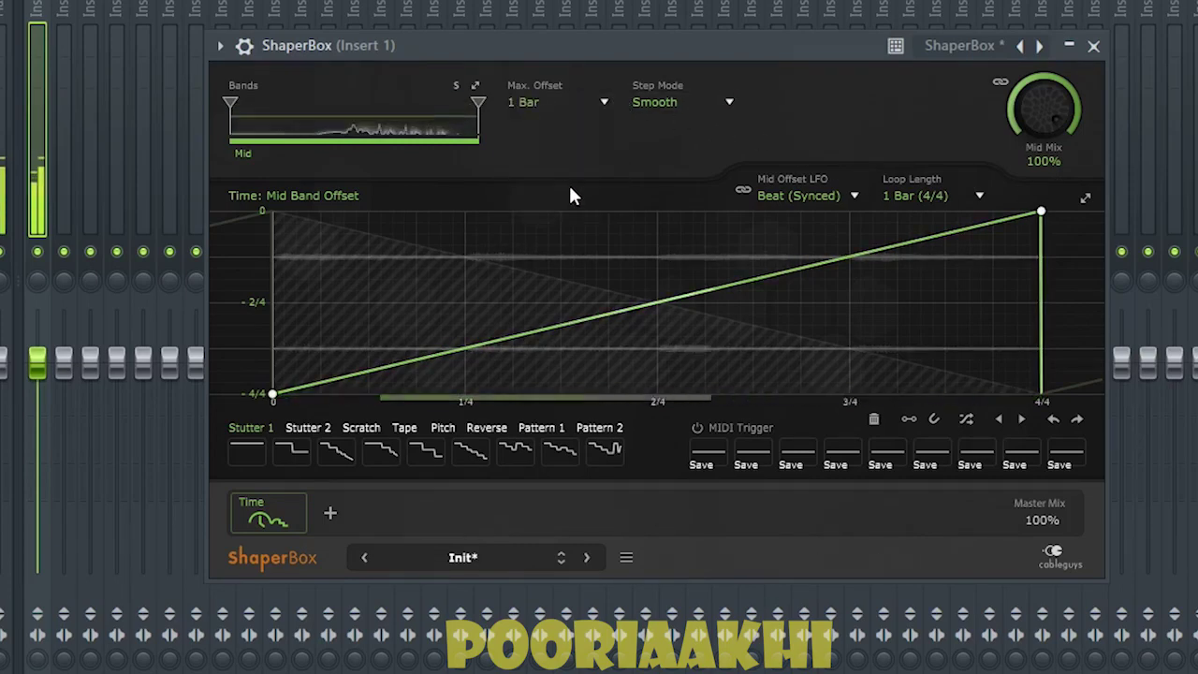
{"action": "left_click", "coordinate": [558, 95]}
{"action": "left_click", "coordinate": [556, 188]}
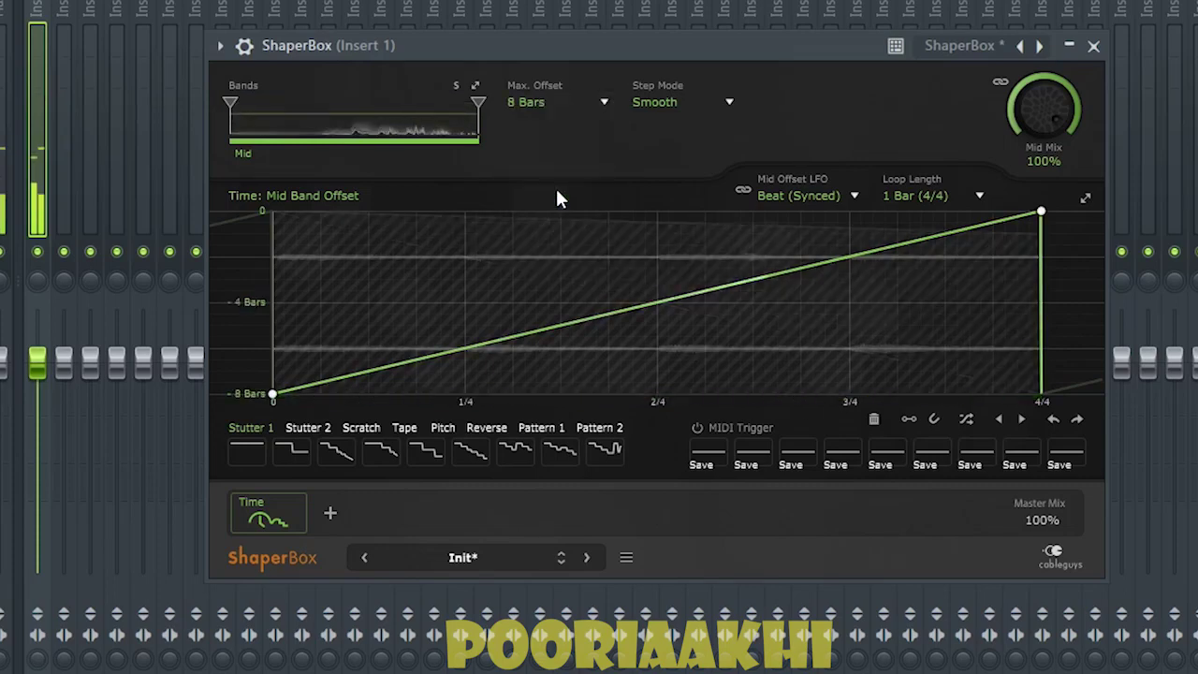
{"action": "left_click", "coordinate": [558, 97]}
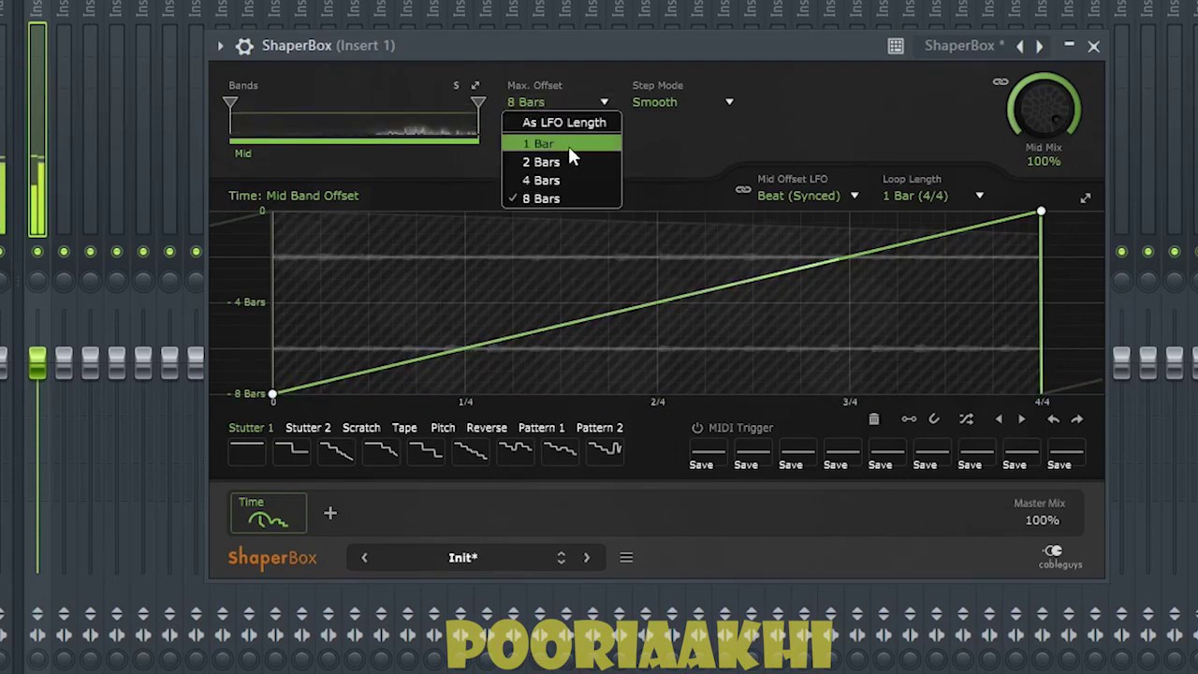
{"action": "left_click", "coordinate": [570, 161]}
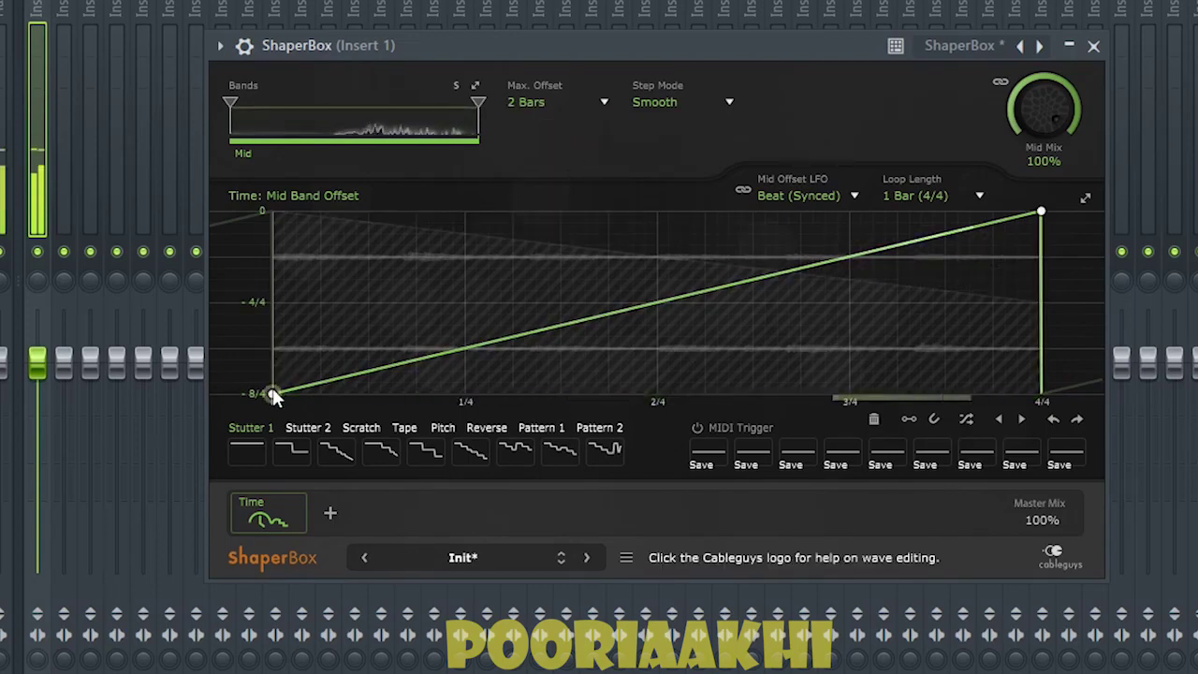
{"action": "left_click_drag", "start_coordinate": [272, 393], "coordinate": [272, 349]}
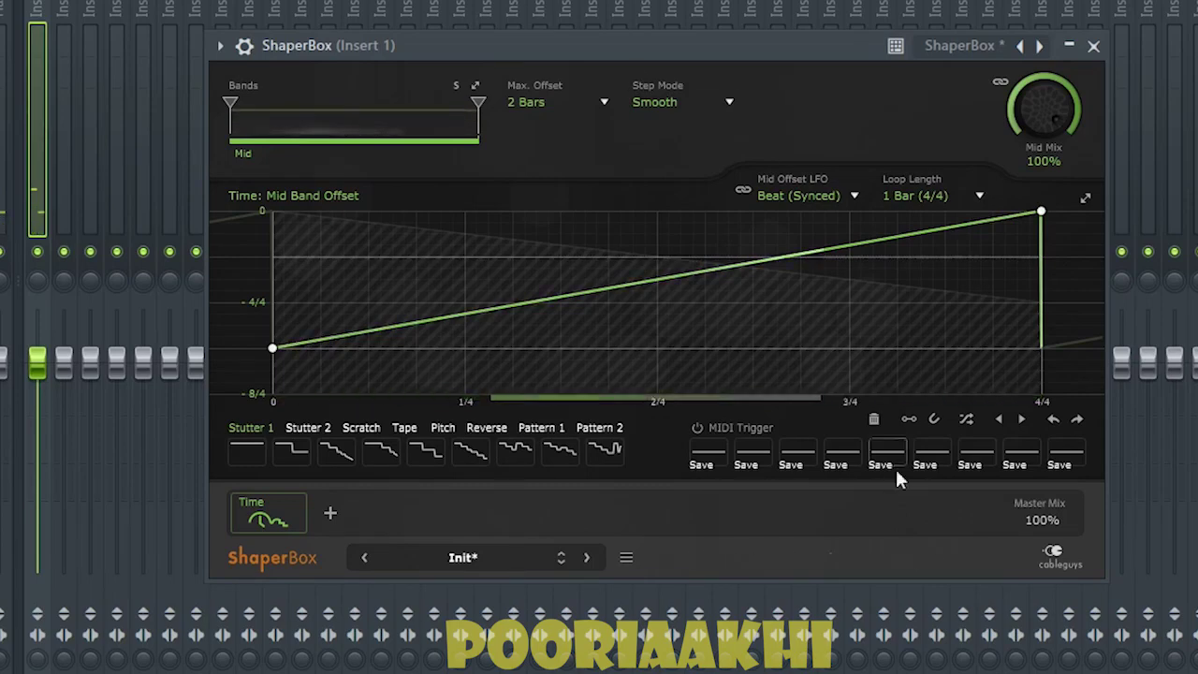
Step: Open ShaperBox's wrapper settings with the MIDI ports and add a MIDI Out channel to the channel rack
{"action": "left_click", "coordinate": [244, 45]}
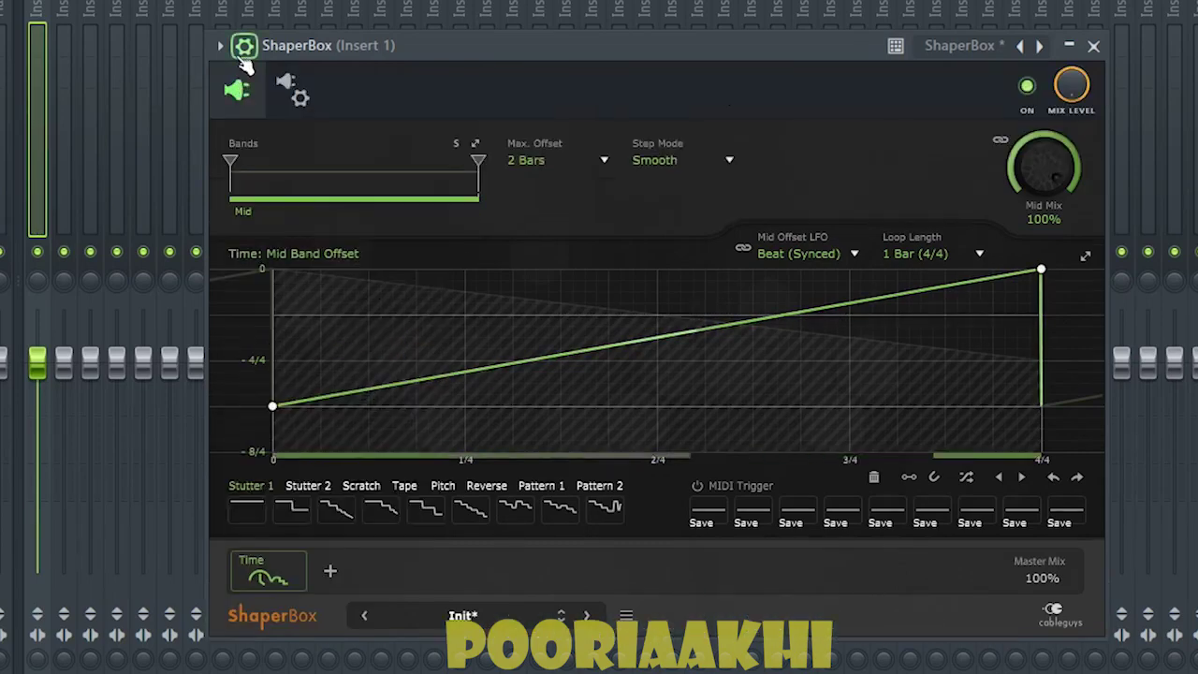
{"action": "left_click", "coordinate": [294, 90]}
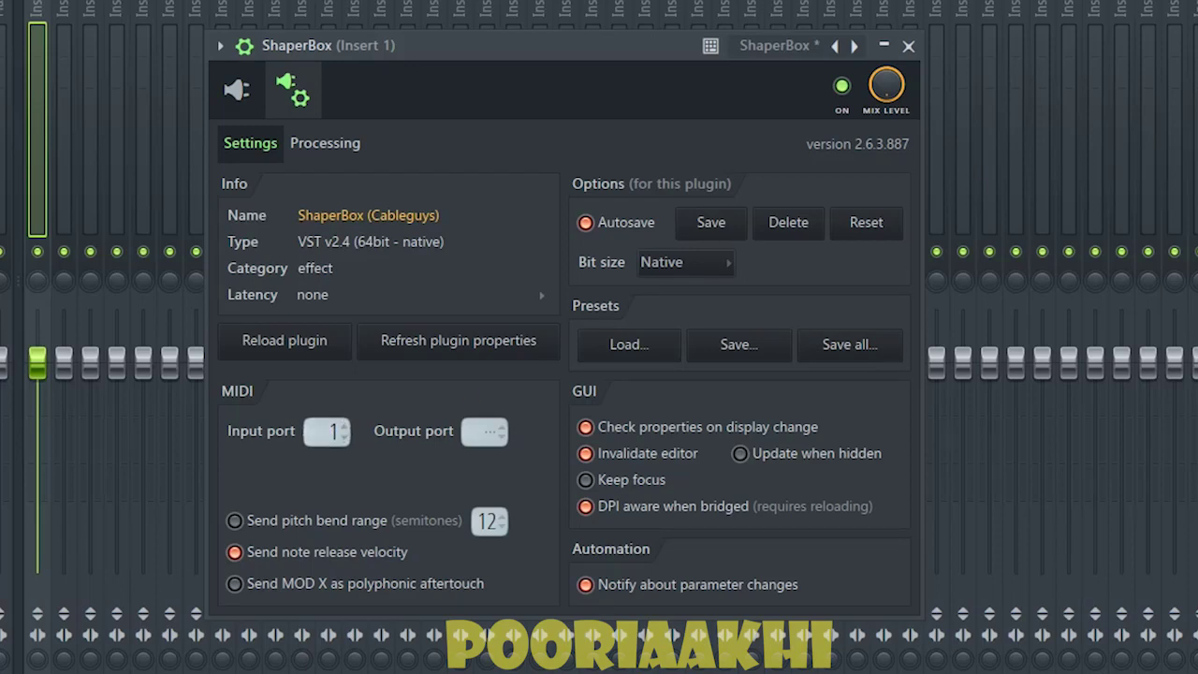
{"action": "key", "text": "F6"}
{"action": "left_click", "coordinate": [720, 182]}
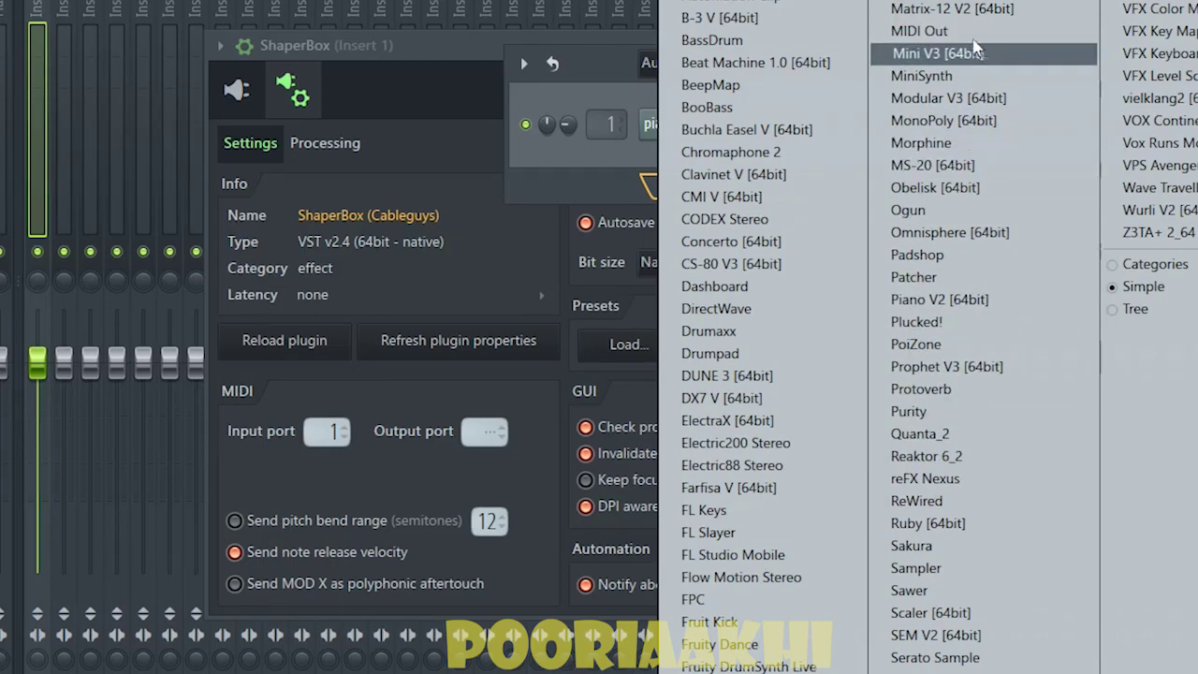
{"action": "left_click", "coordinate": [936, 31]}
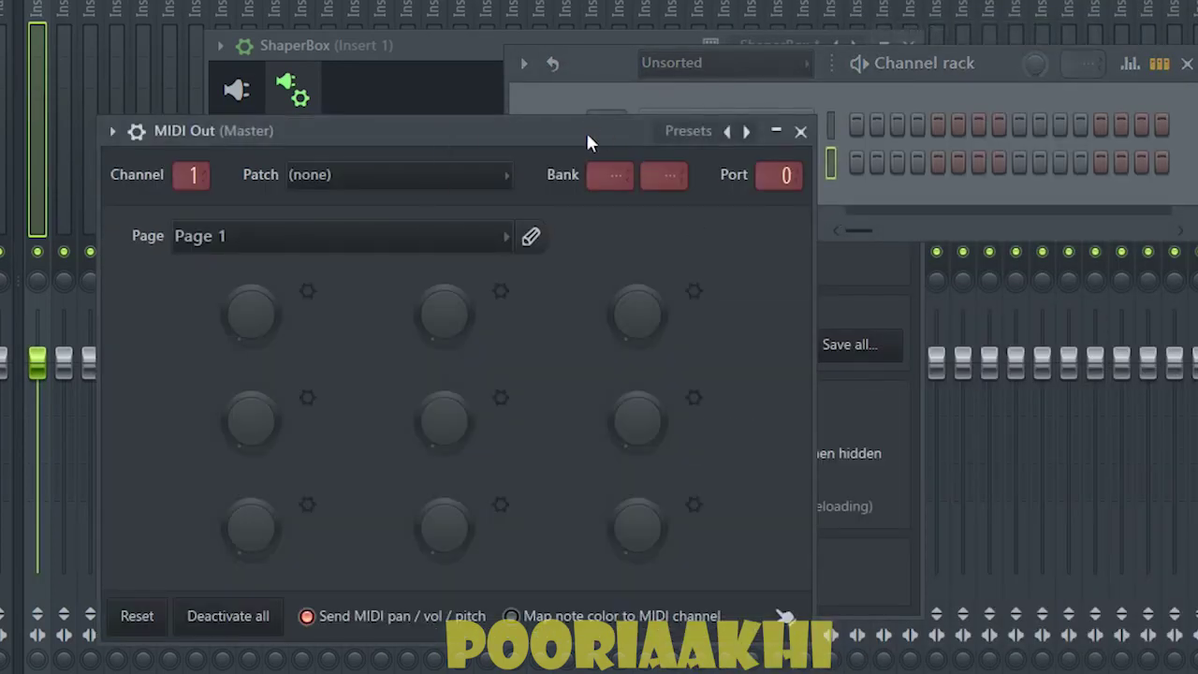
{"action": "left_click_drag", "start_coordinate": [587, 143], "coordinate": [1188, 129]}
Step: Delete the MIDI Out channel from the channel rack and return to ShaperBox's plugin interface
{"action": "left_click", "coordinate": [726, 161]}
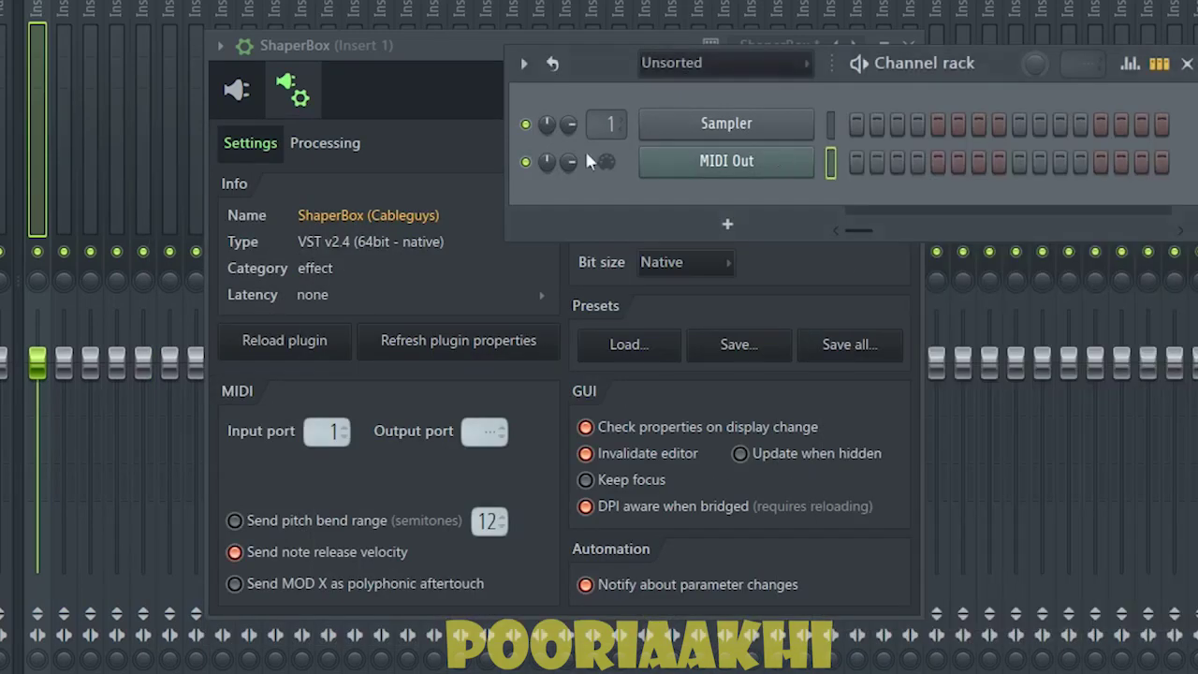
{"action": "right_click", "coordinate": [754, 173]}
{"action": "left_click", "coordinate": [860, 459]}
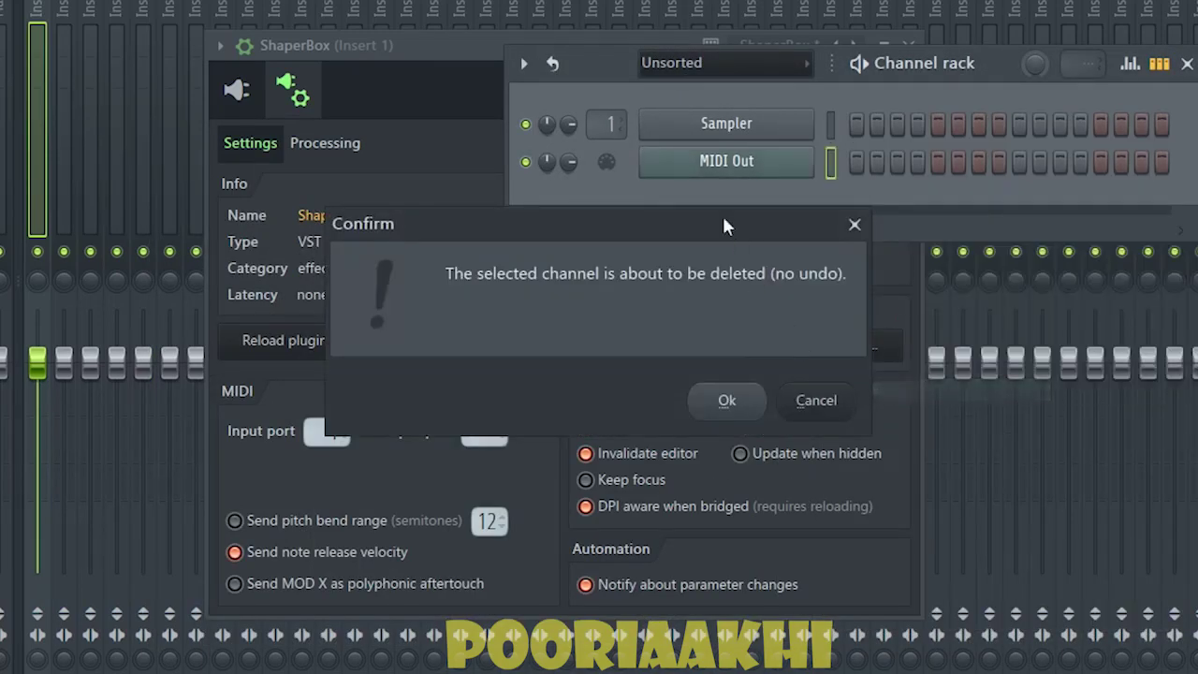
{"action": "left_click", "coordinate": [730, 400]}
{"action": "left_click", "coordinate": [245, 90]}
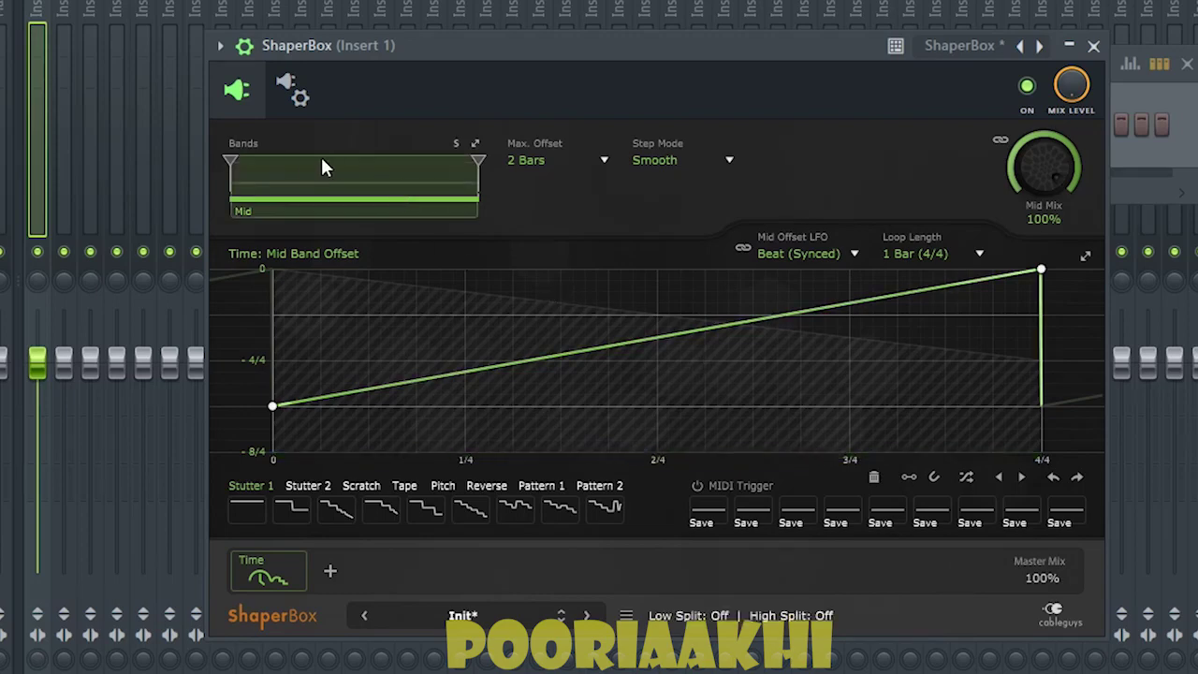
Step: Split off a low band at about 710 Hz and make the mid band's offset curve fall from 0 to -8/4
{"action": "left_click_drag", "start_coordinate": [233, 157], "coordinate": [362, 161]}
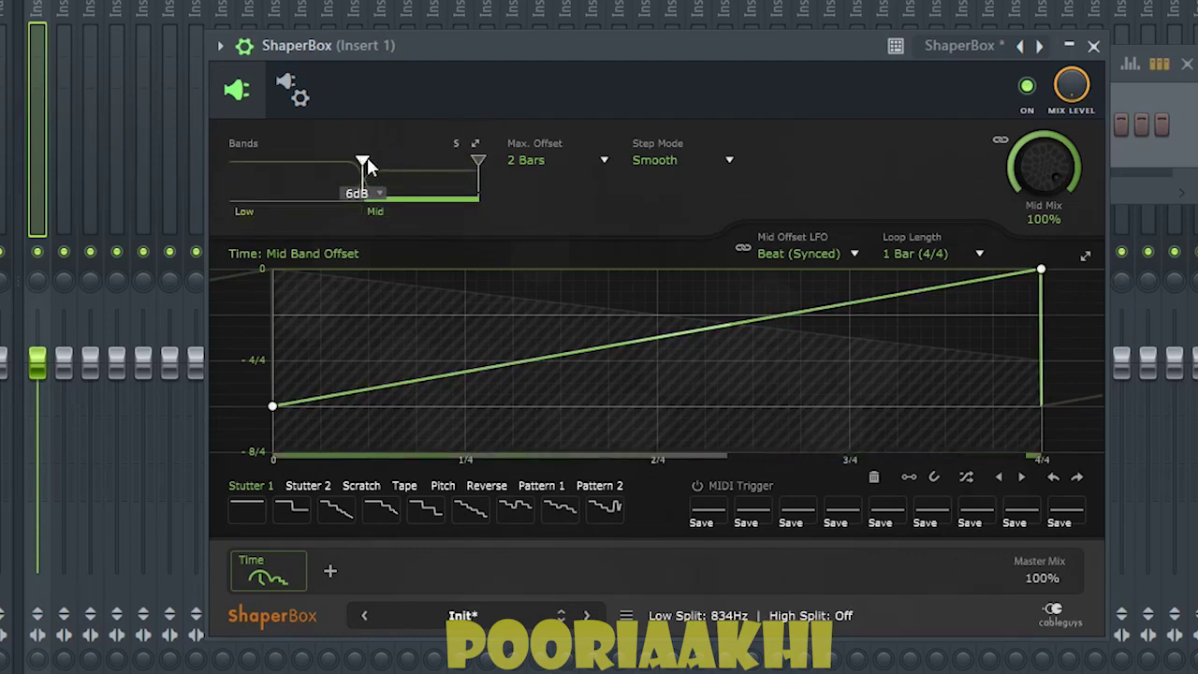
{"action": "left_click_drag", "start_coordinate": [363, 161], "coordinate": [355, 163]}
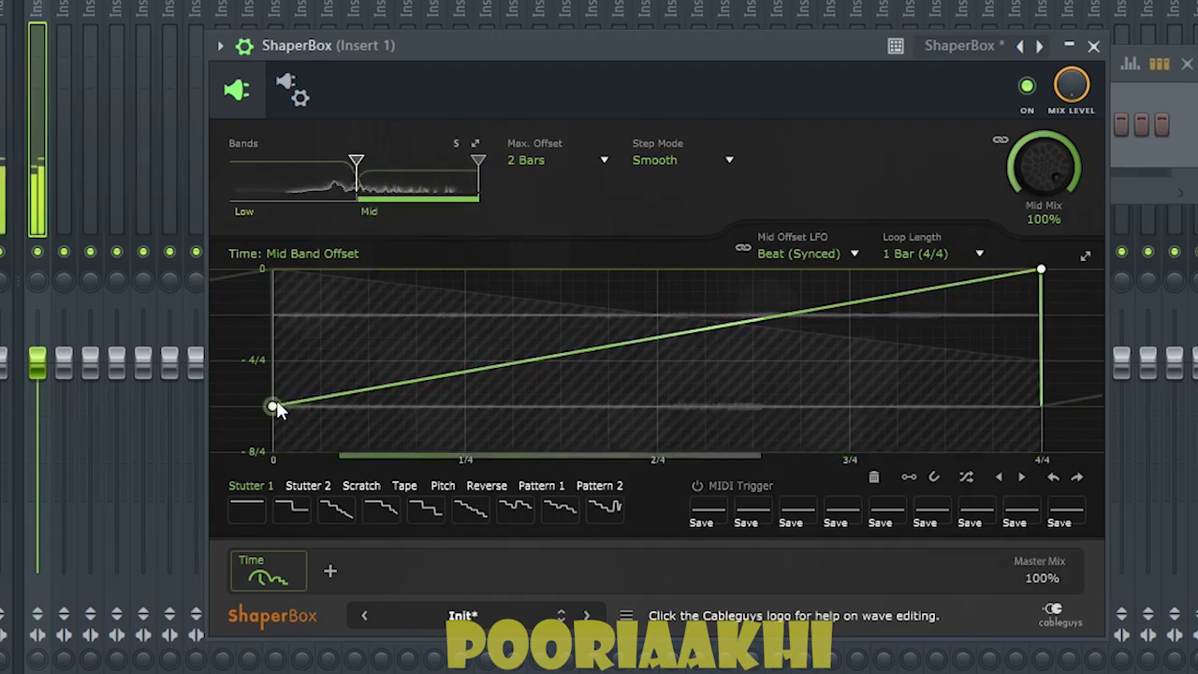
{"action": "left_click_drag", "start_coordinate": [272, 405], "coordinate": [273, 270]}
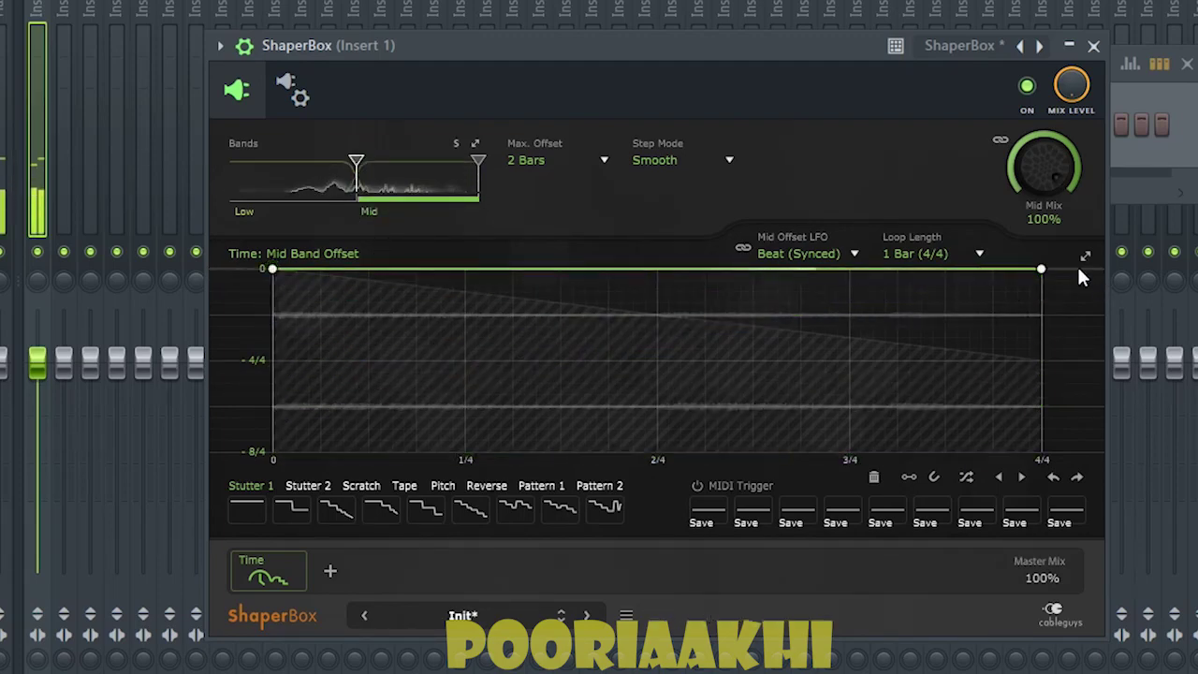
{"action": "left_click_drag", "start_coordinate": [1042, 271], "coordinate": [1039, 452]}
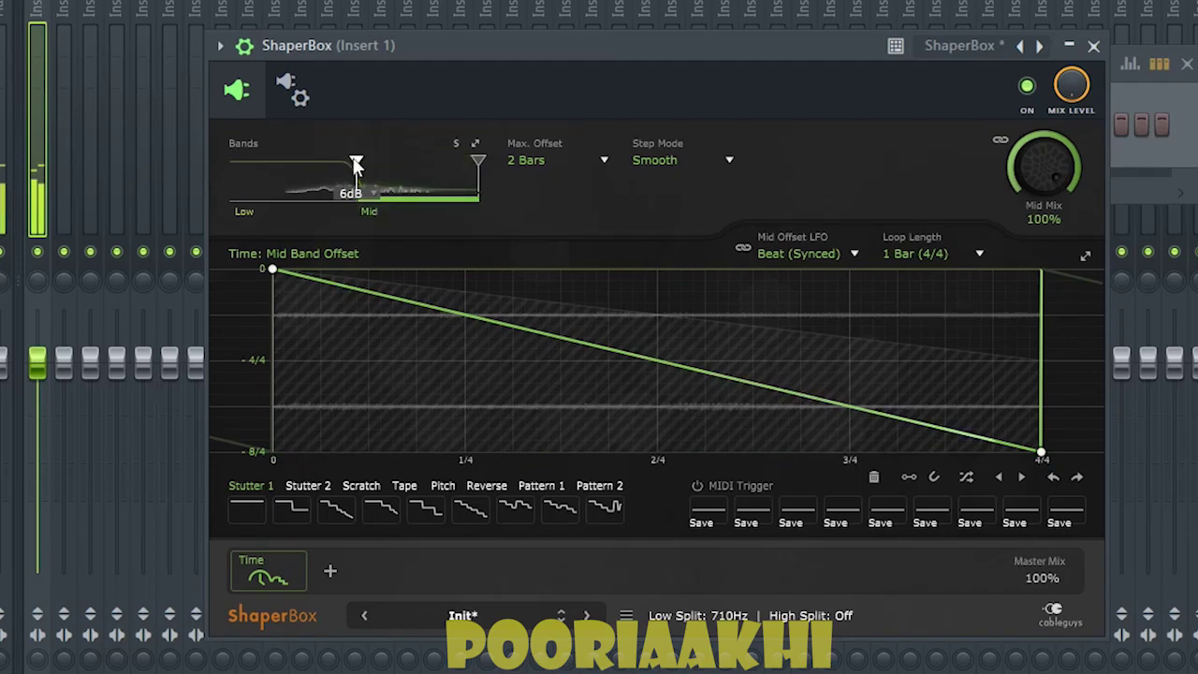
Step: Replace the low split with a high split at about 790 Hz and raise the mid curve's end point to about -2/4
{"action": "left_click_drag", "start_coordinate": [355, 163], "coordinate": [230, 163]}
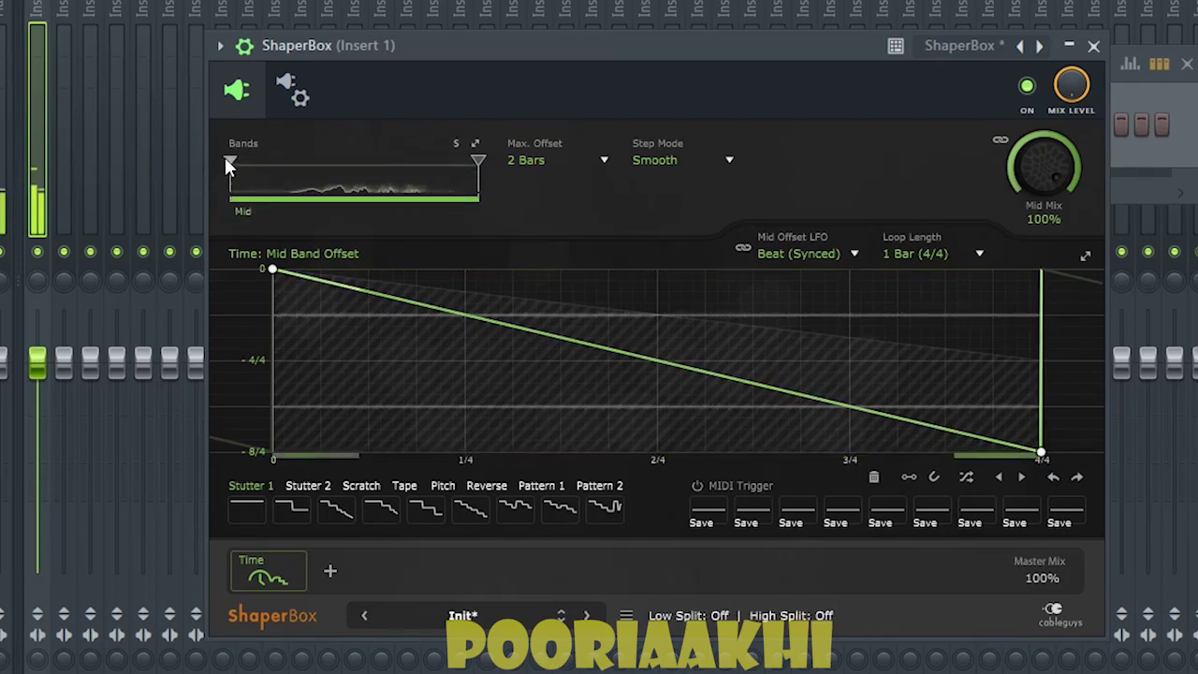
{"action": "left_click_drag", "start_coordinate": [477, 161], "coordinate": [360, 161]}
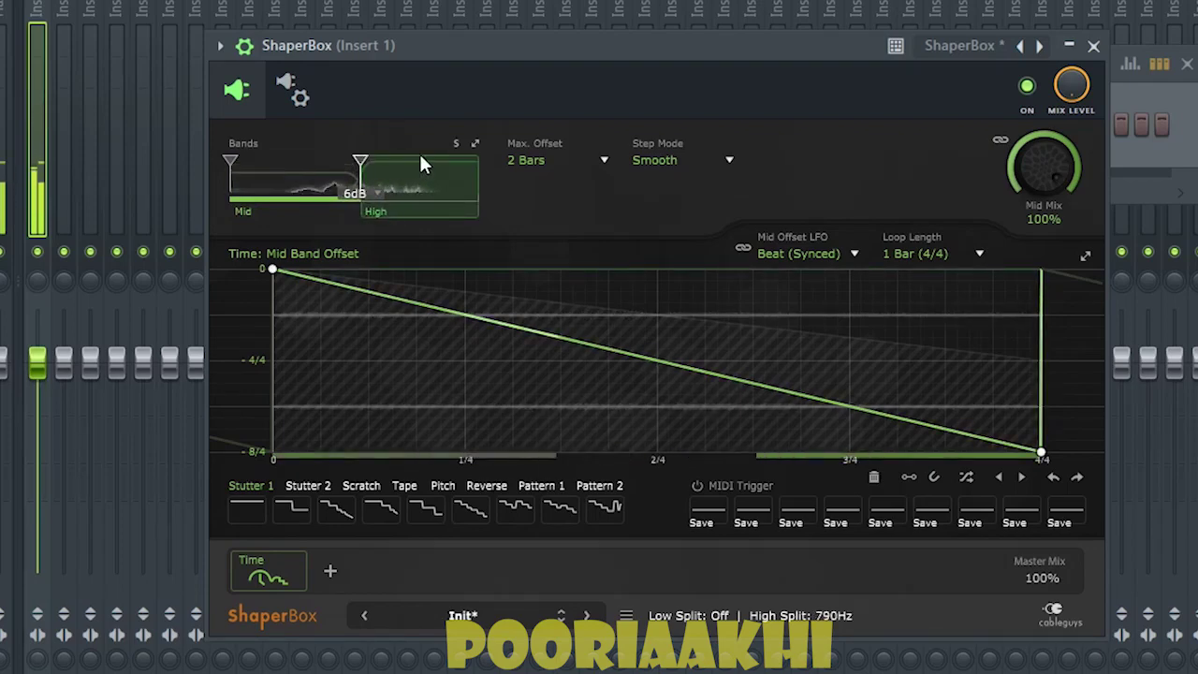
{"action": "left_click_drag", "start_coordinate": [1040, 454], "coordinate": [1041, 316]}
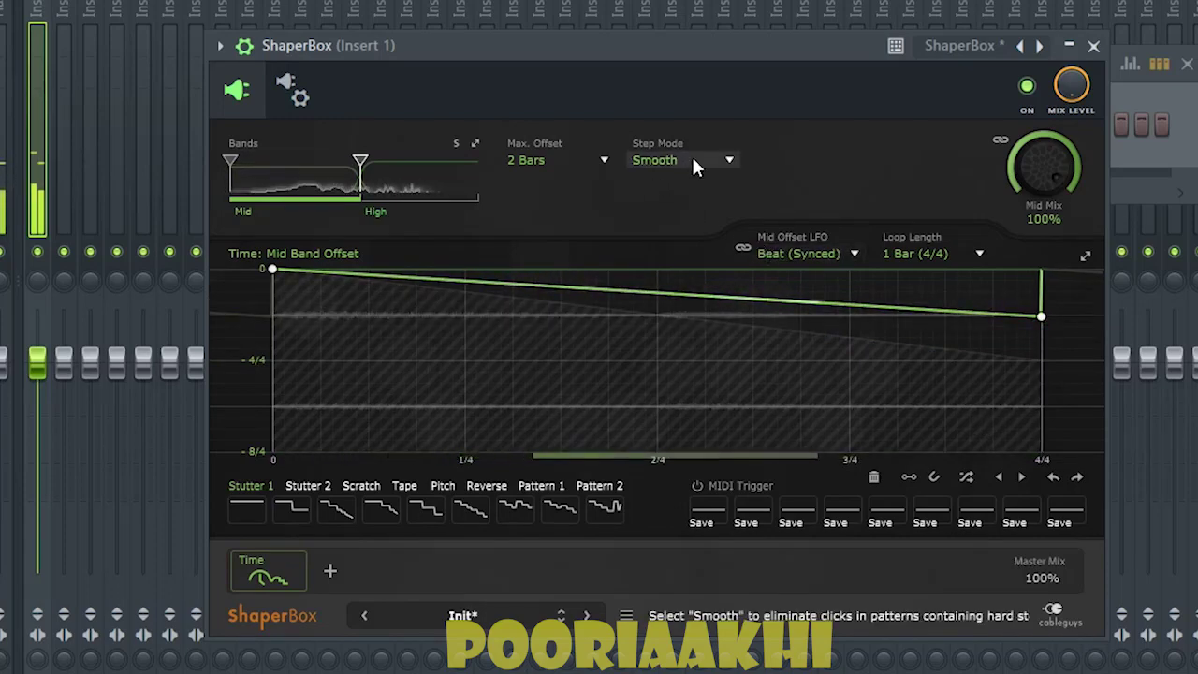
Step: Set the maximum offset to 1 Bar and lower the mid curve's end point to about -2/4
{"action": "left_click", "coordinate": [604, 161]}
{"action": "left_click", "coordinate": [578, 198]}
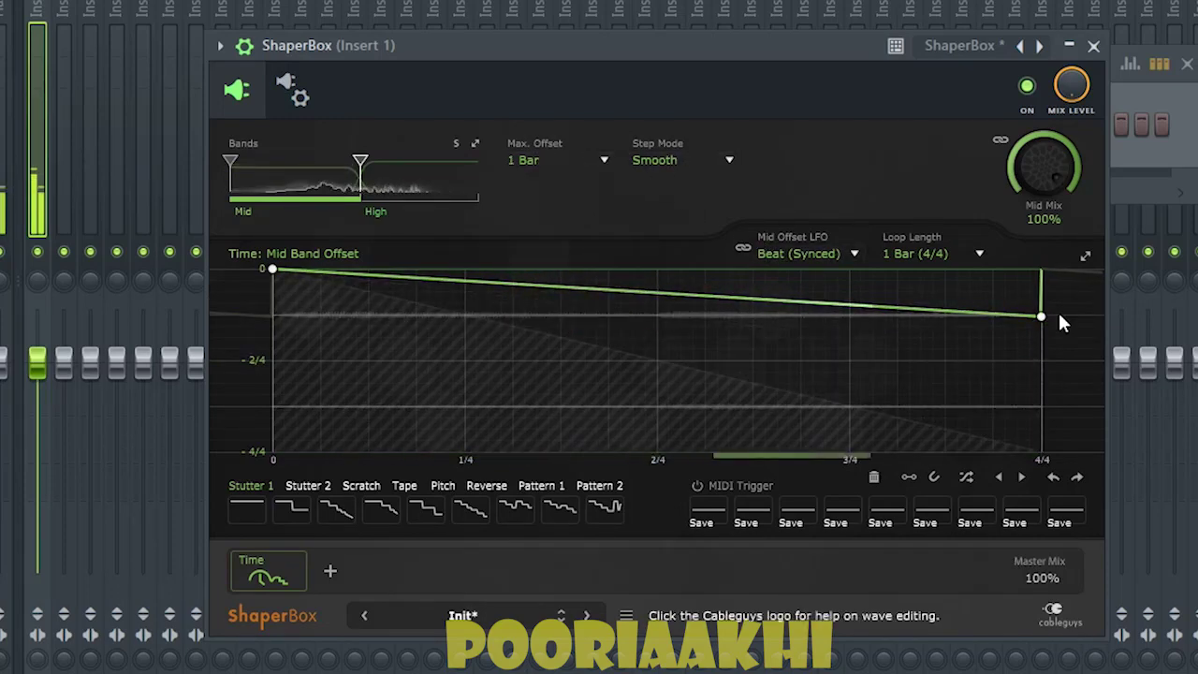
{"action": "left_click_drag", "start_coordinate": [1040, 316], "coordinate": [1040, 358]}
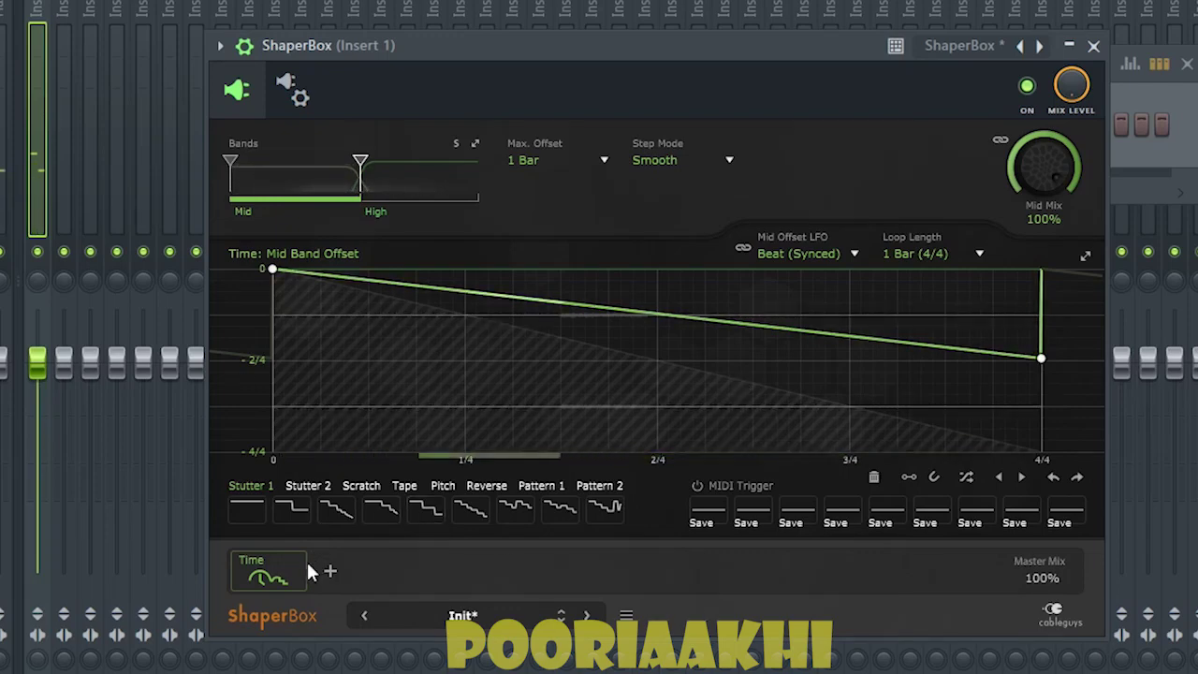
Step: Add two hard points at 1/4 of the bar so the curve stays at 0 and drops to about -2/4 there
{"action": "left_click_drag", "start_coordinate": [484, 319], "coordinate": [484, 271]}
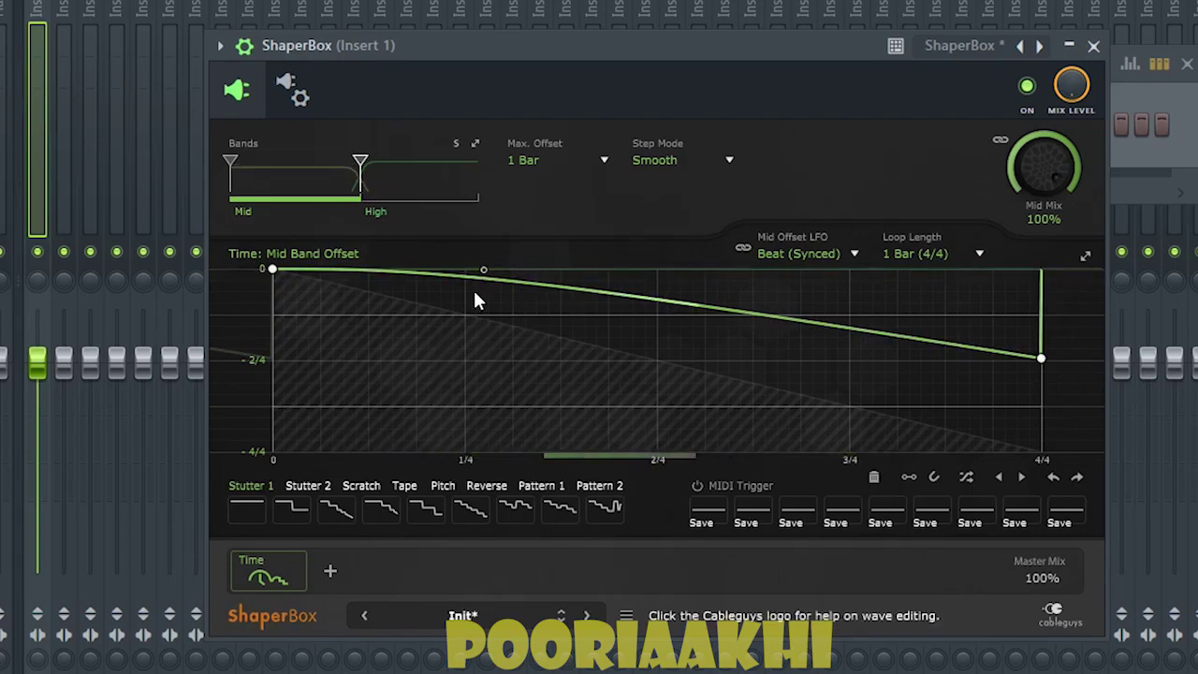
{"action": "right_click", "coordinate": [472, 278]}
{"action": "left_click", "coordinate": [464, 273]}
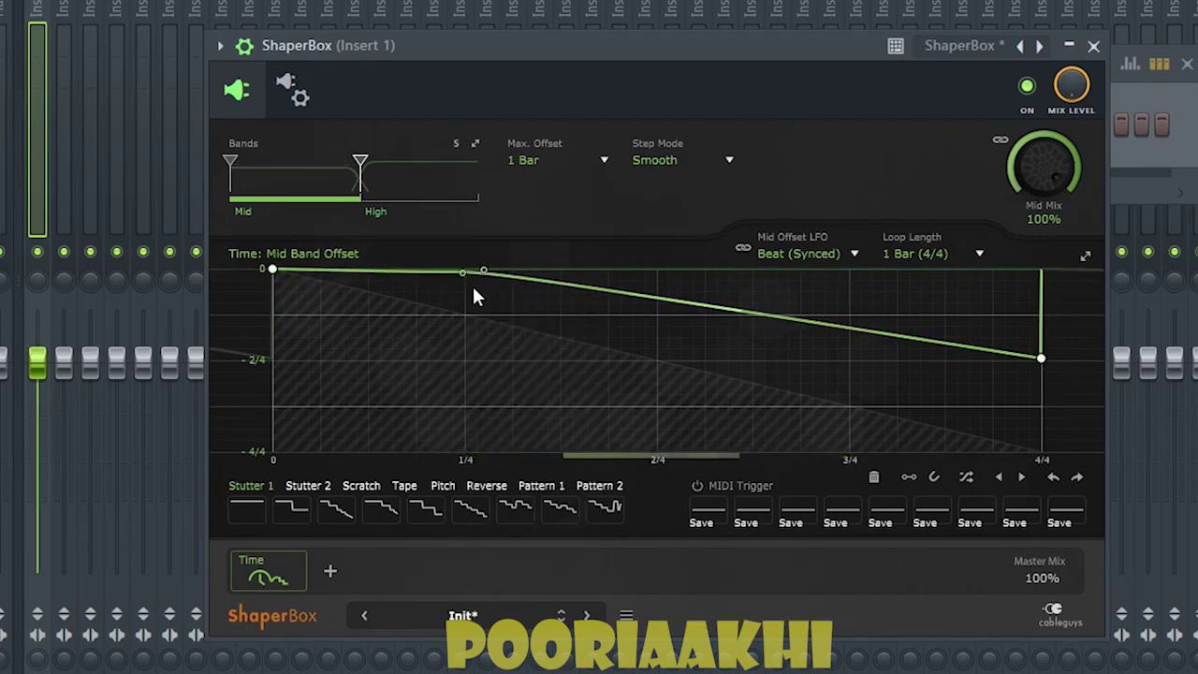
{"action": "right_click", "coordinate": [474, 304]}
{"action": "left_click", "coordinate": [463, 273]}
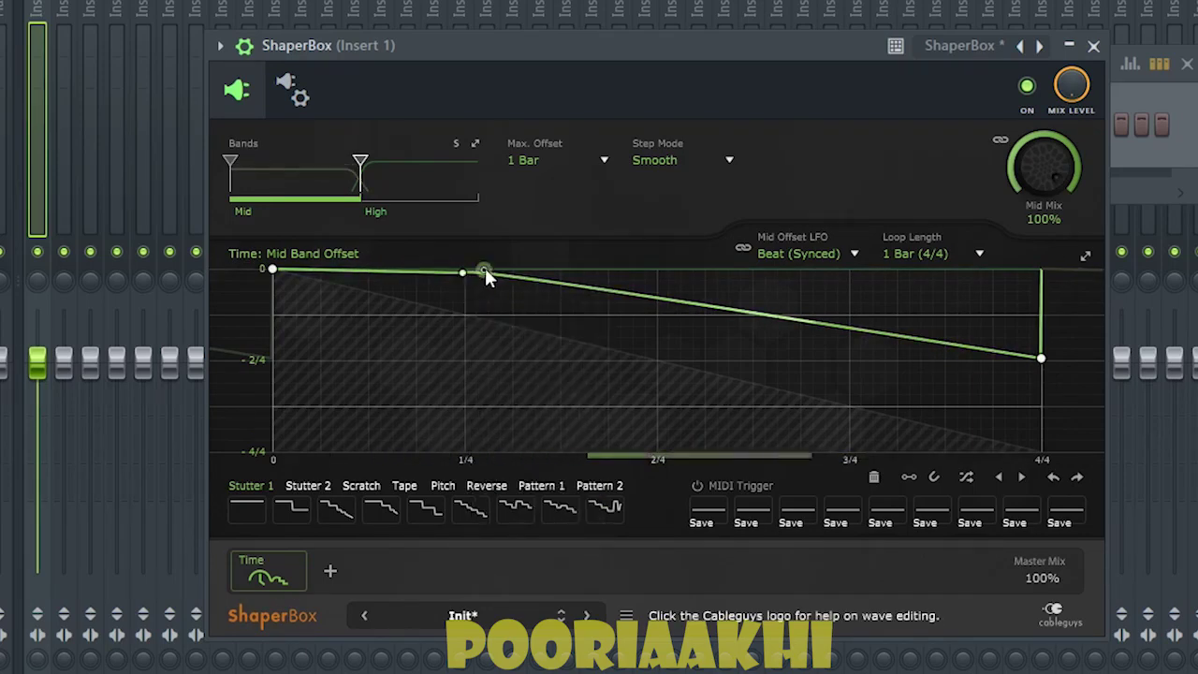
{"action": "left_click_drag", "start_coordinate": [484, 270], "coordinate": [463, 362]}
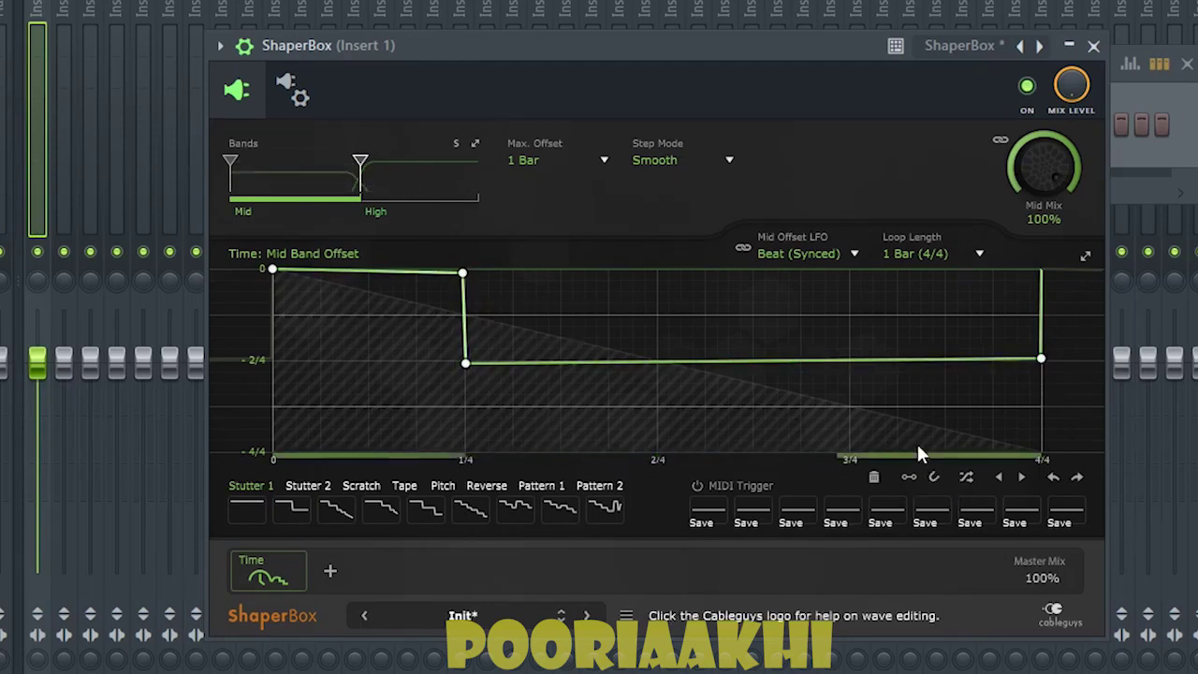
{"action": "left_click_drag", "start_coordinate": [461, 272], "coordinate": [464, 269]}
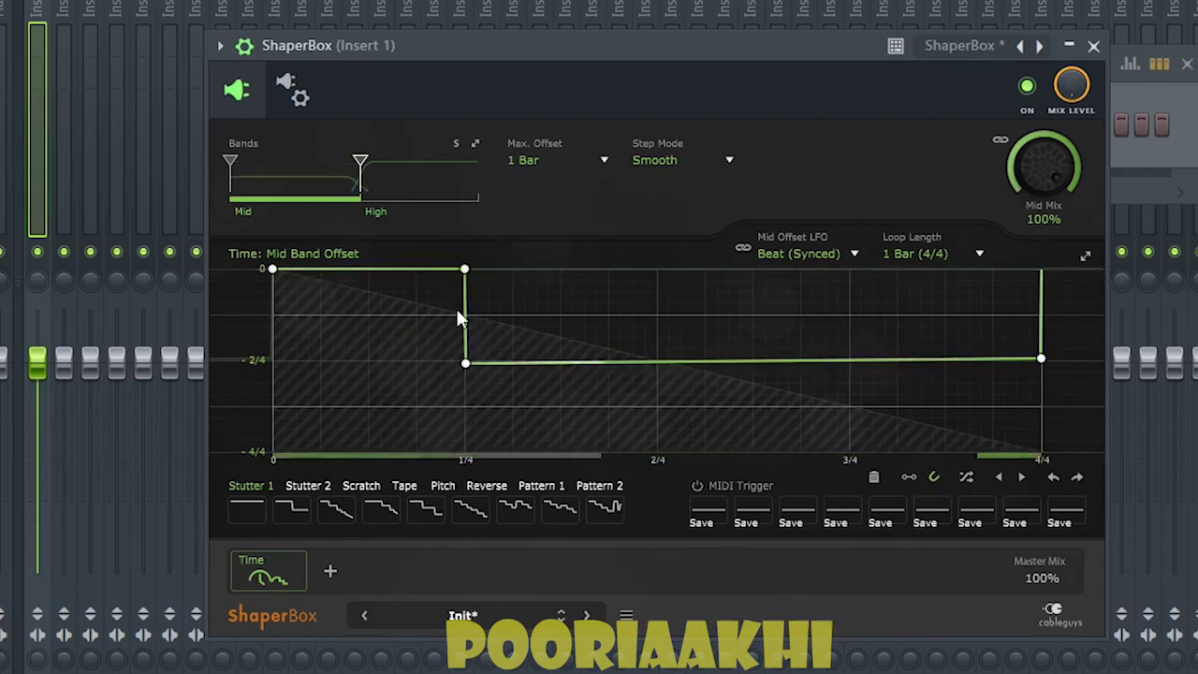
Step: Shift the lower point just past 1/4 of the bar at an offset of about -2/4 and test different hardness types for it
{"action": "left_click_drag", "start_coordinate": [466, 364], "coordinate": [476, 360]}
{"action": "double_click", "coordinate": [476, 361]}
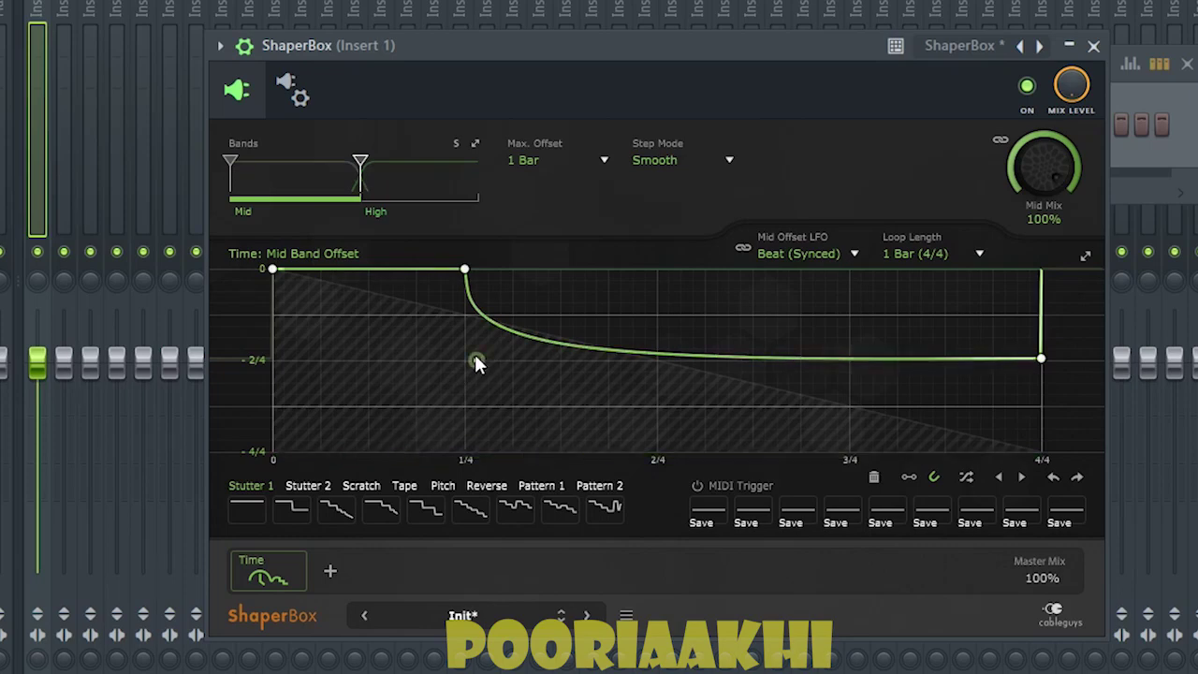
{"action": "double_click", "coordinate": [476, 360]}
{"action": "mouse_move", "coordinate": [477, 360]}
{"action": "left_mouse_down"}
{"action": "mouse_move", "coordinate": [465, 360]}
{"action": "mouse_move", "coordinate": [476, 360]}
{"action": "left_mouse_up"}
{"action": "double_click", "coordinate": [476, 361]}
{"action": "double_click", "coordinate": [476, 360]}
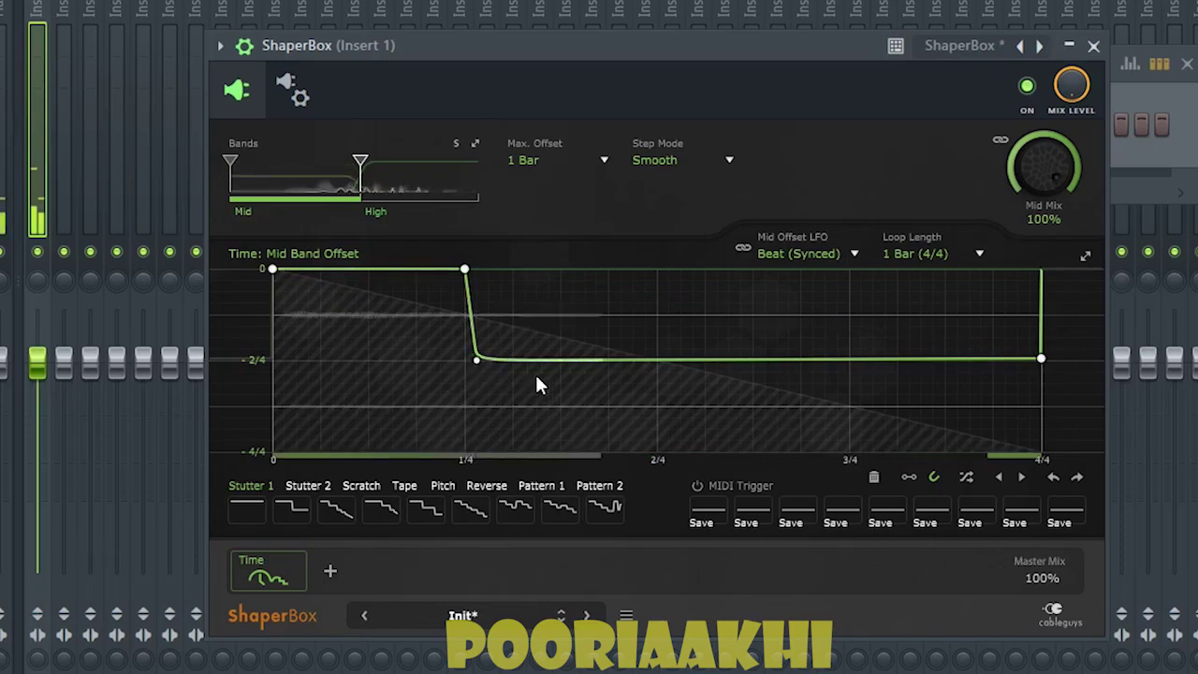
Step: Add two points at 2/4 of the bar so the mid offset jumps from -2/4 back up to 0 there
{"action": "double_click", "coordinate": [656, 360]}
{"action": "right_click", "coordinate": [703, 360]}
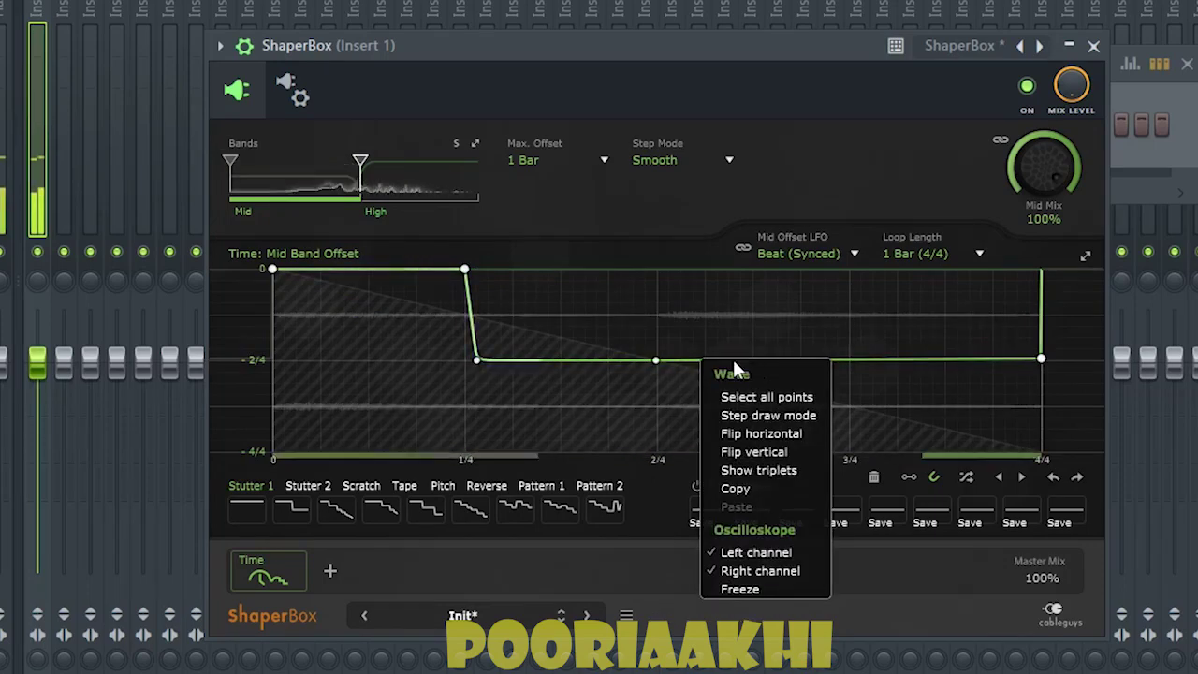
{"action": "left_click_drag", "start_coordinate": [700, 359], "coordinate": [657, 270]}
{"action": "double_click", "coordinate": [703, 329]}
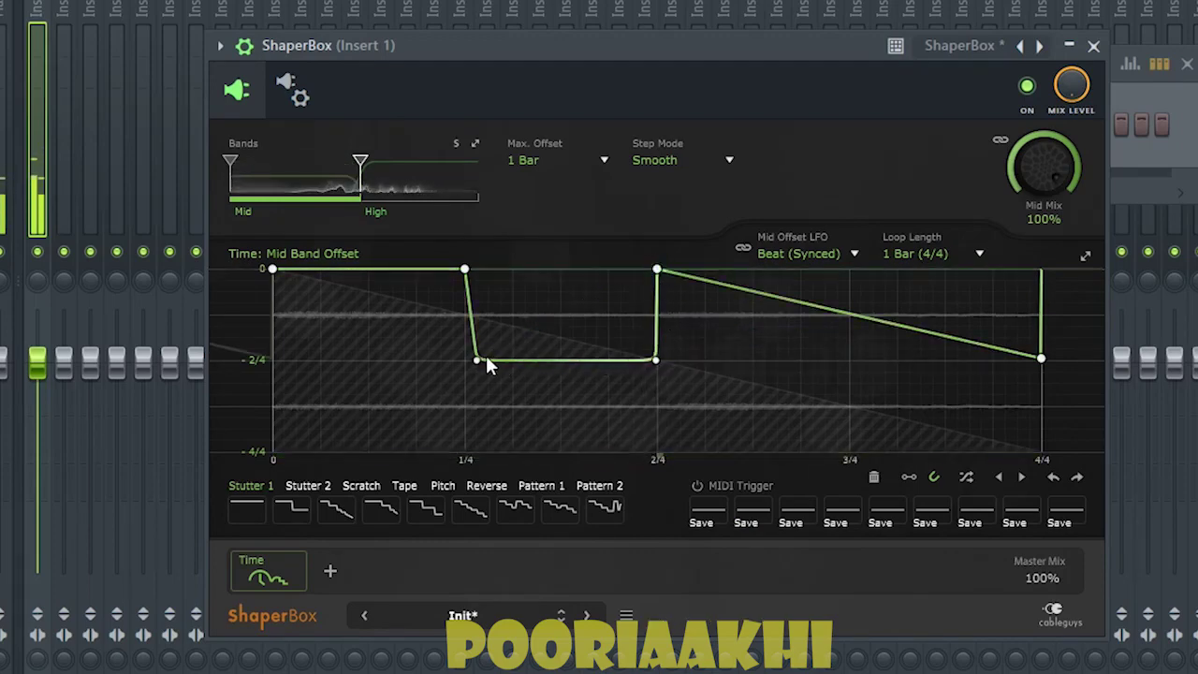
Step: Align the lower point with 1/4 of the bar to form ramps, and bend the final segment downward with a soft point near 3/4
{"action": "left_click_drag", "start_coordinate": [476, 360], "coordinate": [465, 360]}
{"action": "right_click", "coordinate": [854, 365]}
{"action": "left_click", "coordinate": [823, 325]}
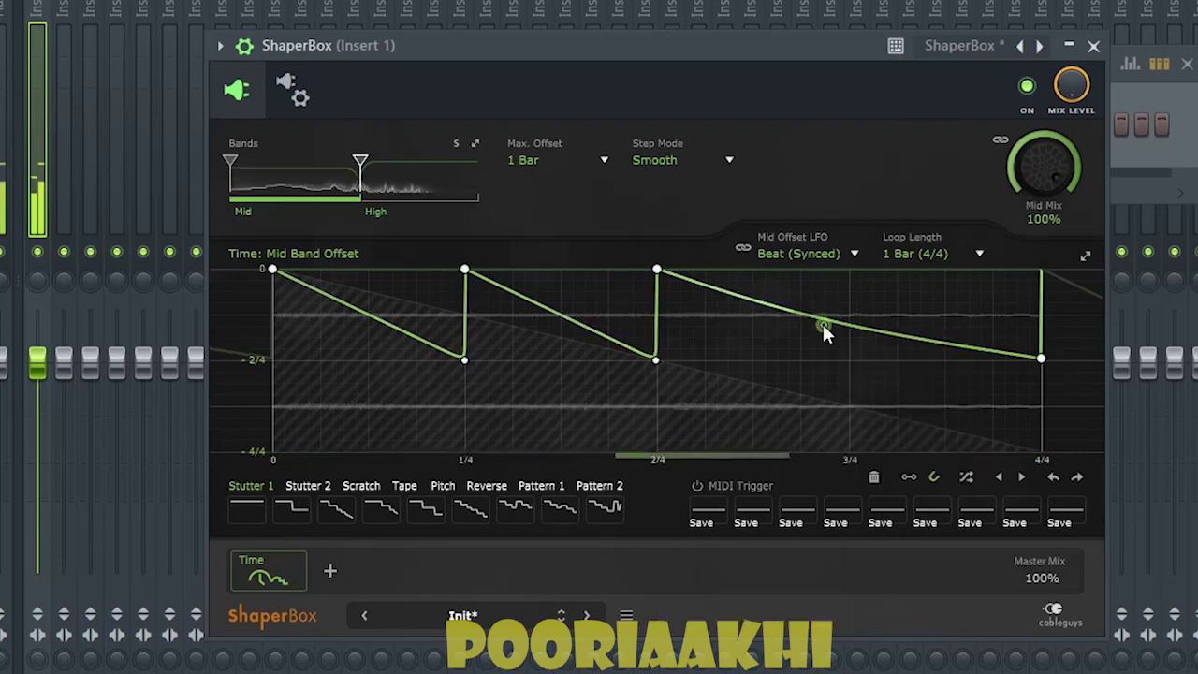
{"action": "left_click_drag", "start_coordinate": [823, 325], "coordinate": [848, 373]}
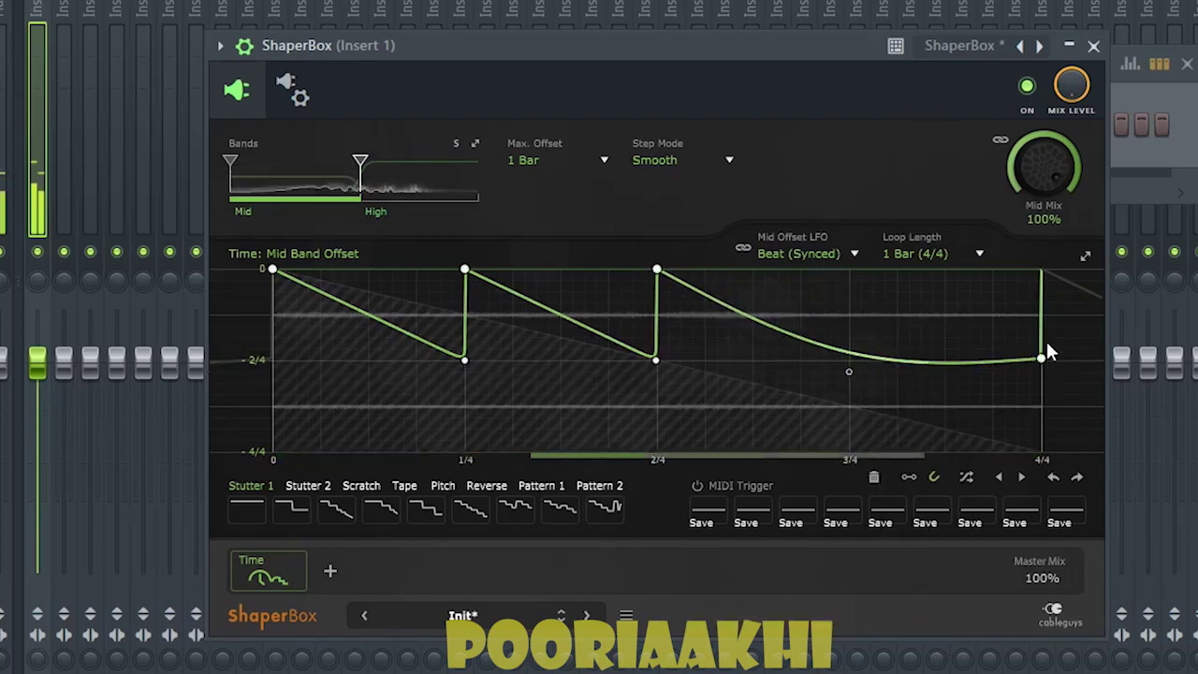
Step: Load the Repeat 2 stutter wave and move its drop to about 1/4 of the bar at an offset of -2/4
{"action": "left_click", "coordinate": [309, 504]}
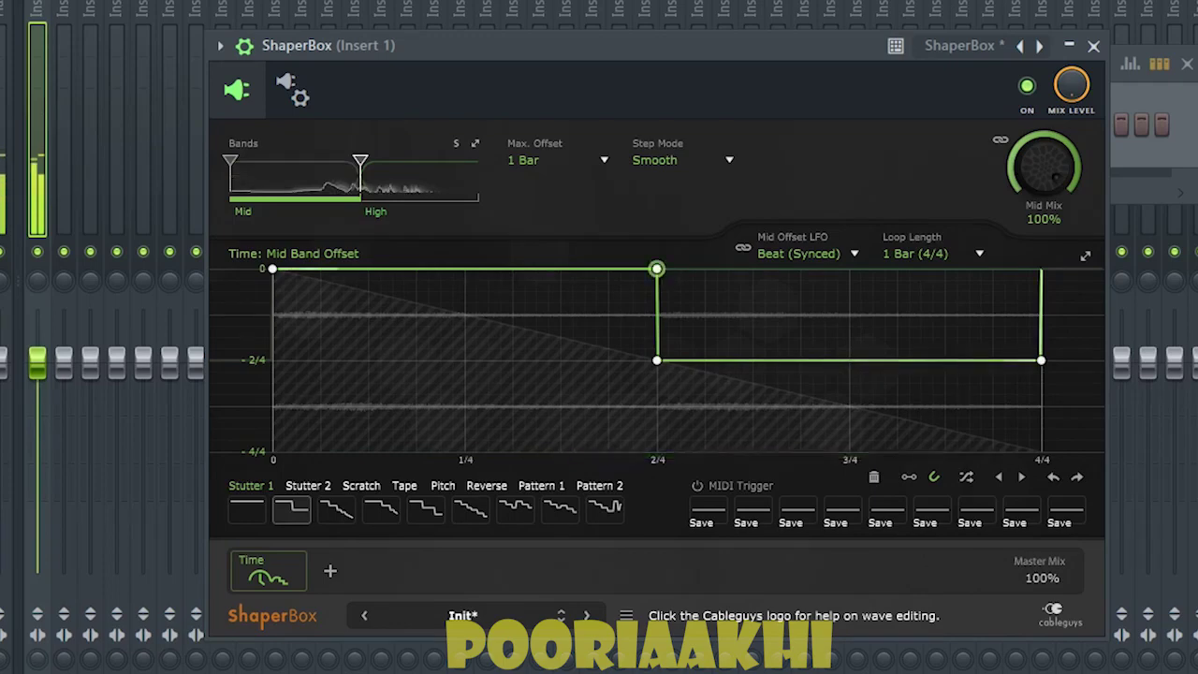
{"action": "left_click_drag", "start_coordinate": [657, 269], "coordinate": [452, 269]}
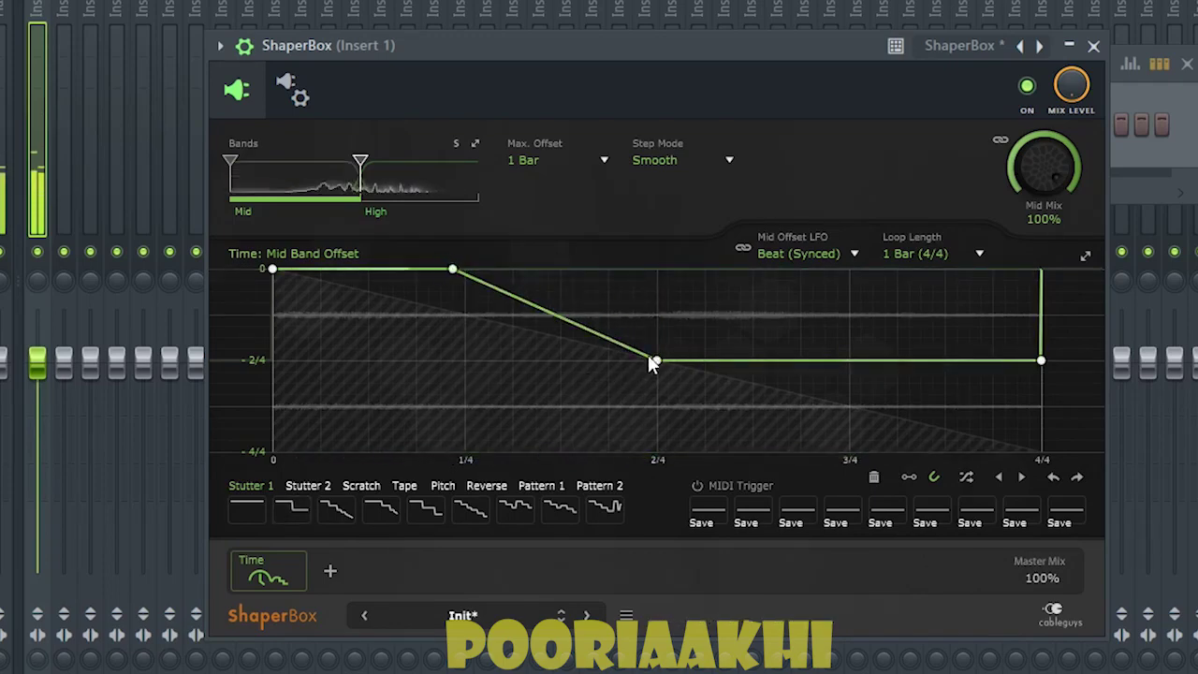
{"action": "left_click_drag", "start_coordinate": [655, 360], "coordinate": [465, 360]}
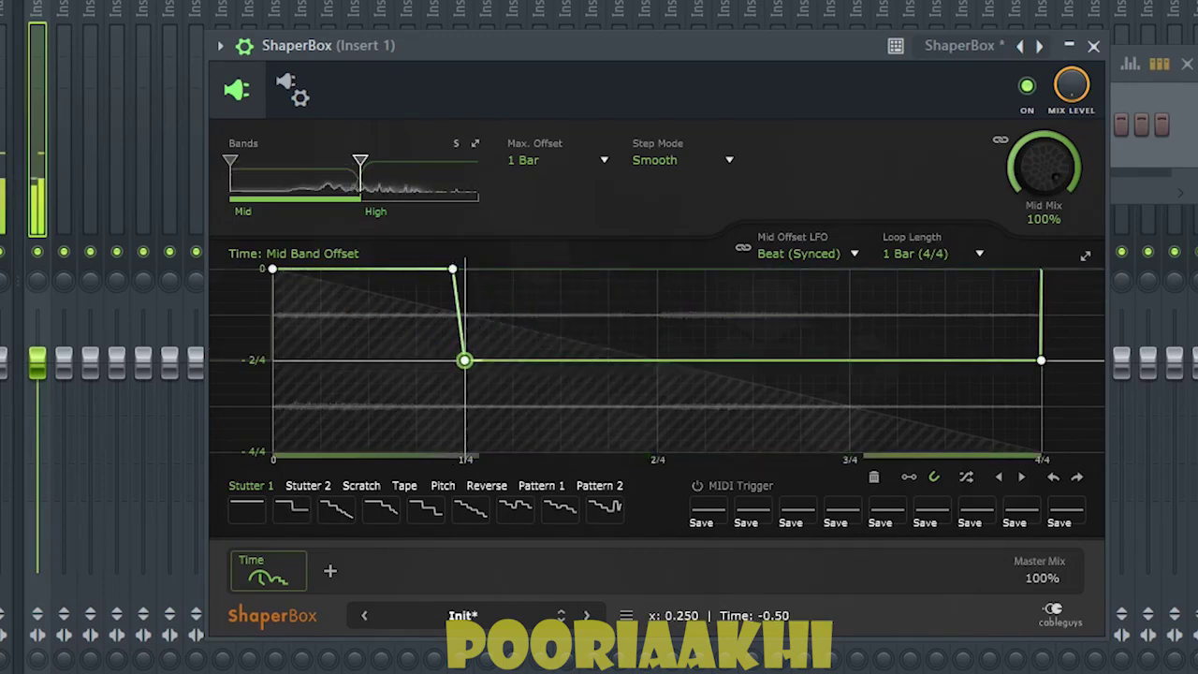
Step: Replace the first MIDI trigger slot's wave with the third Stutter 1 wave, a descending staircase, and remove the high band split
{"action": "left_click", "coordinate": [708, 513]}
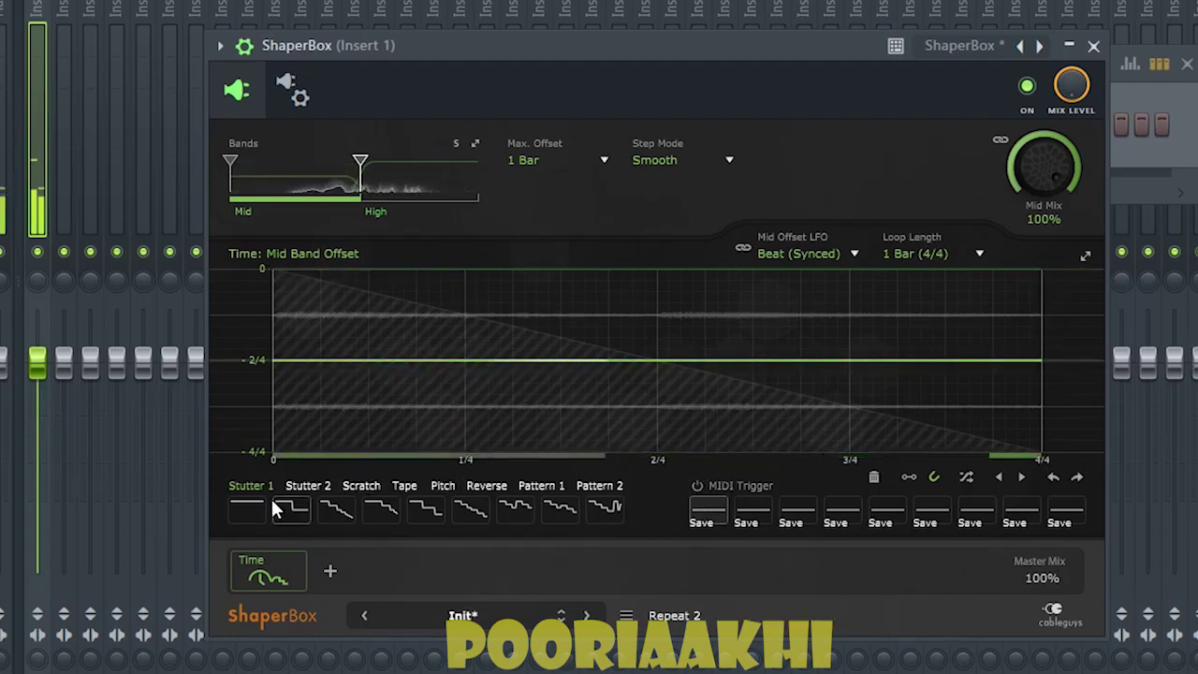
{"action": "left_click", "coordinate": [335, 510]}
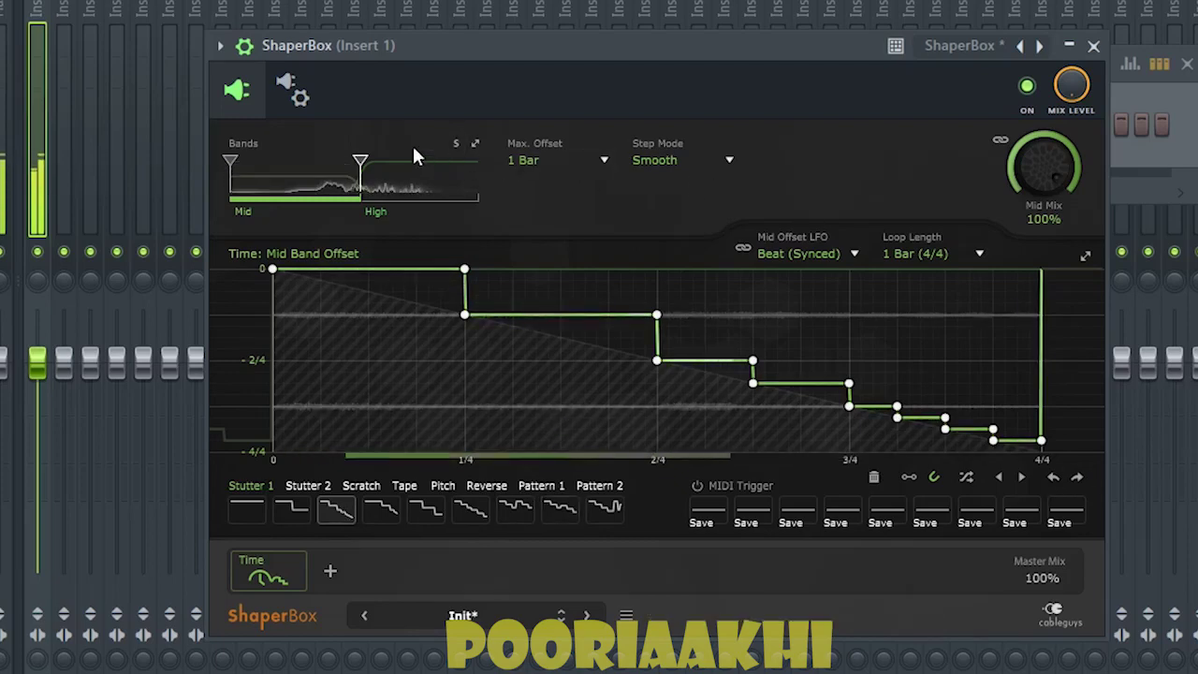
{"action": "left_click_drag", "start_coordinate": [360, 160], "coordinate": [478, 161]}
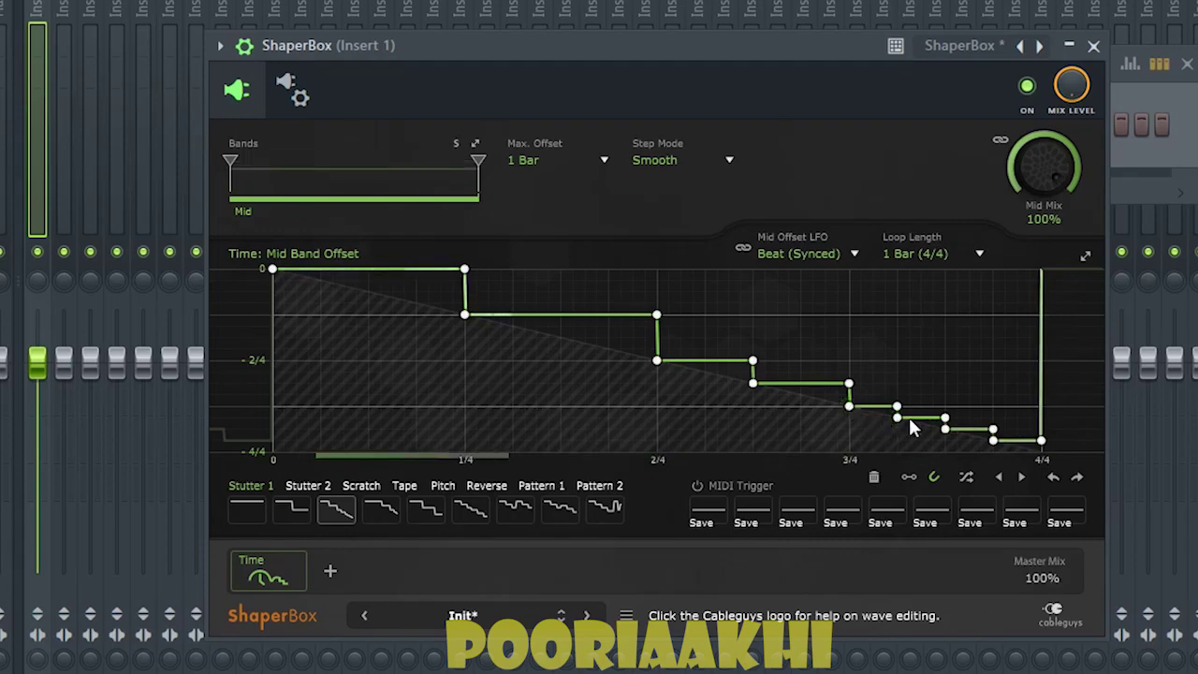
Step: Try loop lengths of 2 Bars and 4 Bars for the mid offset and return it to 1 Bar (4/4)
{"action": "left_click", "coordinate": [943, 249]}
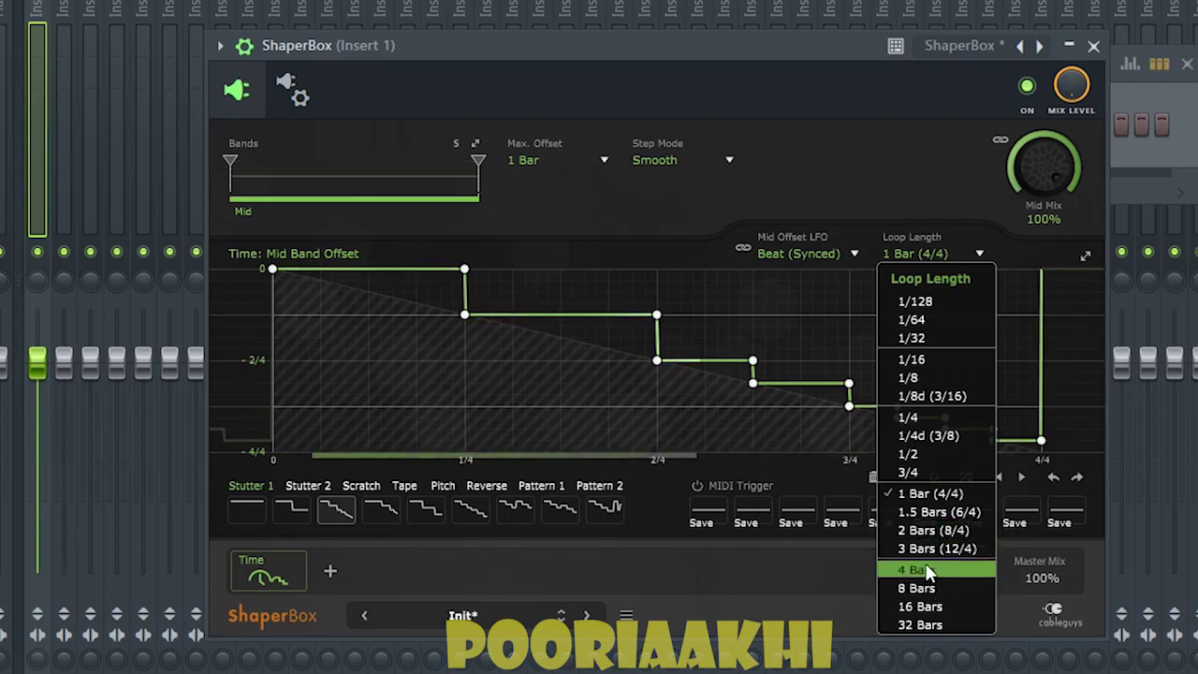
{"action": "left_click", "coordinate": [926, 530]}
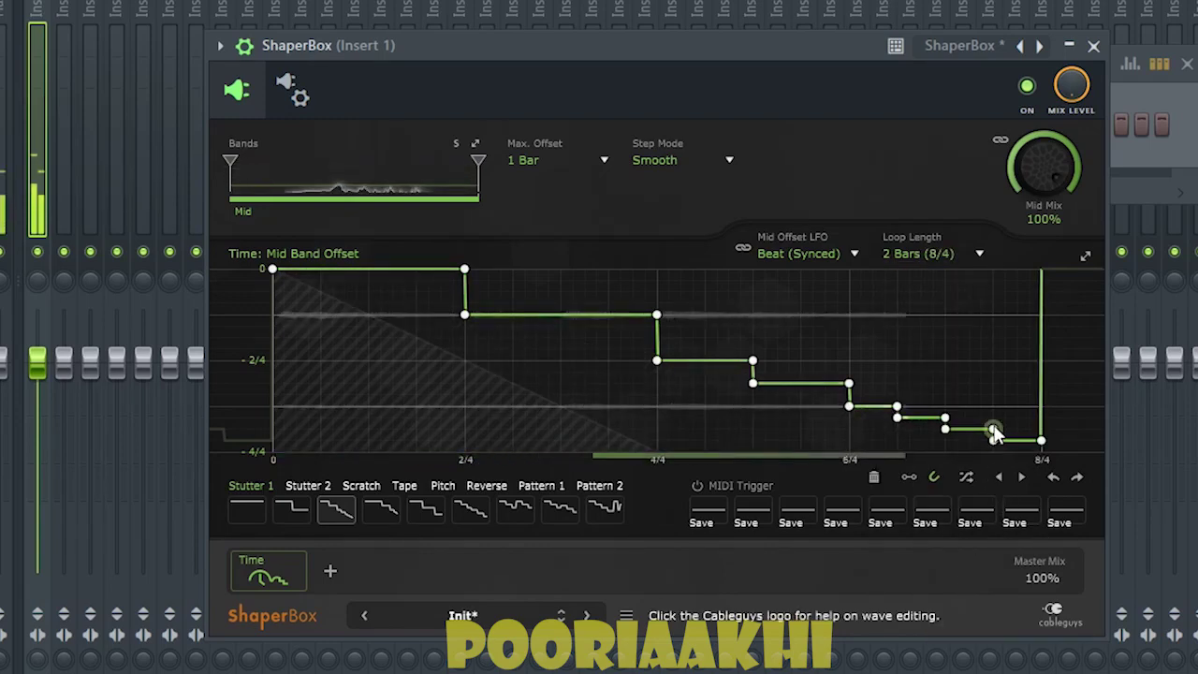
{"action": "left_click", "coordinate": [950, 254]}
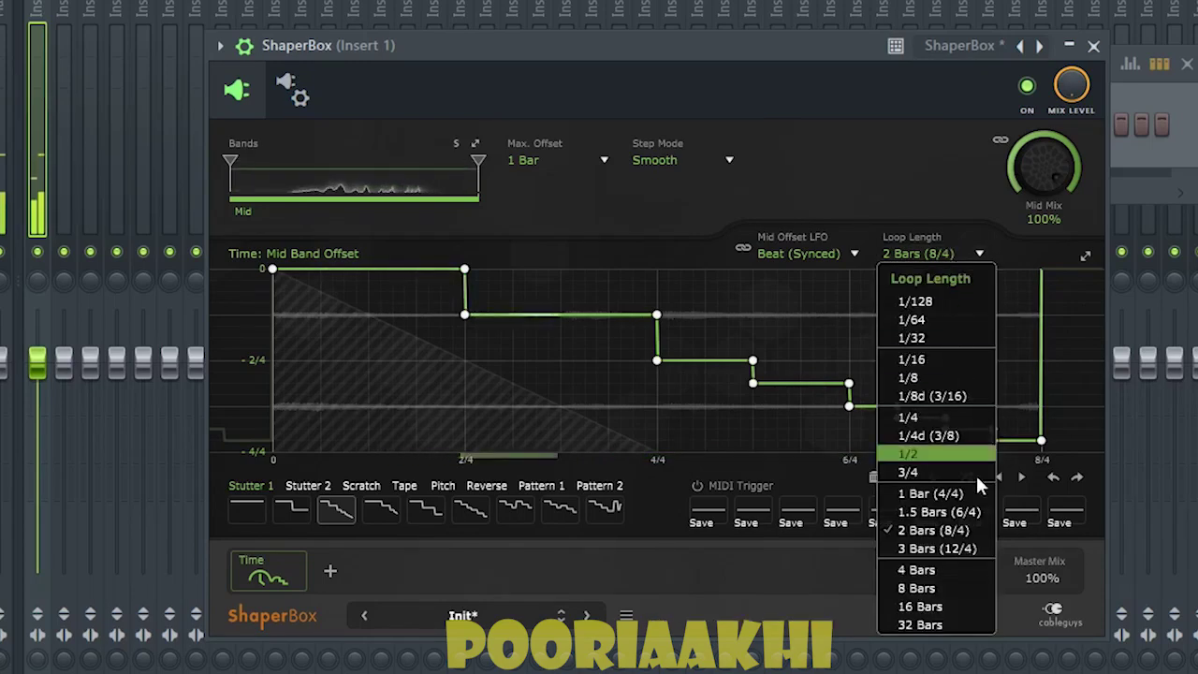
{"action": "left_click", "coordinate": [952, 566]}
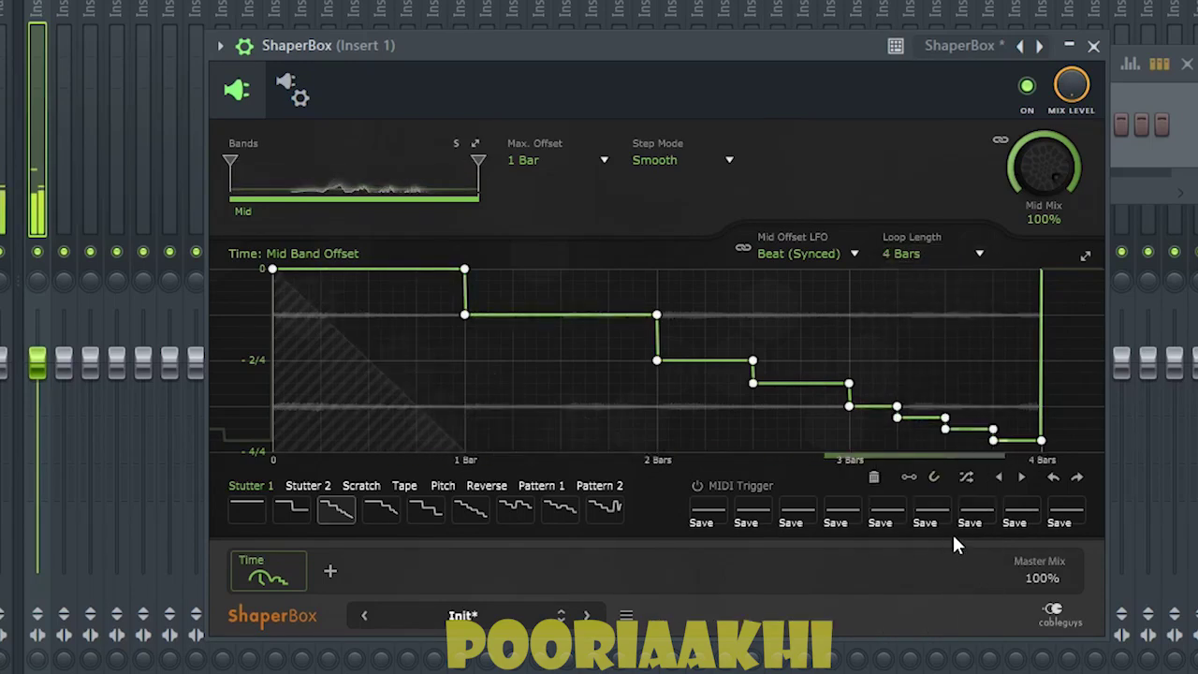
{"action": "left_click", "coordinate": [941, 249]}
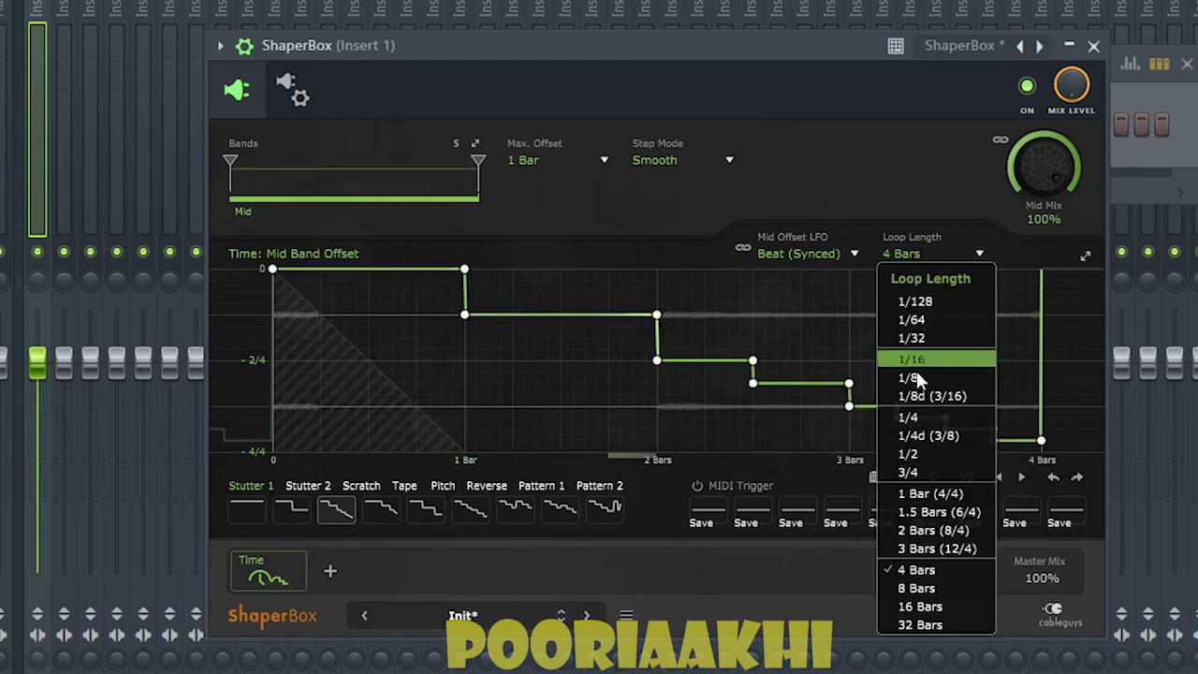
{"action": "left_click", "coordinate": [932, 492]}
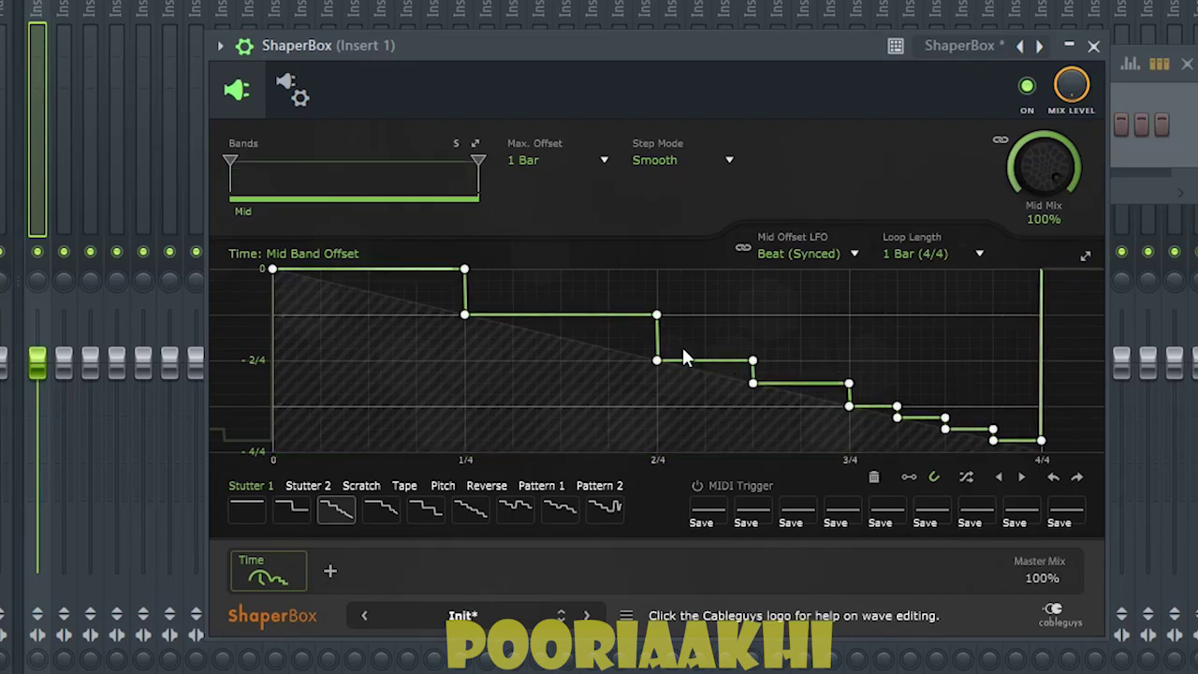
Step: Try a mid offset loop length of 1/8 and set it to 1/4
{"action": "left_click", "coordinate": [978, 252]}
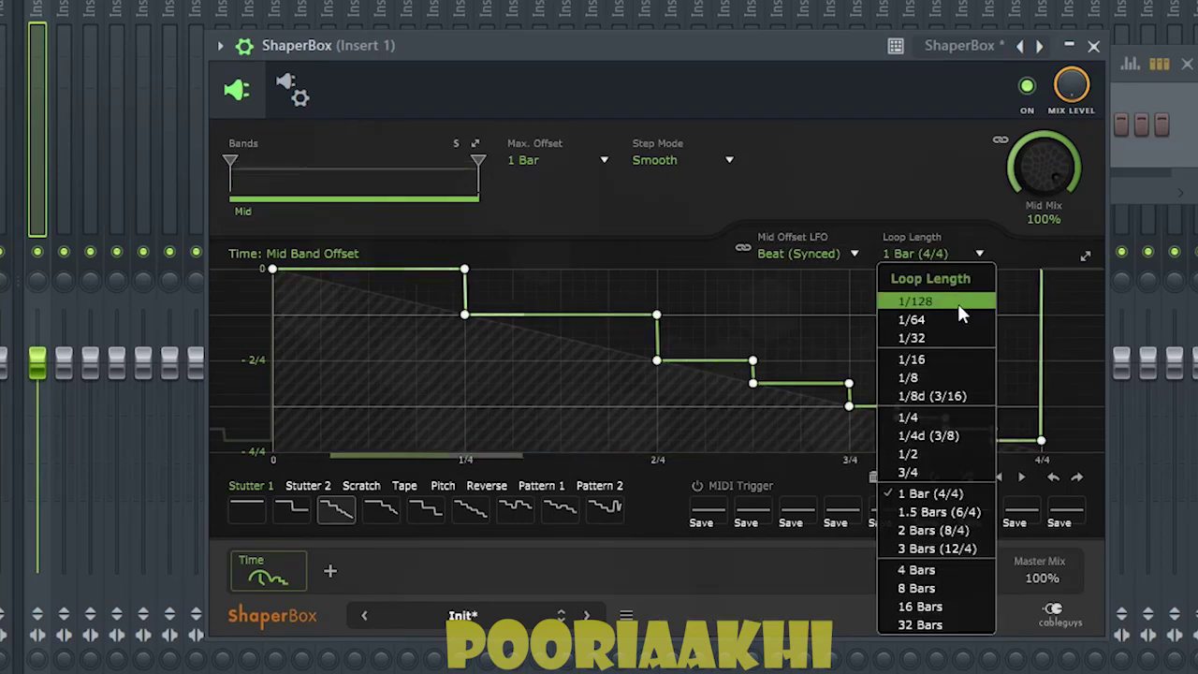
{"action": "left_click", "coordinate": [909, 376]}
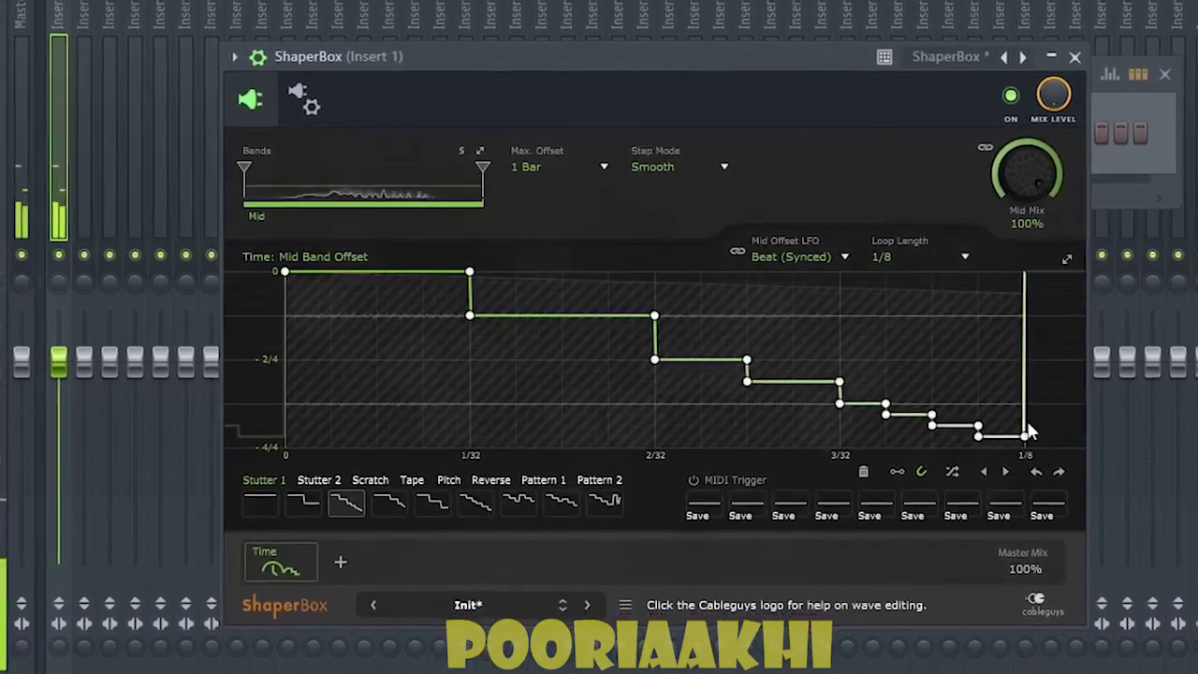
{"action": "left_click", "coordinate": [978, 260]}
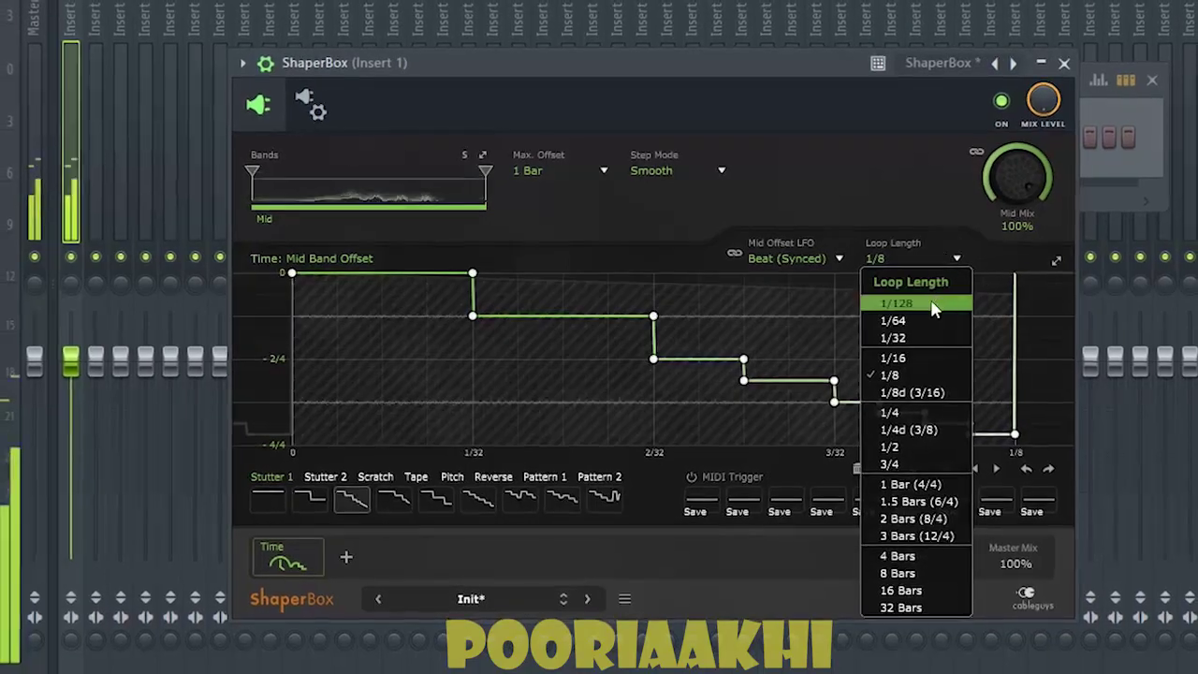
{"action": "left_click", "coordinate": [891, 412]}
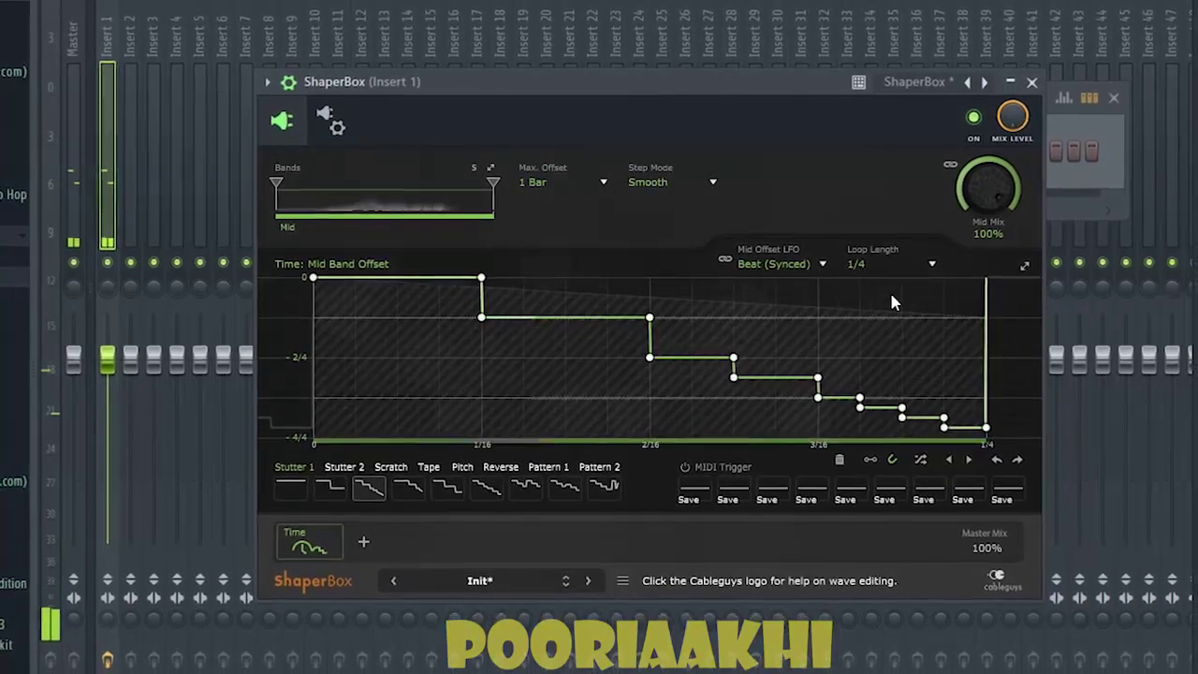
{"action": "left_click", "coordinate": [926, 264]}
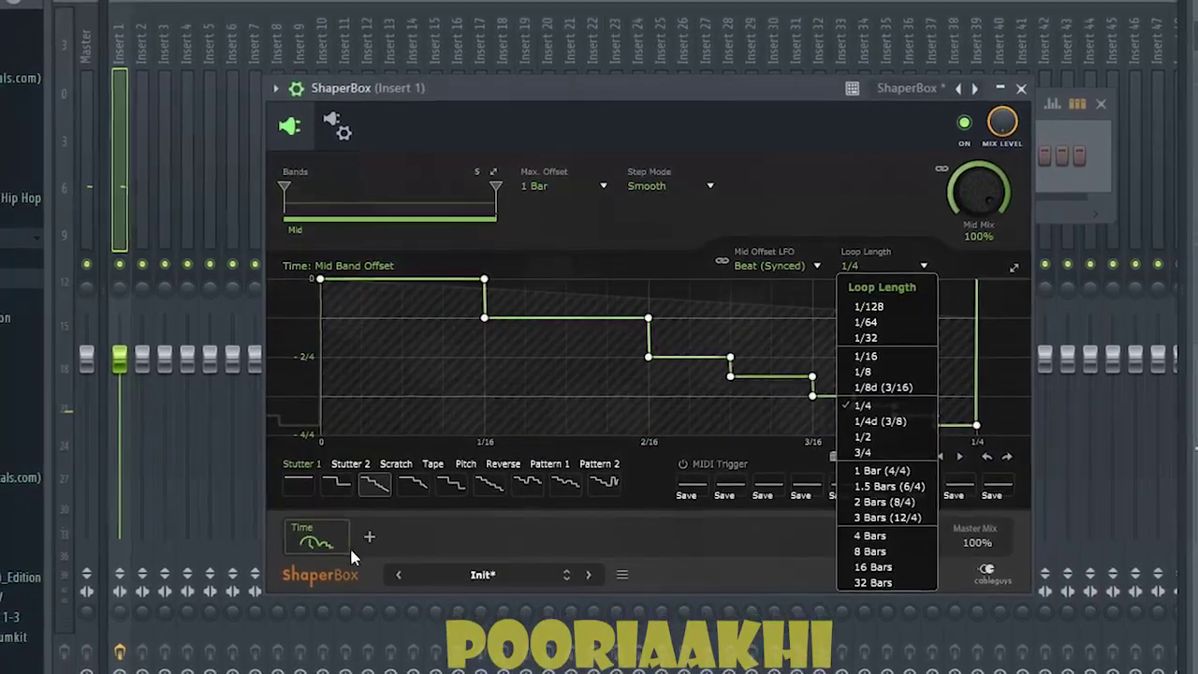
{"action": "left_click", "coordinate": [350, 550]}
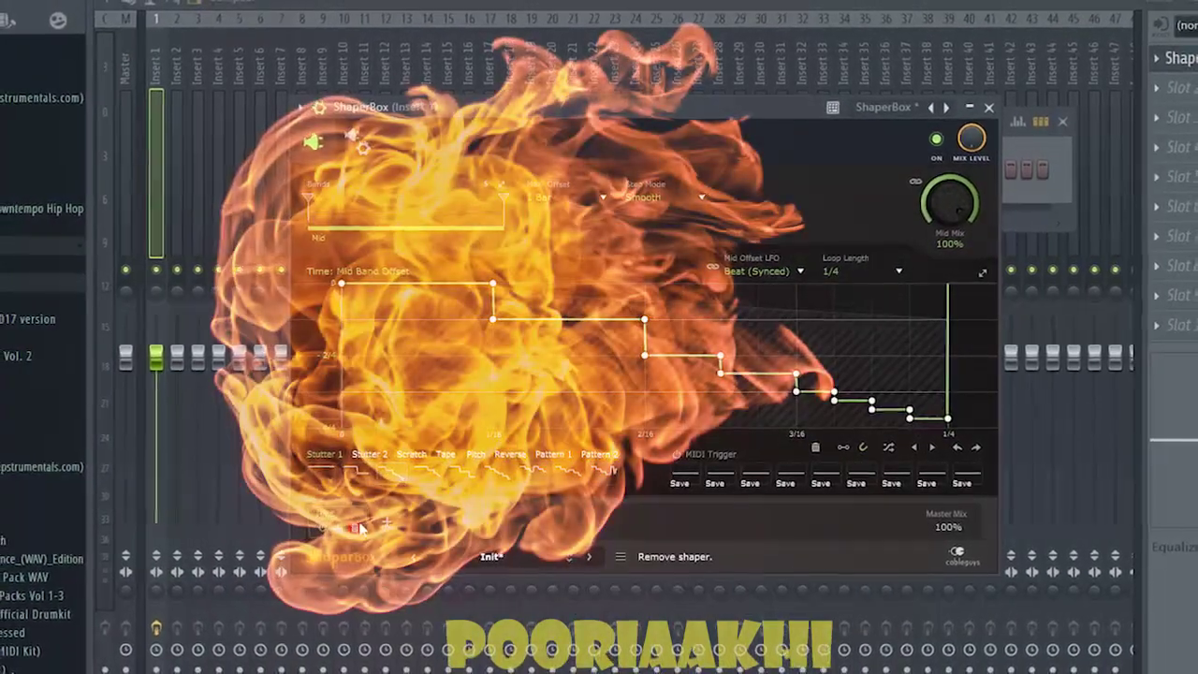
Step: Reload ShaperBox in the first effect slot of Insert 1 and reopen its window
{"action": "left_click", "coordinate": [385, 522]}
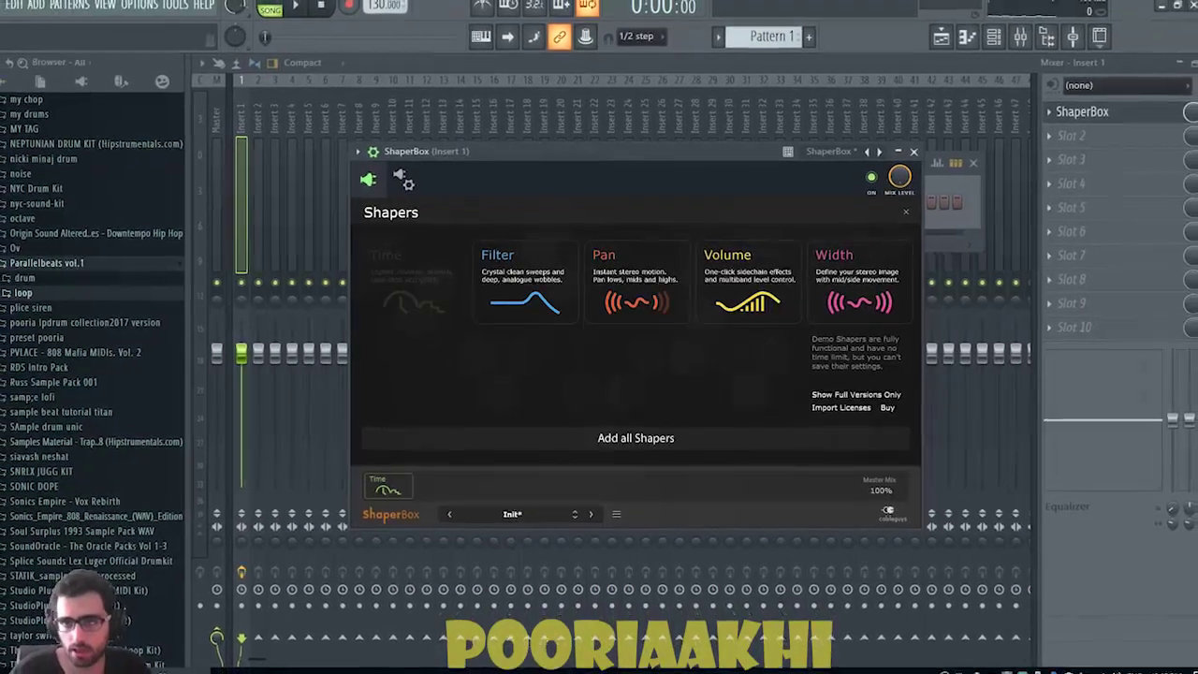
{"action": "left_click", "coordinate": [913, 150]}
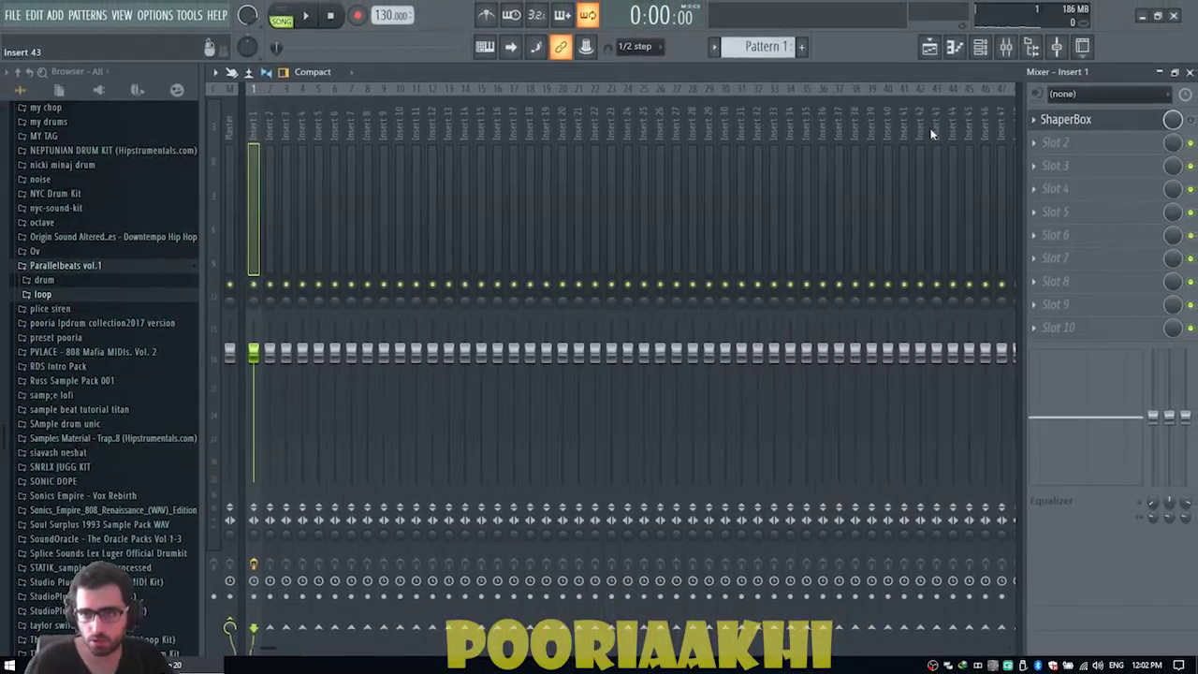
{"action": "left_click", "coordinate": [1032, 121]}
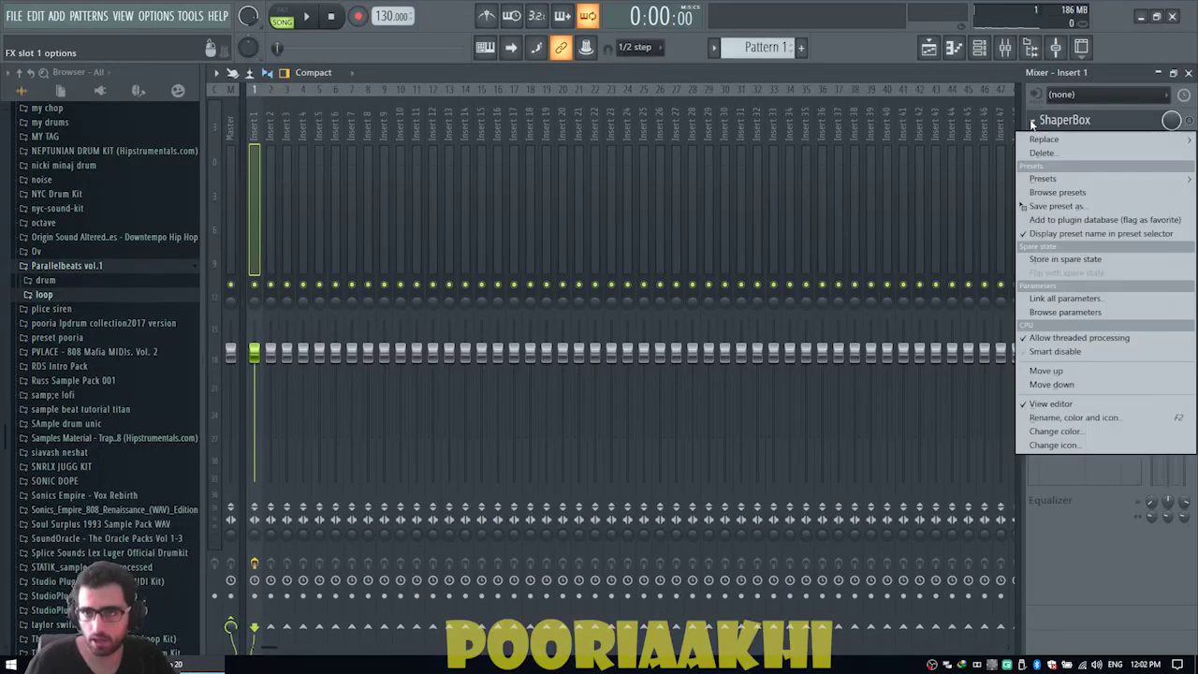
{"action": "mouse_move", "coordinate": [1028, 142]}
{"action": "left_click", "coordinate": [827, 590]}
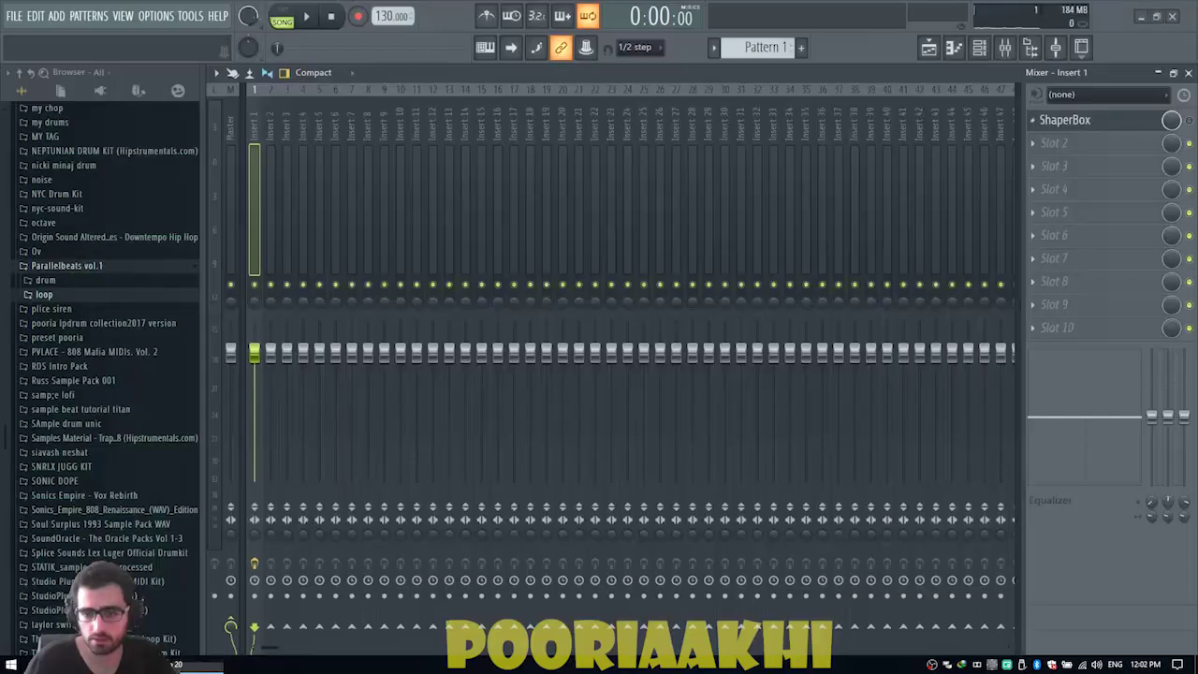
{"action": "left_click", "coordinate": [1132, 124]}
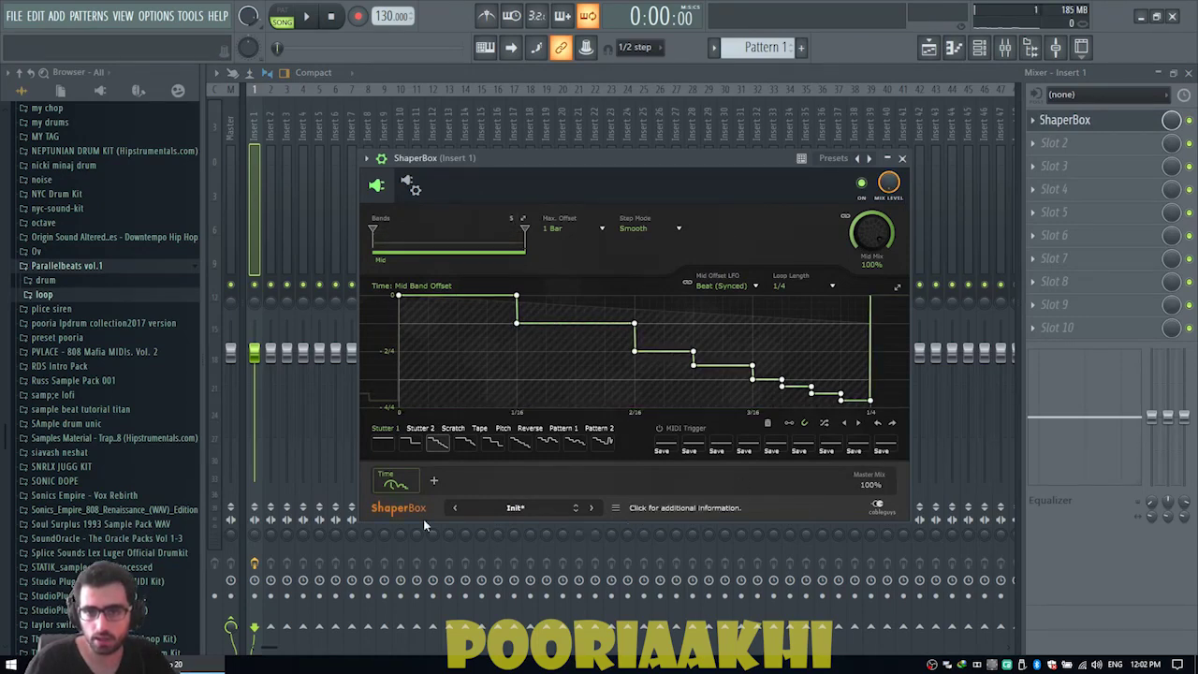
Step: Replace the Time shaper with a Pan shaper and load the full-range sine wave as its pan curve
{"action": "left_click", "coordinate": [410, 483]}
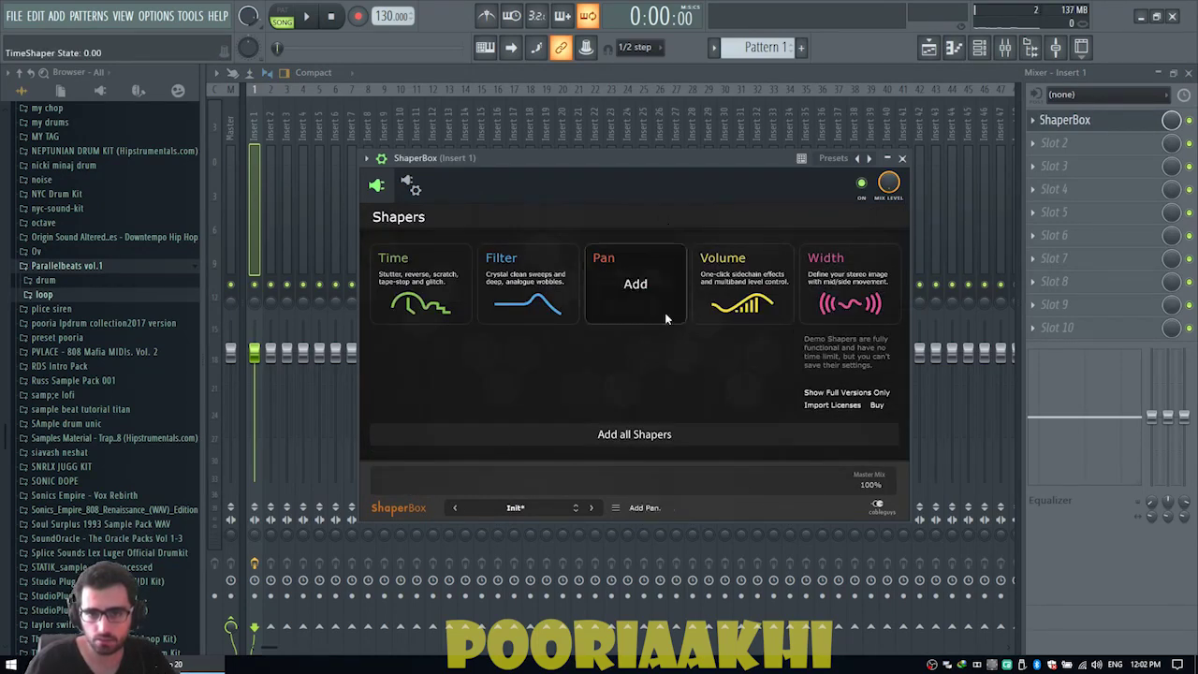
{"action": "left_click", "coordinate": [619, 299]}
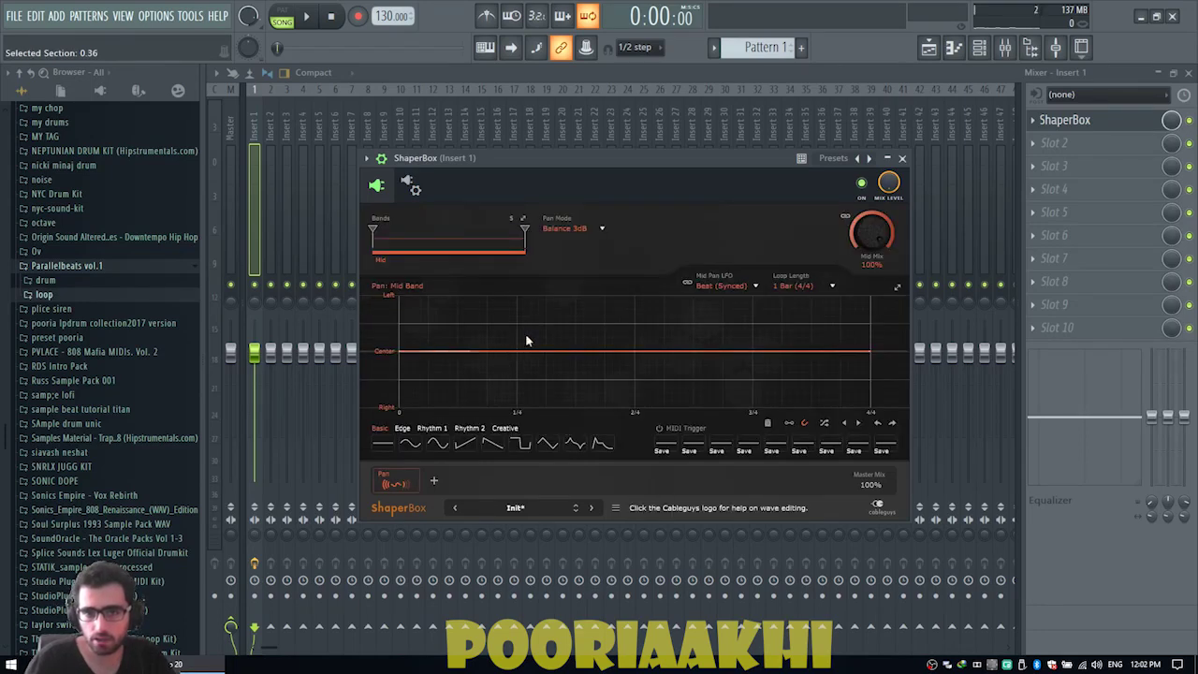
{"action": "left_click", "coordinate": [436, 445]}
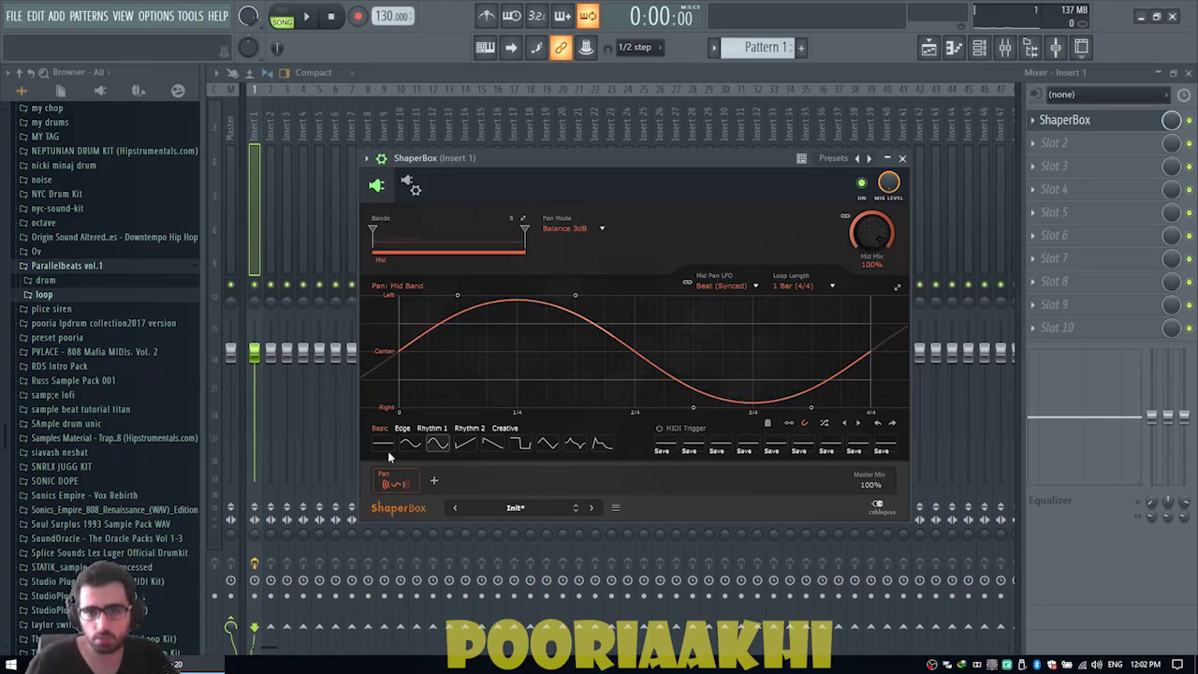
Step: Play the loop to hear the sine panning and view the available loop lengths without changing the setting
{"action": "key", "text": "space"}
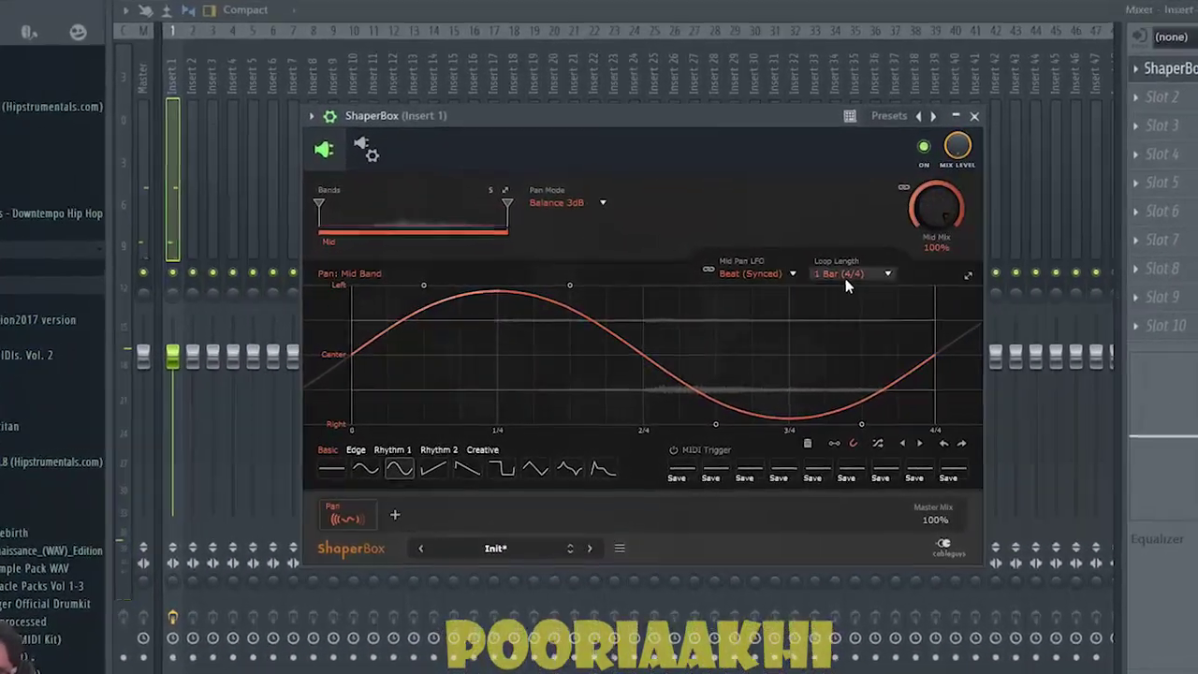
{"action": "left_click", "coordinate": [835, 276]}
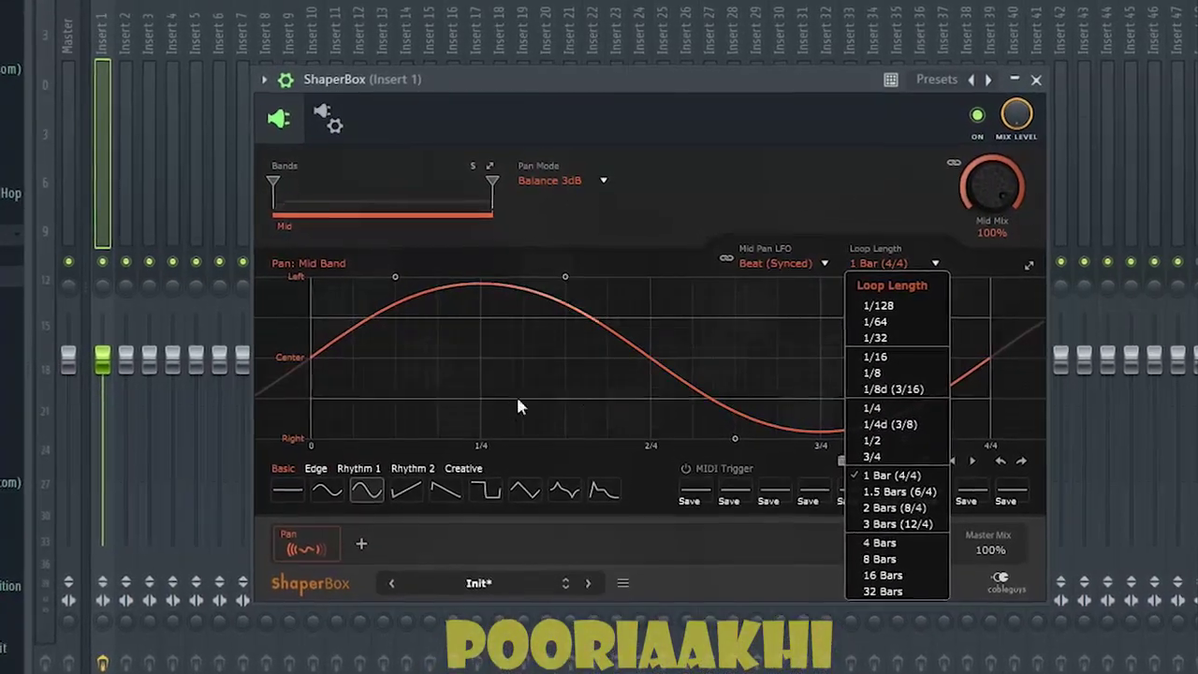
{"action": "left_click", "coordinate": [577, 568]}
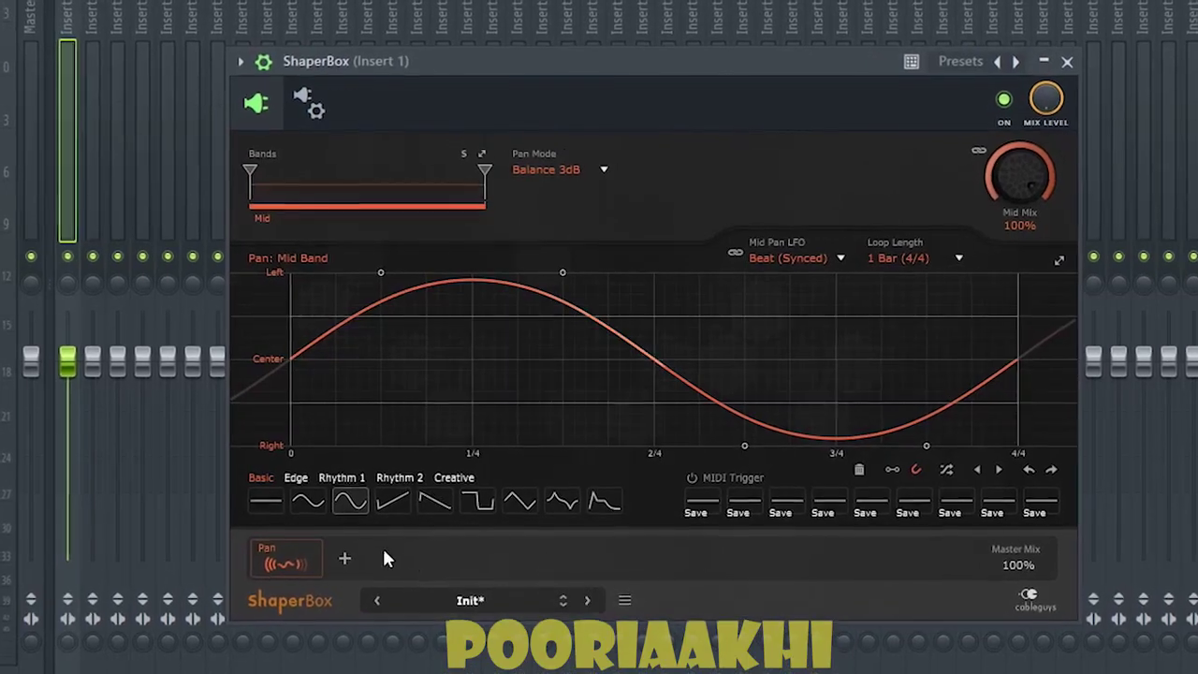
Step: Add a Volume shaper and remove the Pan shaper
{"action": "left_click", "coordinate": [348, 555]}
{"action": "left_click", "coordinate": [829, 271]}
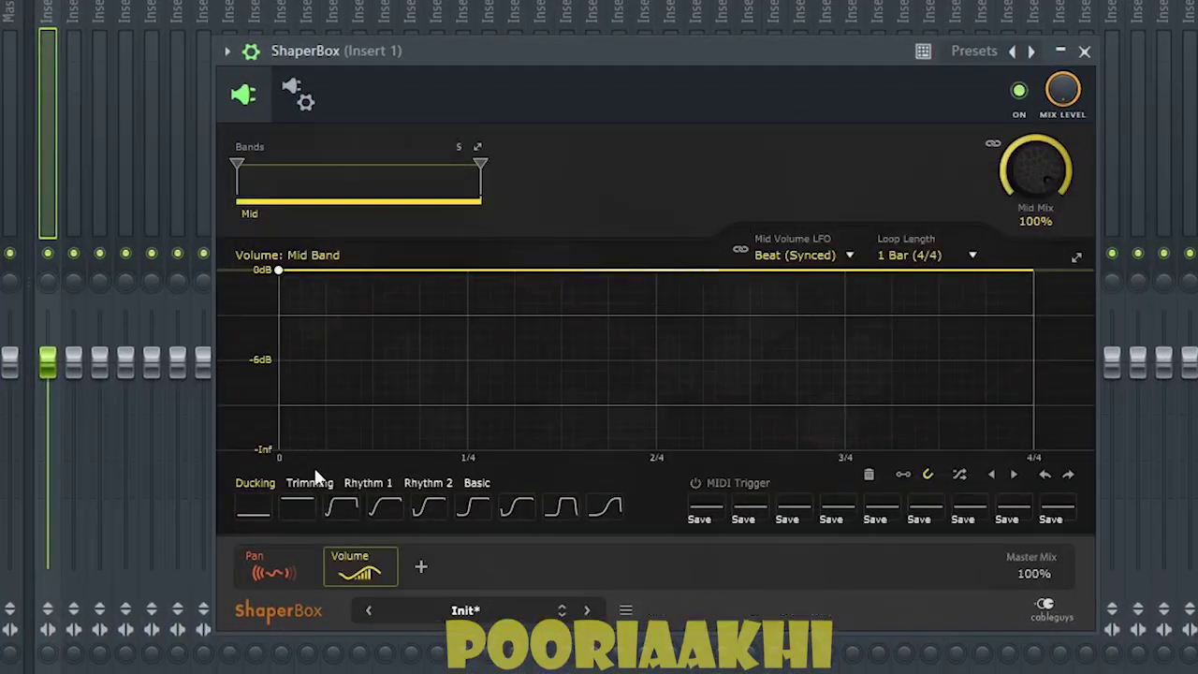
{"action": "left_click", "coordinate": [295, 574]}
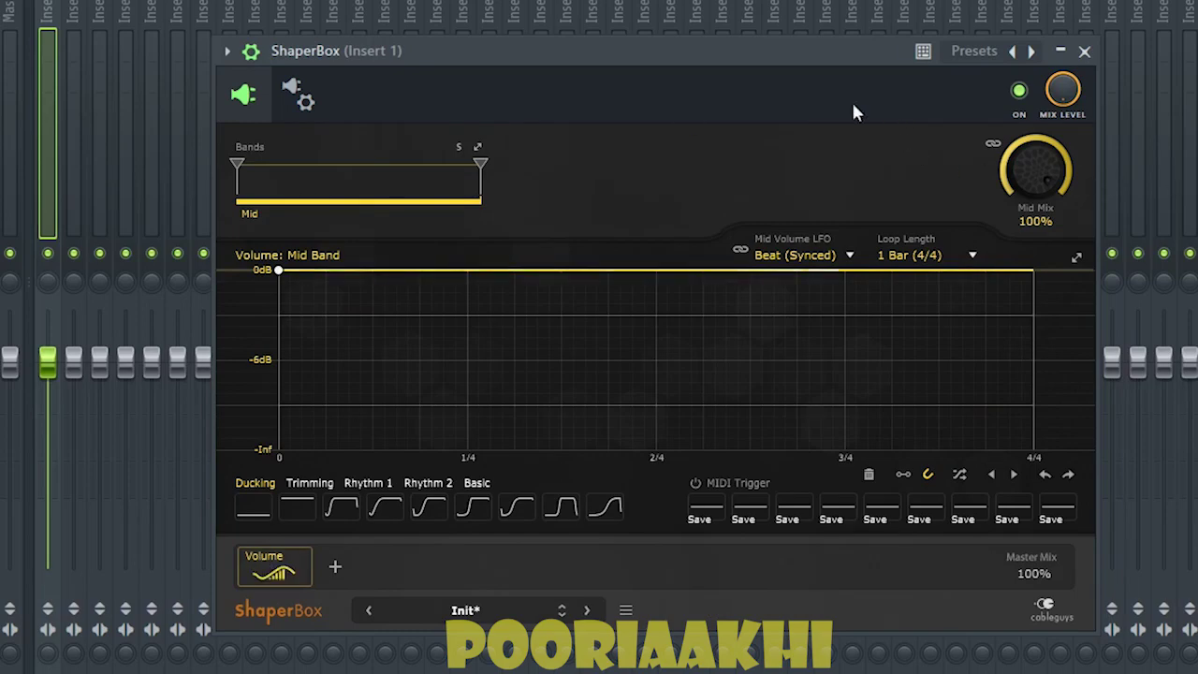
Step: Try several Ducking preset curves on the Volume shaper while the loop plays
{"action": "right_click", "coordinate": [471, 313]}
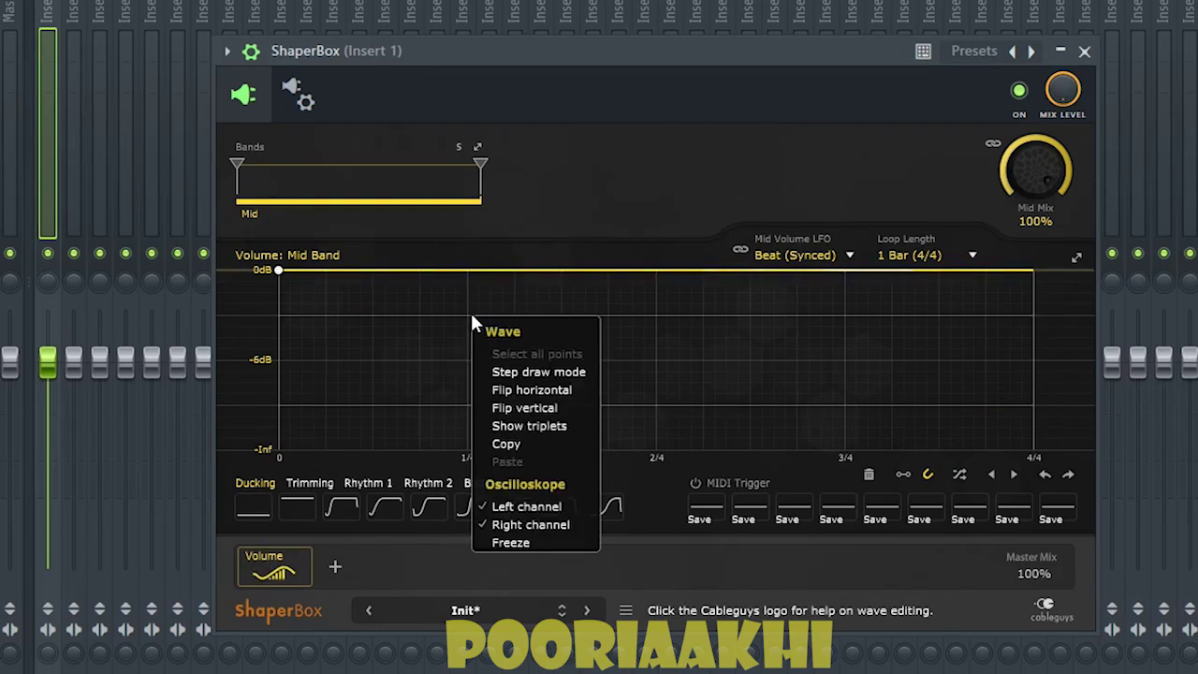
{"action": "left_click", "coordinate": [449, 281]}
{"action": "left_click_drag", "start_coordinate": [437, 270], "coordinate": [437, 312]}
{"action": "left_click", "coordinate": [341, 506]}
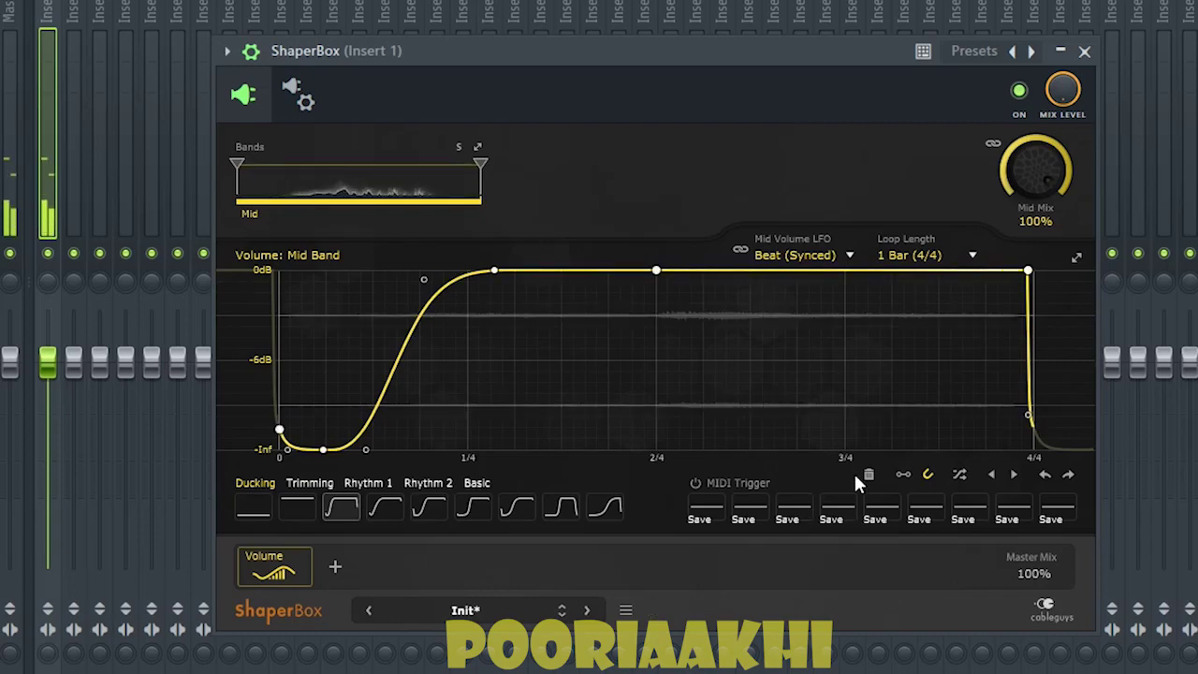
{"action": "left_click", "coordinate": [379, 508]}
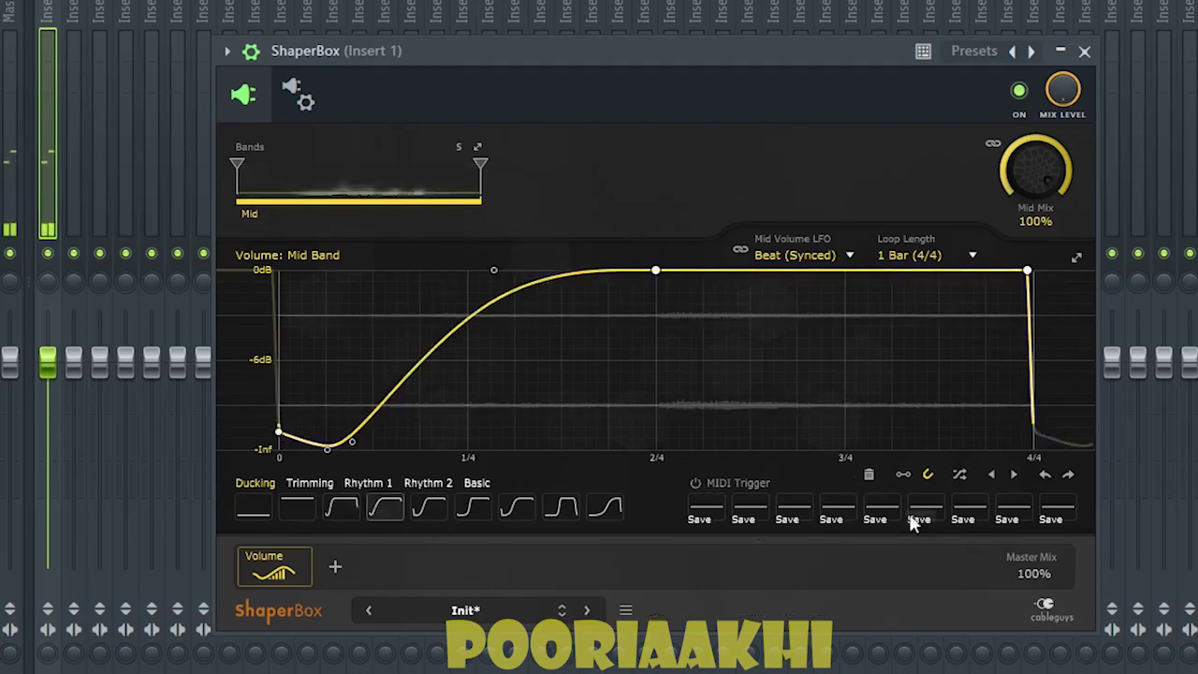
{"action": "left_click", "coordinate": [521, 504]}
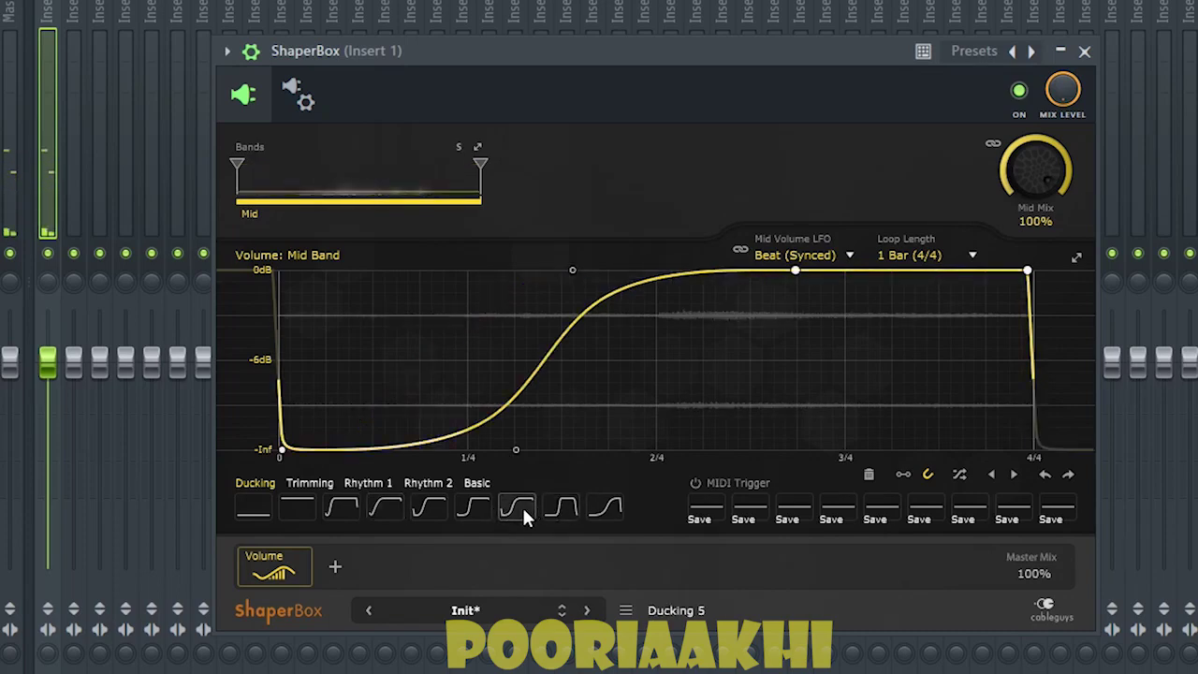
{"action": "left_click", "coordinate": [548, 511]}
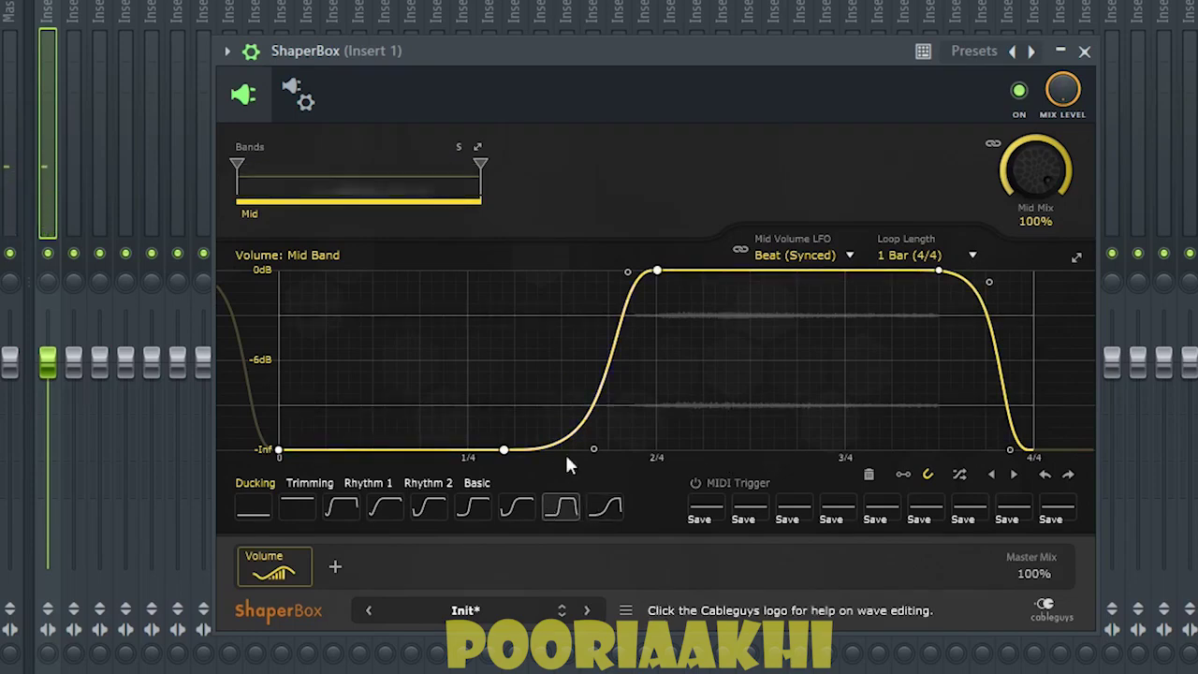
Step: Load the flat -Inf volume curve and shape it into a two-peak wave with 0dB points at 1/4 and 3/4
{"action": "left_click", "coordinate": [239, 514]}
{"action": "left_click_drag", "start_coordinate": [404, 378], "coordinate": [383, 269]}
{"action": "left_click_drag", "start_coordinate": [439, 313], "coordinate": [643, 438]}
{"action": "left_click_drag", "start_coordinate": [716, 433], "coordinate": [844, 269]}
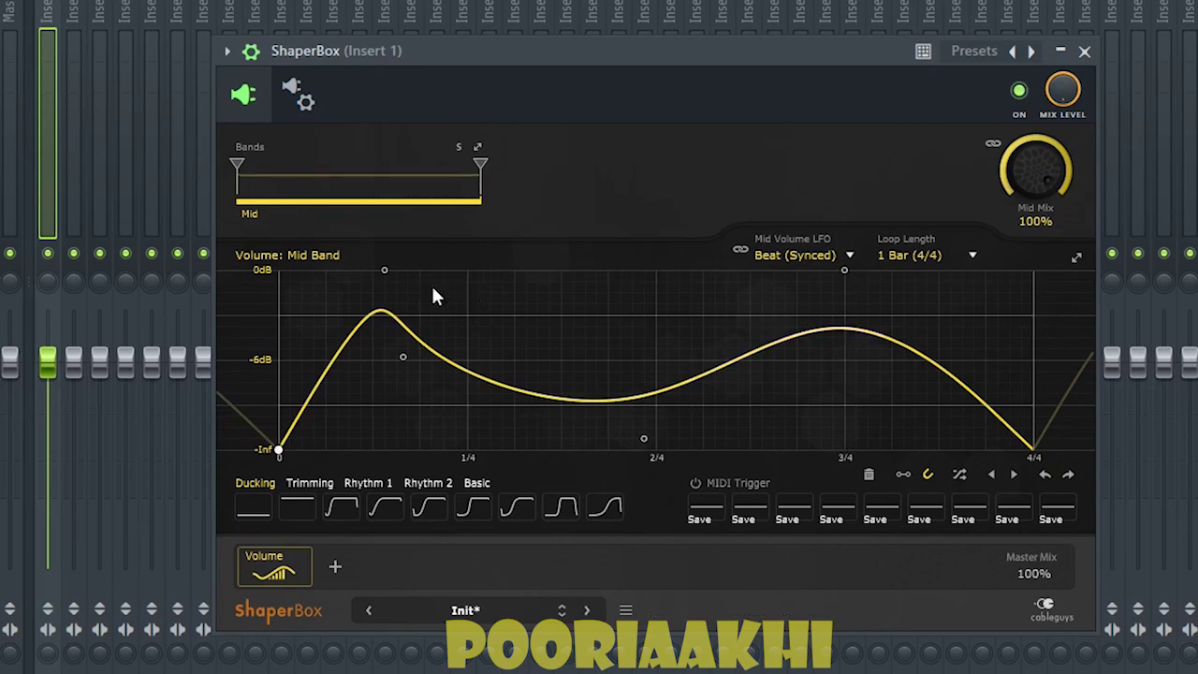
{"action": "mouse_move", "coordinate": [387, 272]}
{"action": "left_mouse_down"}
{"action": "mouse_move", "coordinate": [420, 270]}
{"action": "mouse_move", "coordinate": [396, 280]}
{"action": "left_mouse_up"}
{"action": "left_click_drag", "start_coordinate": [404, 360], "coordinate": [403, 355]}
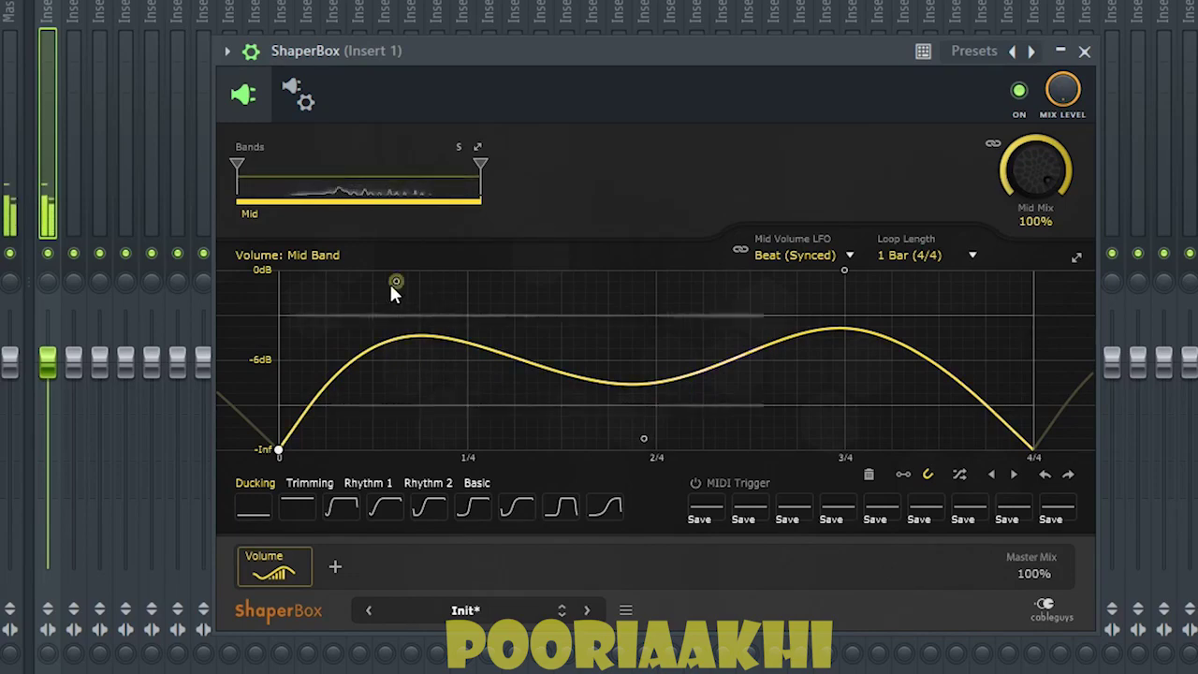
{"action": "left_click_drag", "start_coordinate": [395, 280], "coordinate": [467, 269]}
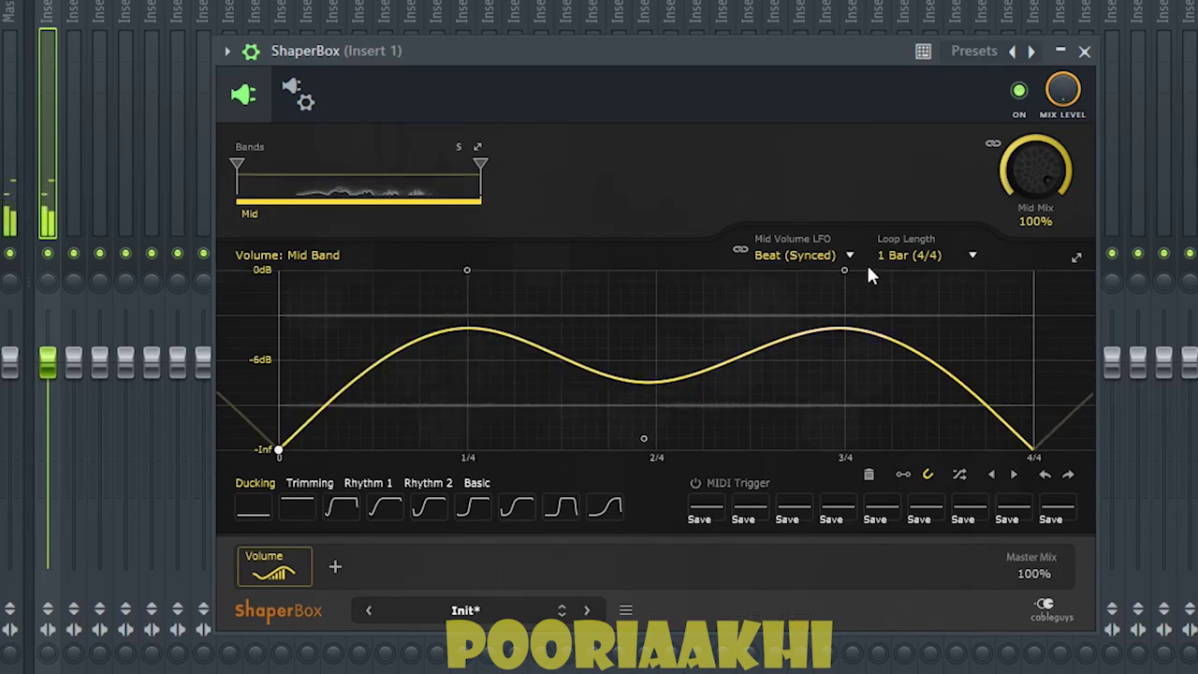
{"action": "left_click", "coordinate": [844, 269]}
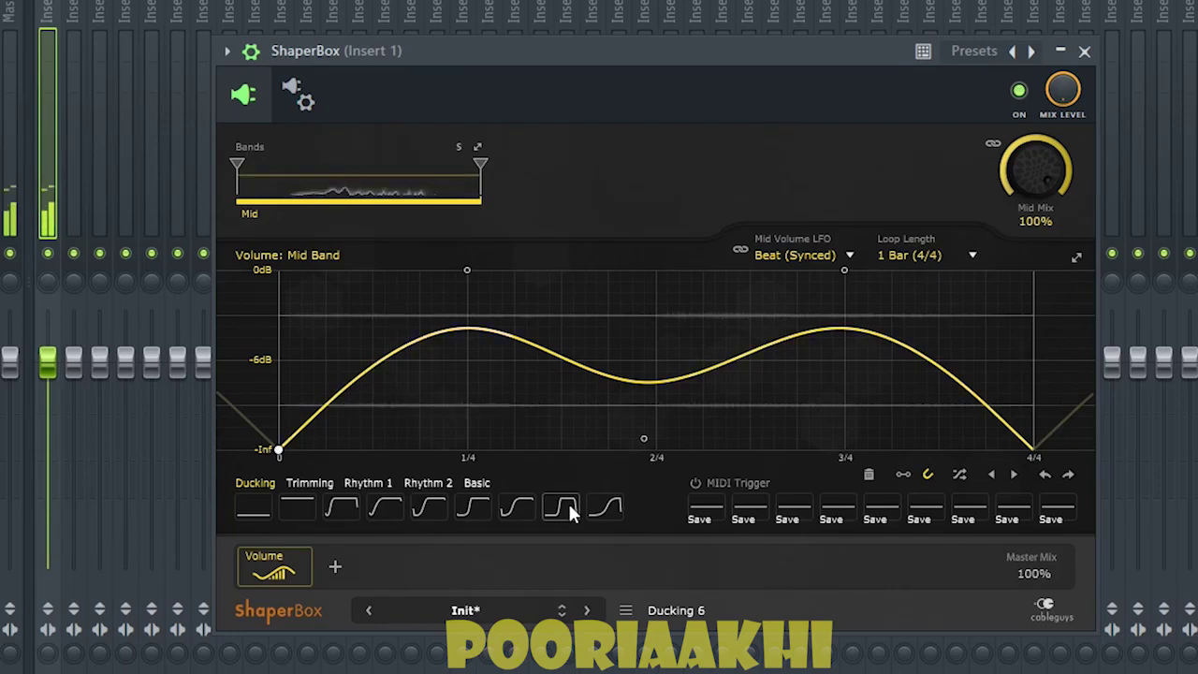
Step: Add a Pan shaper after the Volume shaper and remove it again
{"action": "left_click", "coordinate": [335, 566]}
{"action": "left_click", "coordinate": [631, 262]}
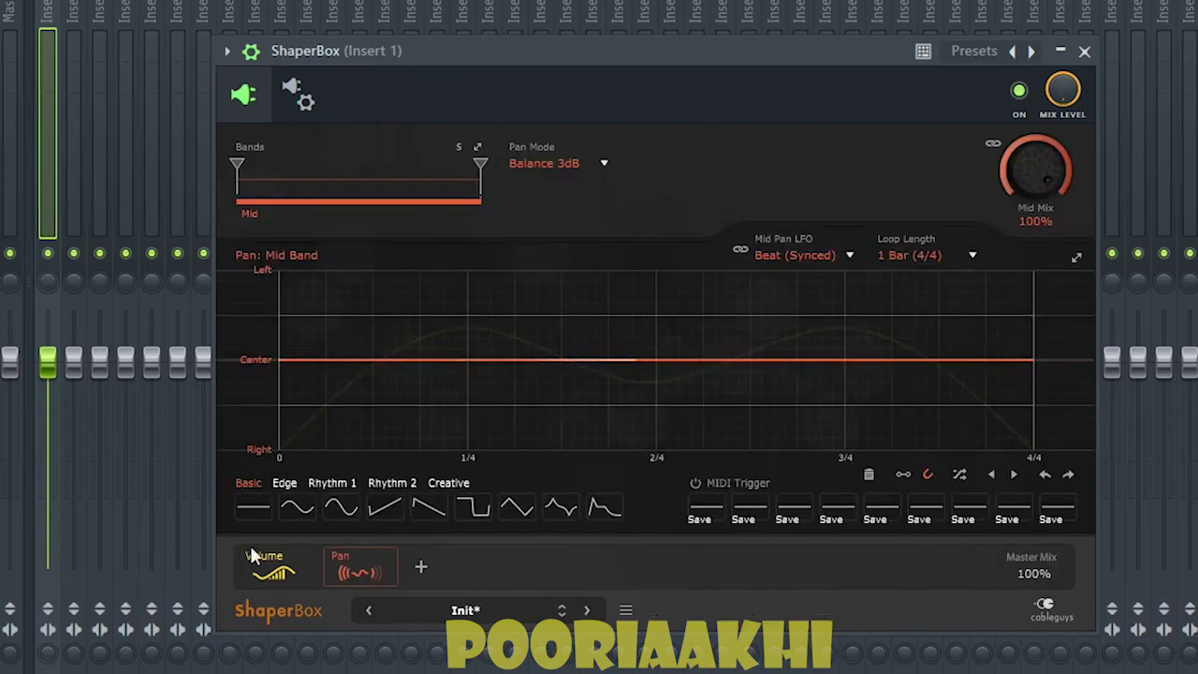
{"action": "mouse_move", "coordinate": [403, 571]}
{"action": "mouse_move", "coordinate": [314, 581]}
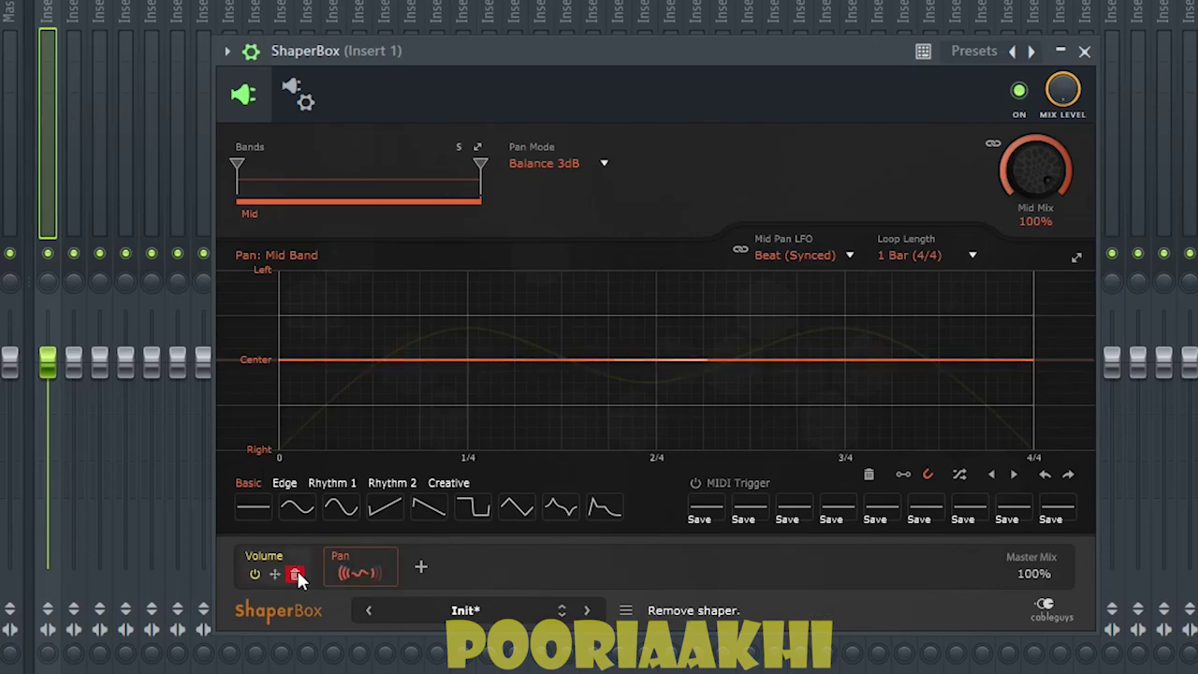
{"action": "left_click", "coordinate": [382, 572]}
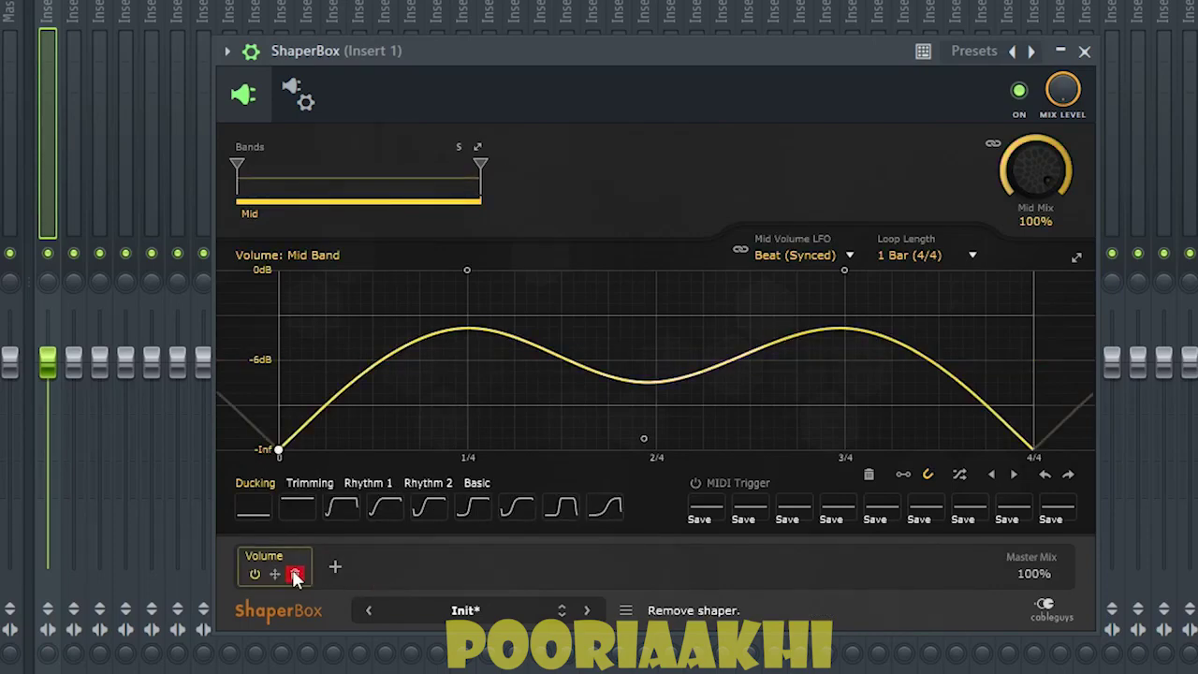
Step: Replace the Volume shaper with a Width shaper and draw a width curve rising to about 200% and falling to Mono just past 3/4
{"action": "left_click", "coordinate": [296, 574]}
{"action": "left_click", "coordinate": [1034, 251]}
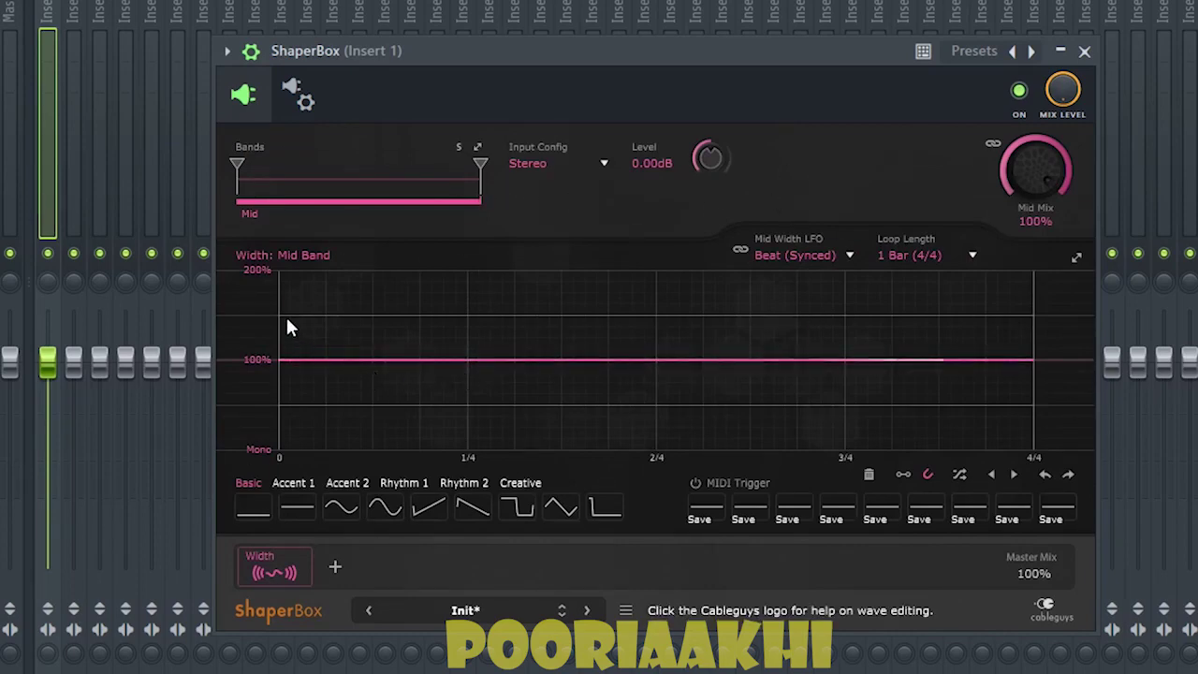
{"action": "left_click_drag", "start_coordinate": [309, 360], "coordinate": [537, 269]}
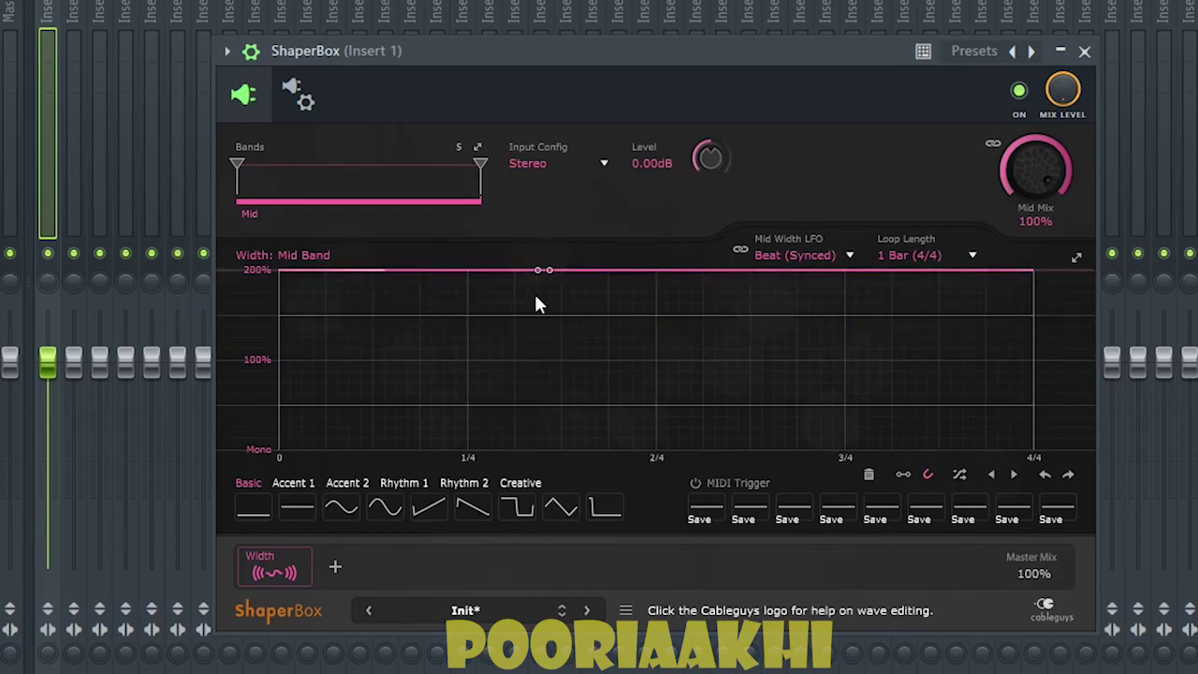
{"action": "left_click_drag", "start_coordinate": [556, 272], "coordinate": [560, 370]}
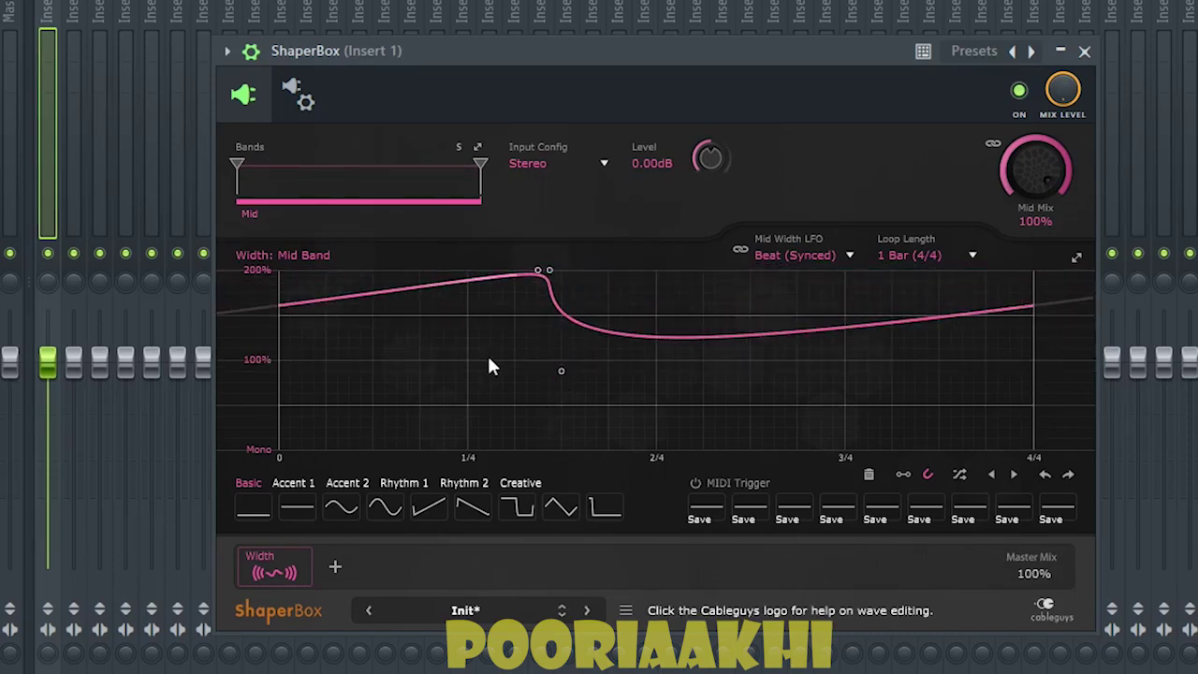
{"action": "left_click_drag", "start_coordinate": [669, 426], "coordinate": [869, 449]}
{"action": "right_click", "coordinate": [293, 391]}
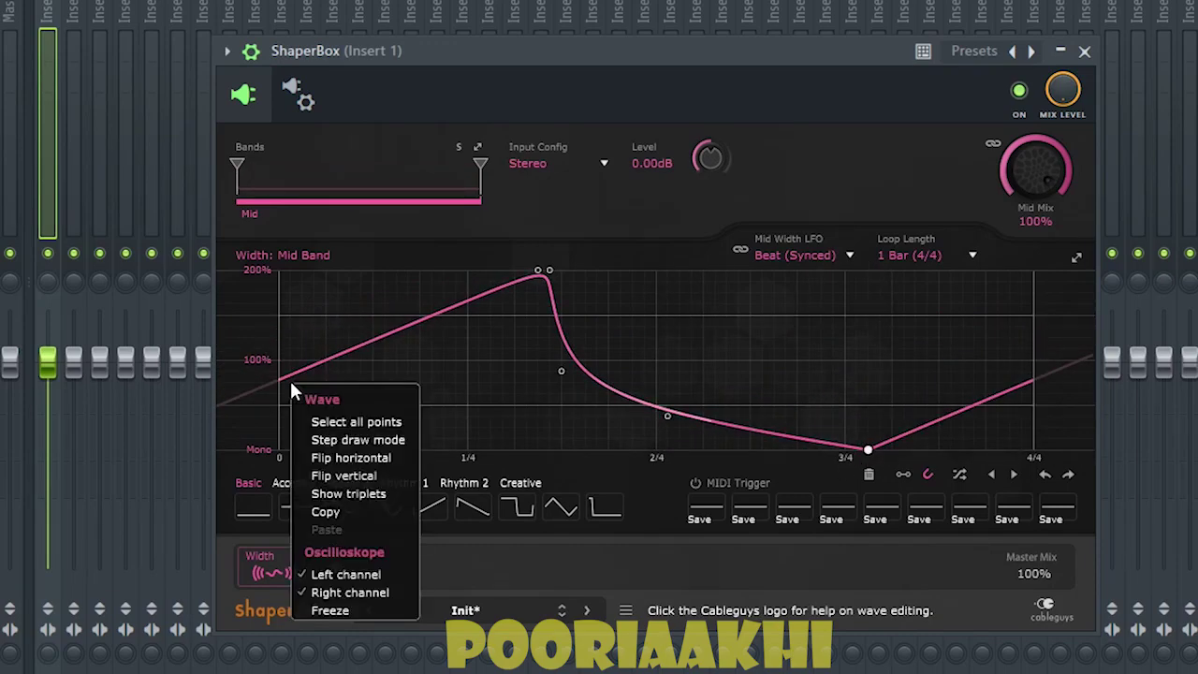
{"action": "left_click", "coordinate": [283, 369]}
Step: Play the loop, trying a Width loop length of 32 Bars before setting it to 4 Bars
{"action": "key", "text": "space"}
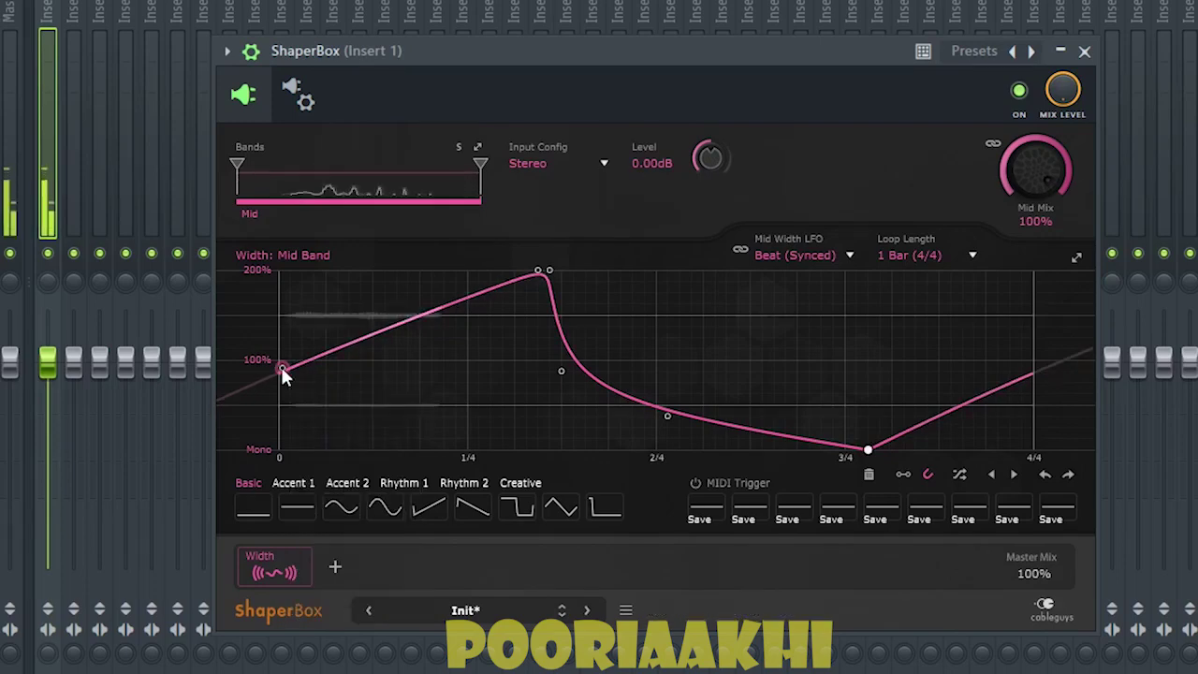
{"action": "left_click", "coordinate": [923, 253]}
{"action": "left_click", "coordinate": [903, 618]}
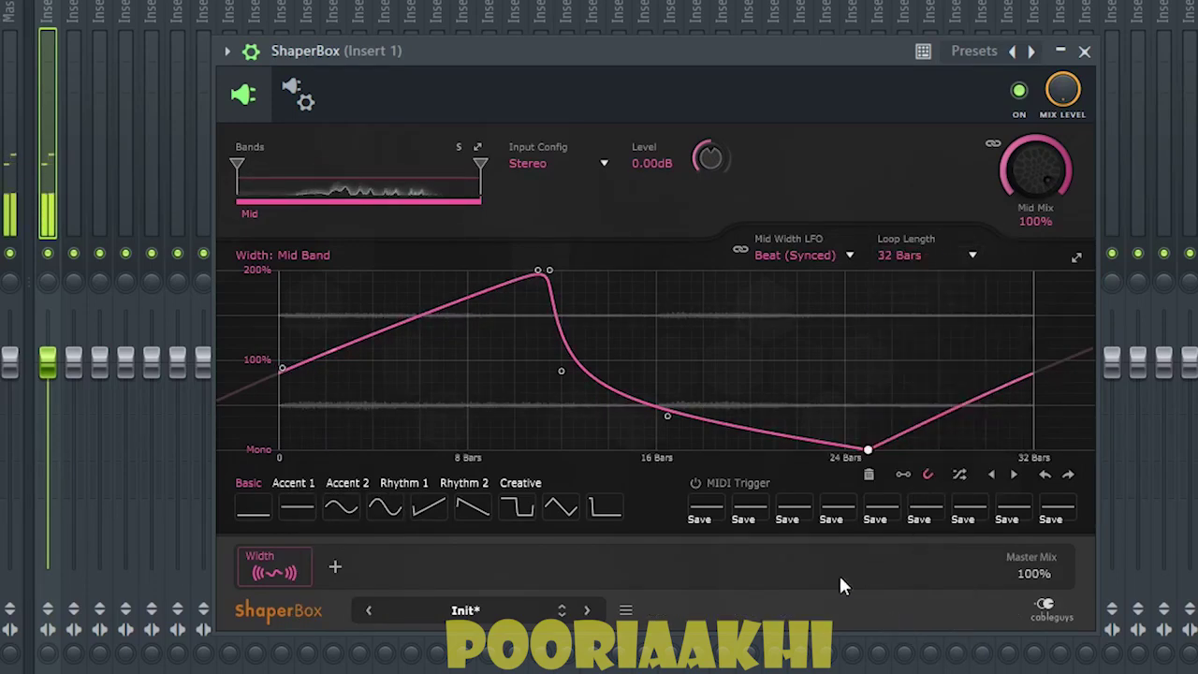
{"action": "left_click", "coordinate": [972, 256]}
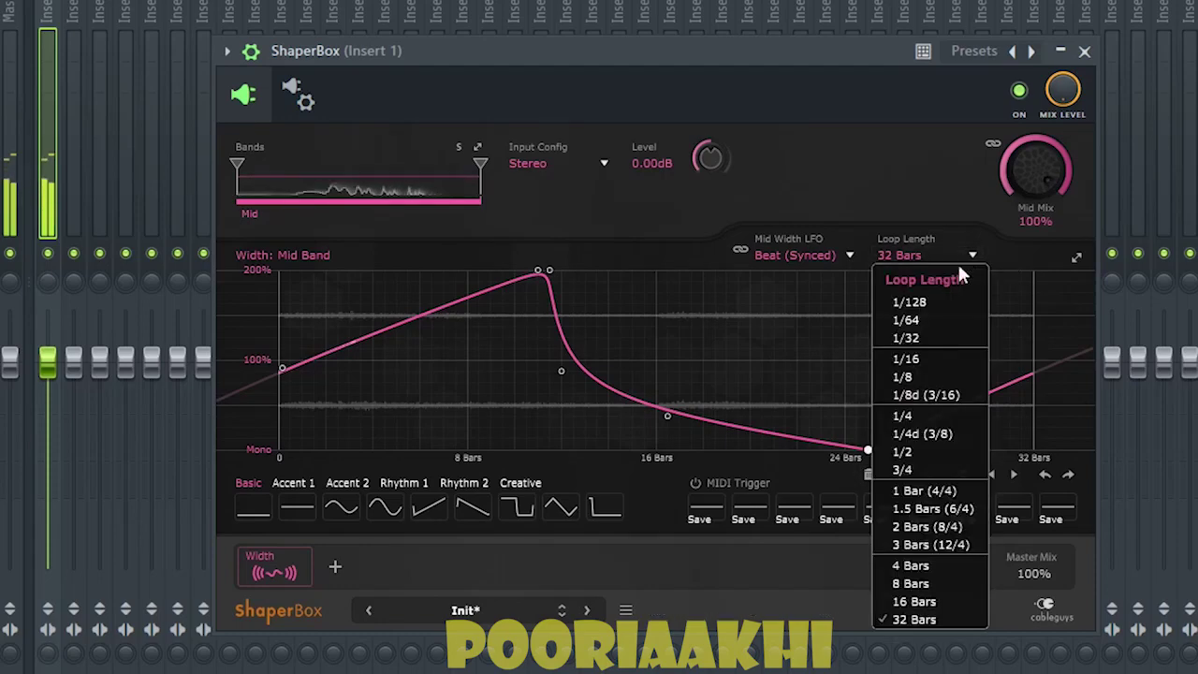
{"action": "left_click", "coordinate": [947, 565]}
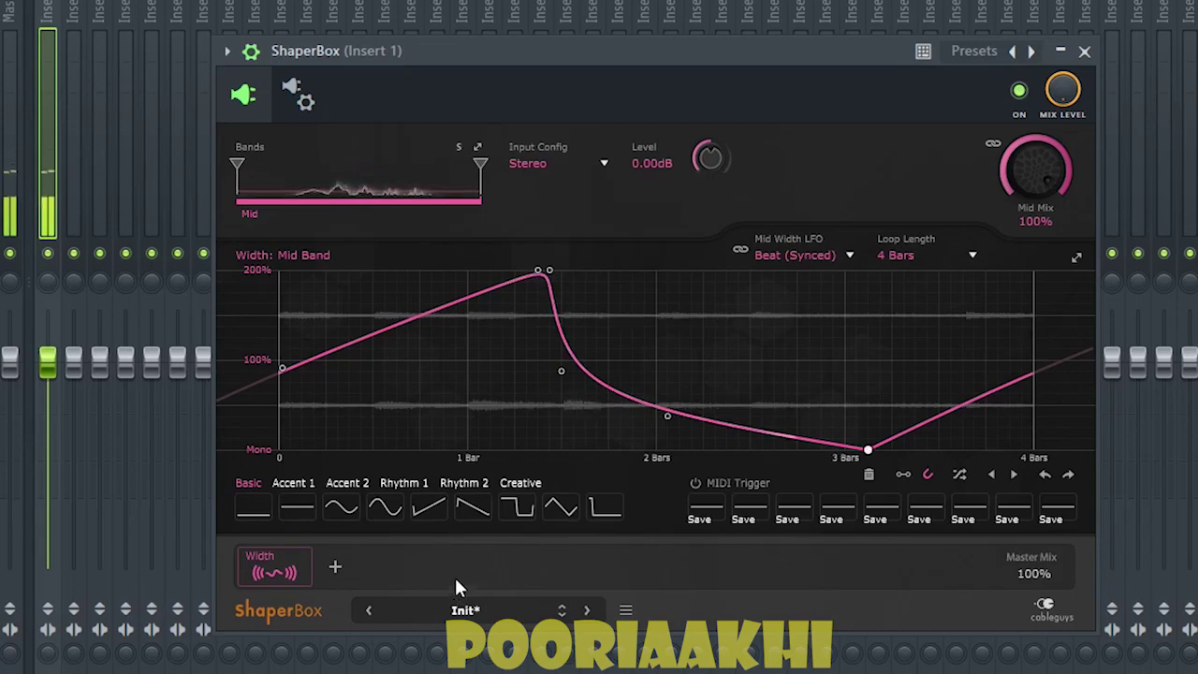
Step: Load the Sine-like width curve and set the Width shaper's level to 3.62 dB
{"action": "left_click", "coordinate": [397, 502]}
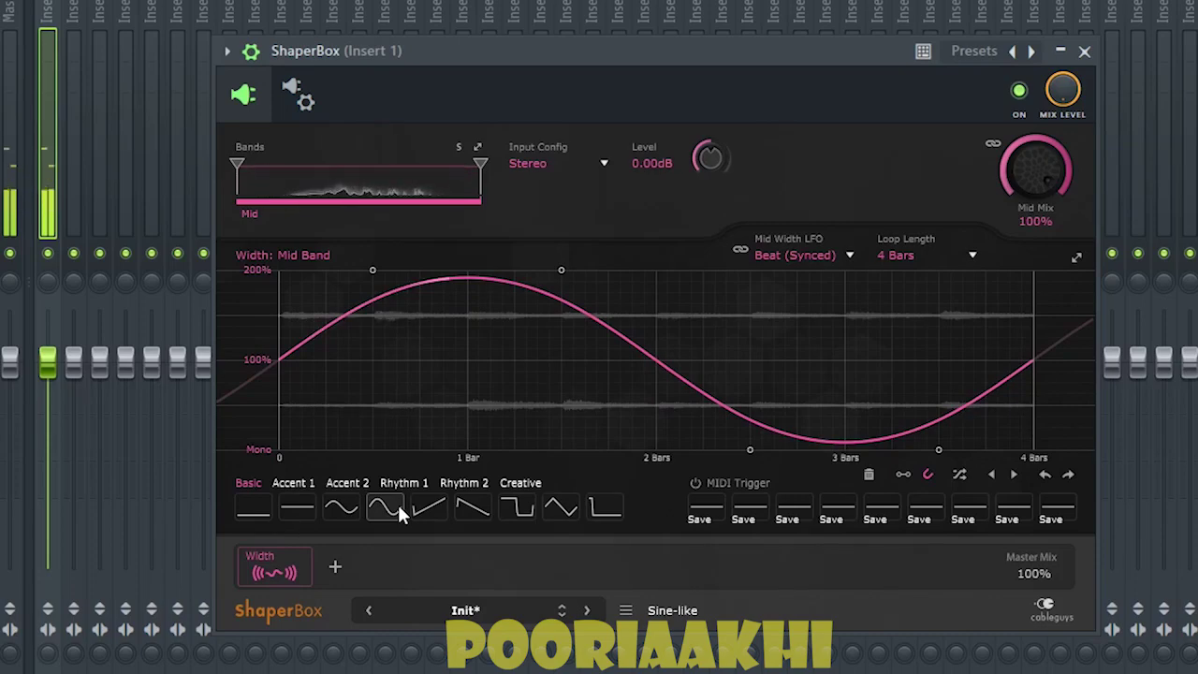
{"action": "left_click_drag", "start_coordinate": [711, 159], "coordinate": [713, 161]}
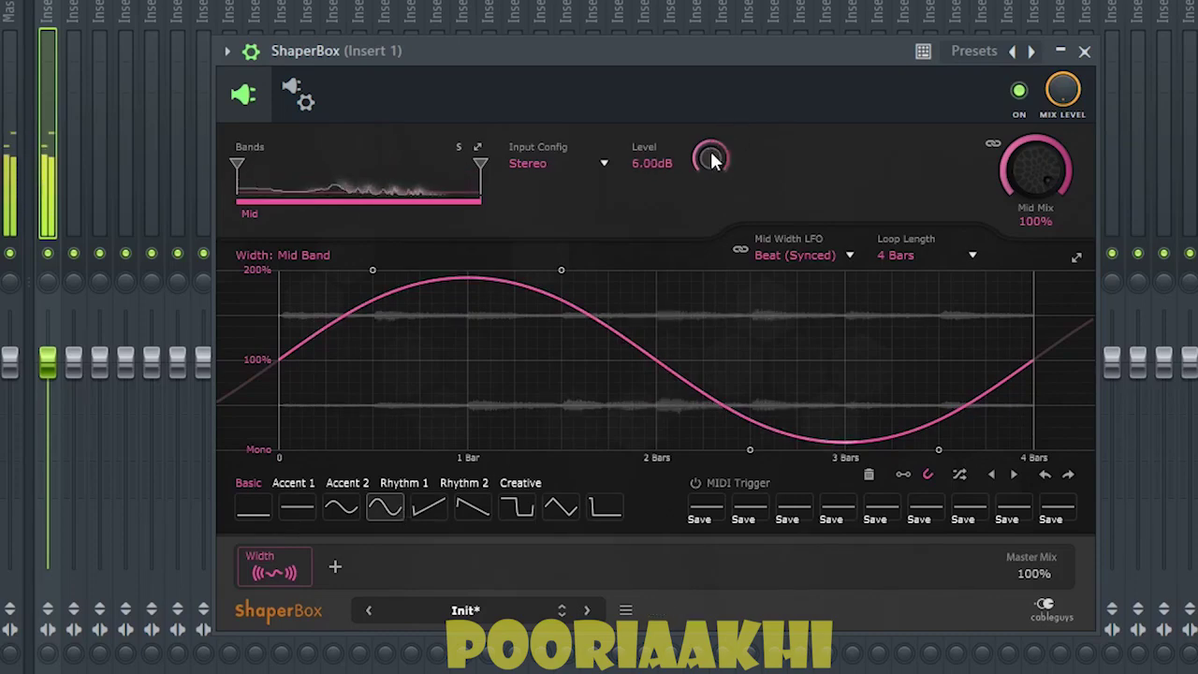
{"action": "left_click_drag", "start_coordinate": [712, 161], "coordinate": [713, 170]}
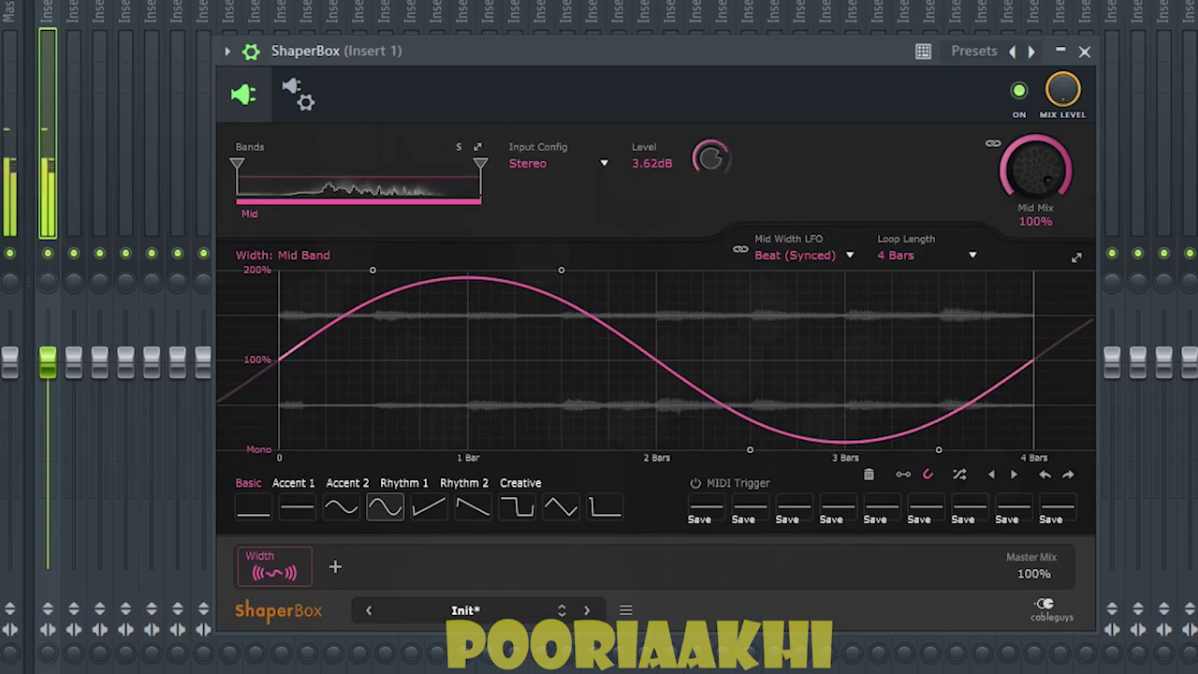
Step: Try the Left input configuration and a separate High band on the Width shaper, restoring Stereo and the single Mid band
{"action": "left_click", "coordinate": [549, 155]}
{"action": "left_click", "coordinate": [551, 197]}
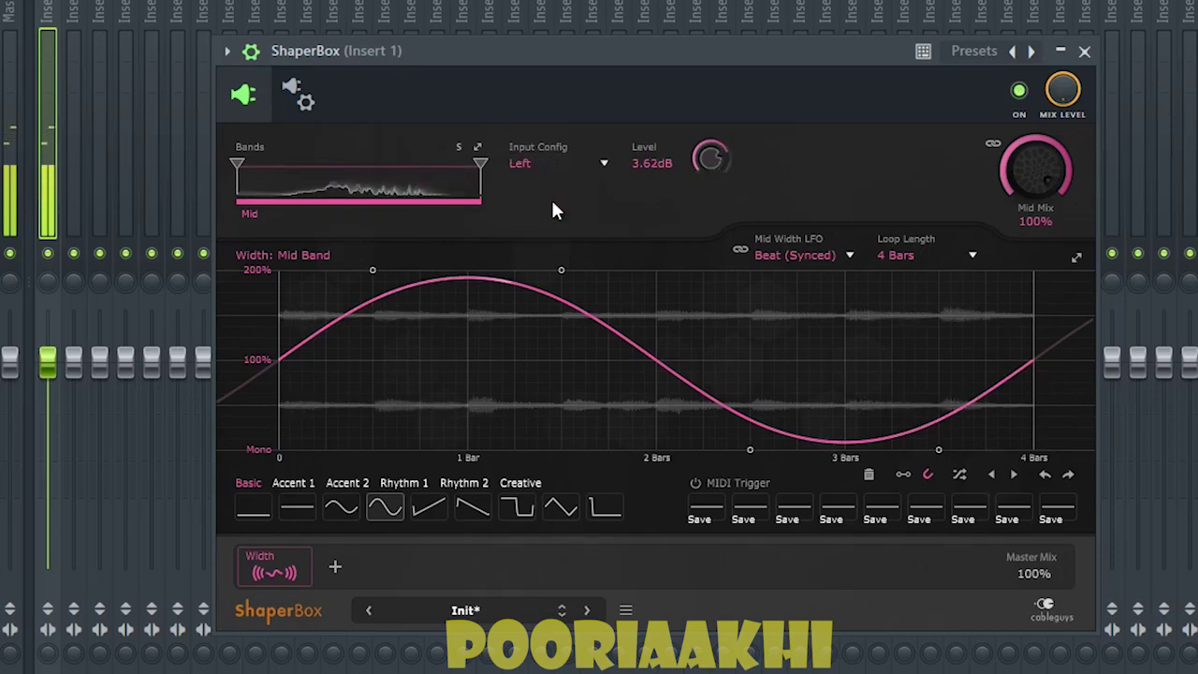
{"action": "left_click", "coordinate": [573, 169]}
{"action": "left_click", "coordinate": [575, 184]}
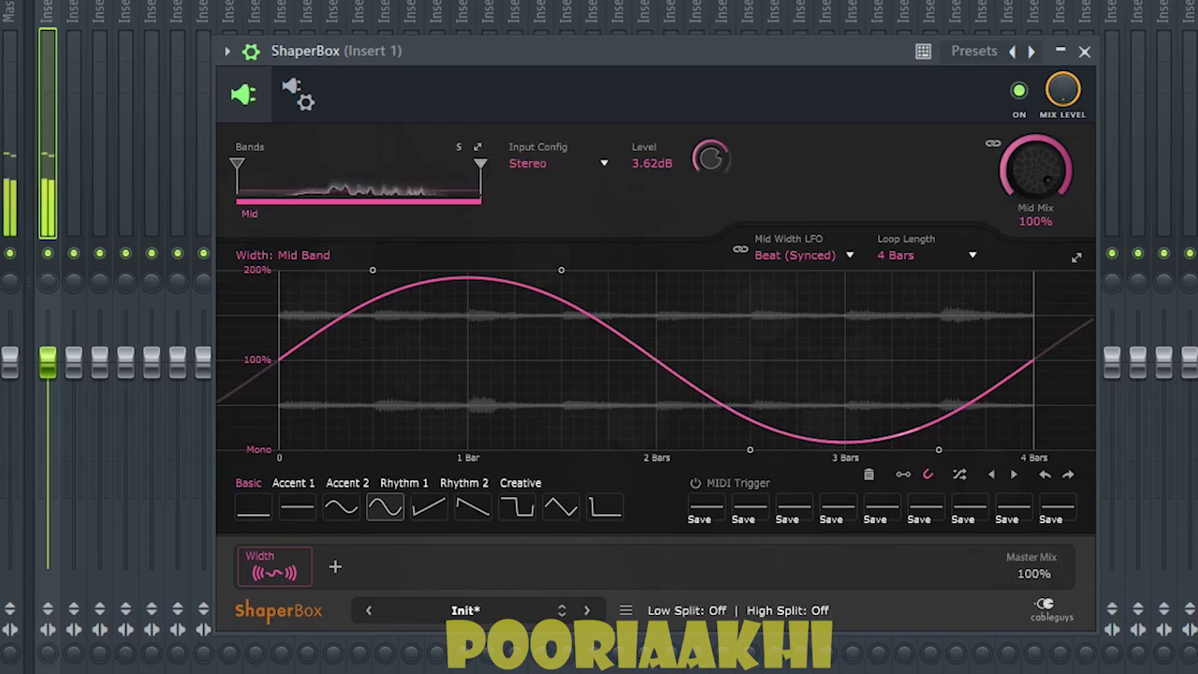
{"action": "left_click_drag", "start_coordinate": [480, 164], "coordinate": [351, 166]}
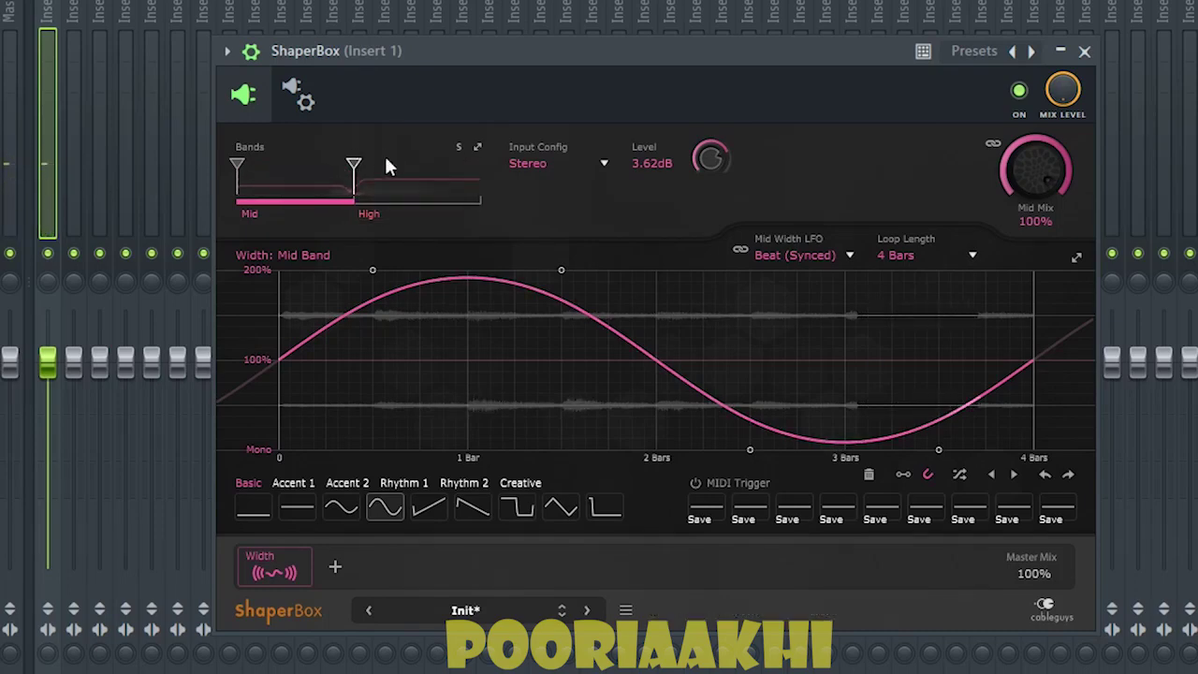
{"action": "left_click_drag", "start_coordinate": [352, 167], "coordinate": [480, 168]}
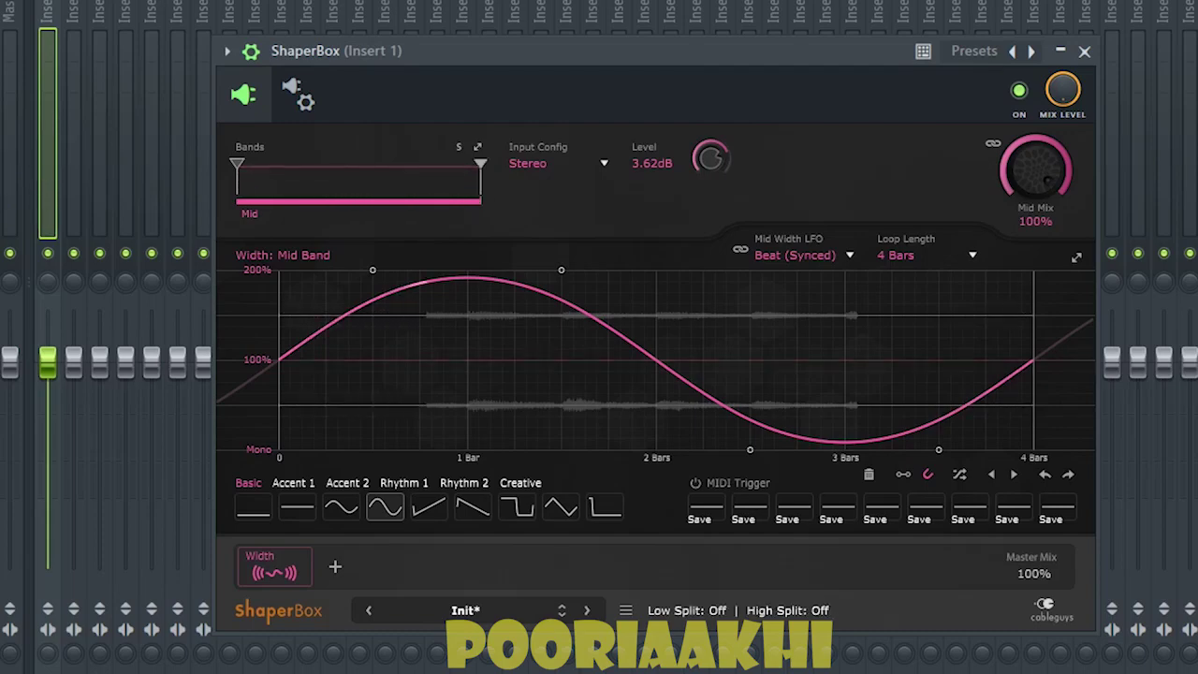